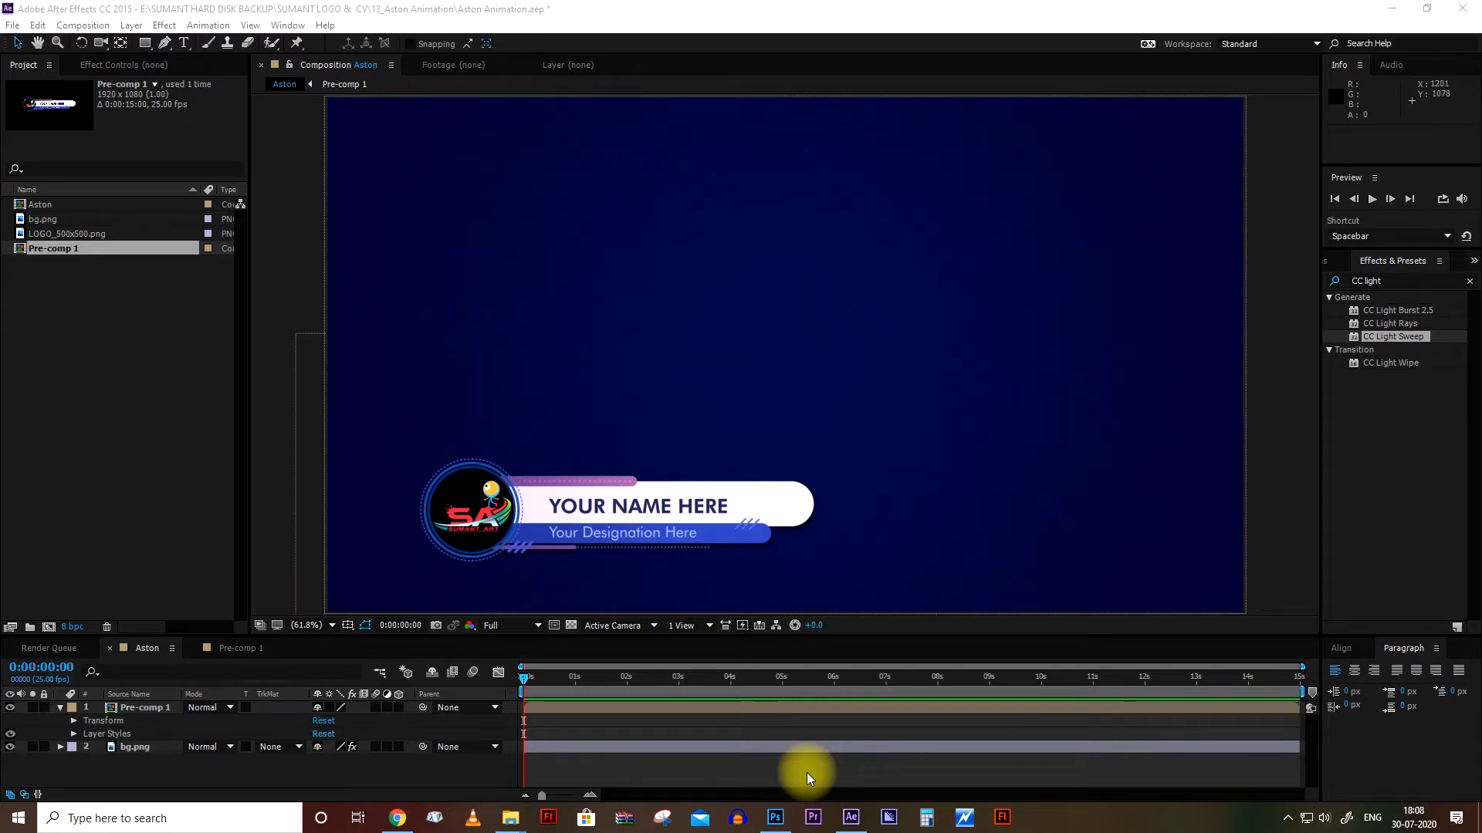
- Open Pre-comp 1 from the Aston composition and enlarge the timeline area so all 18 layers are shown
double_click(563, 708)
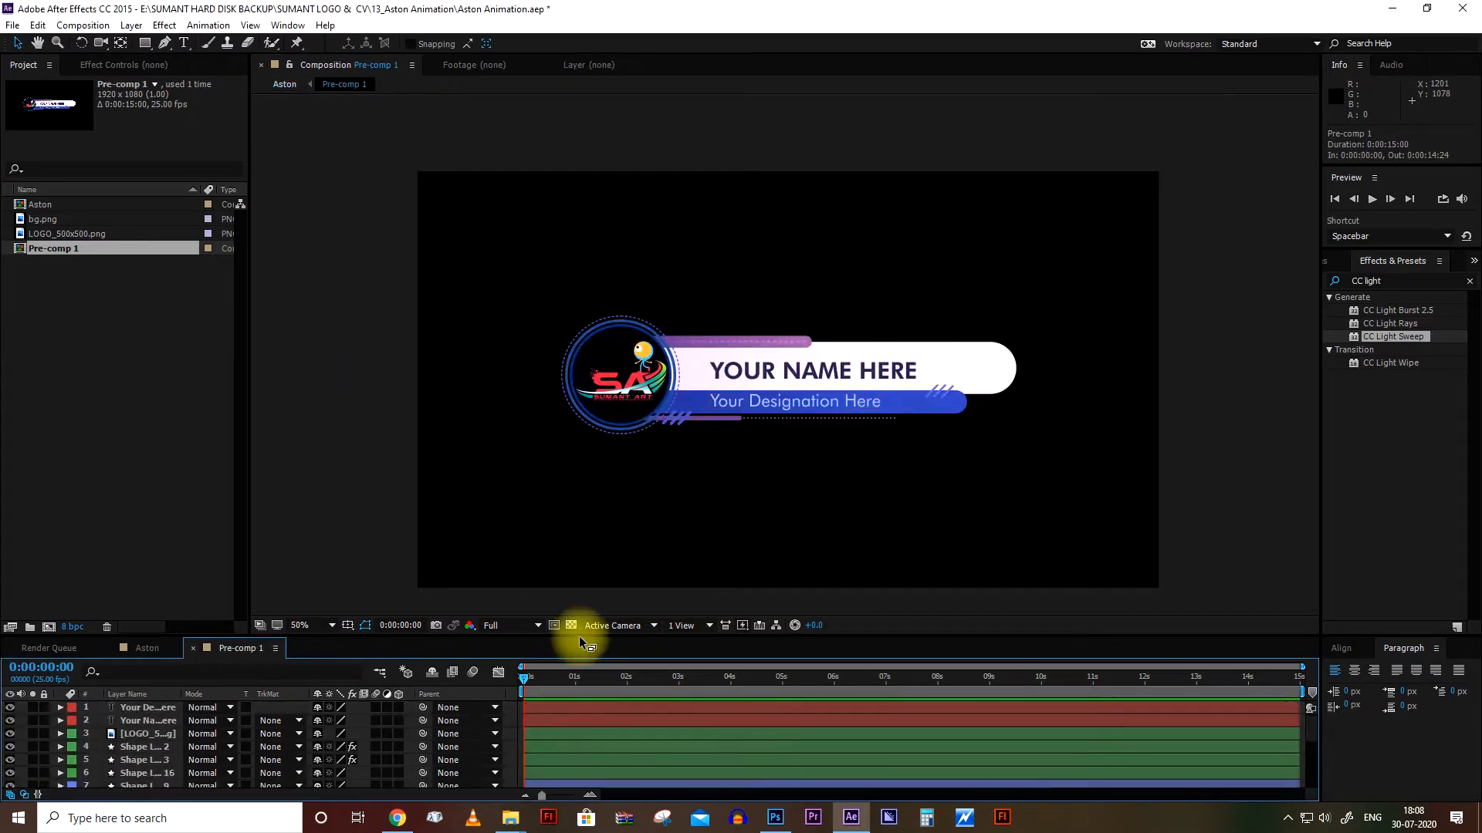
left_click_drag(579, 637, 578, 433)
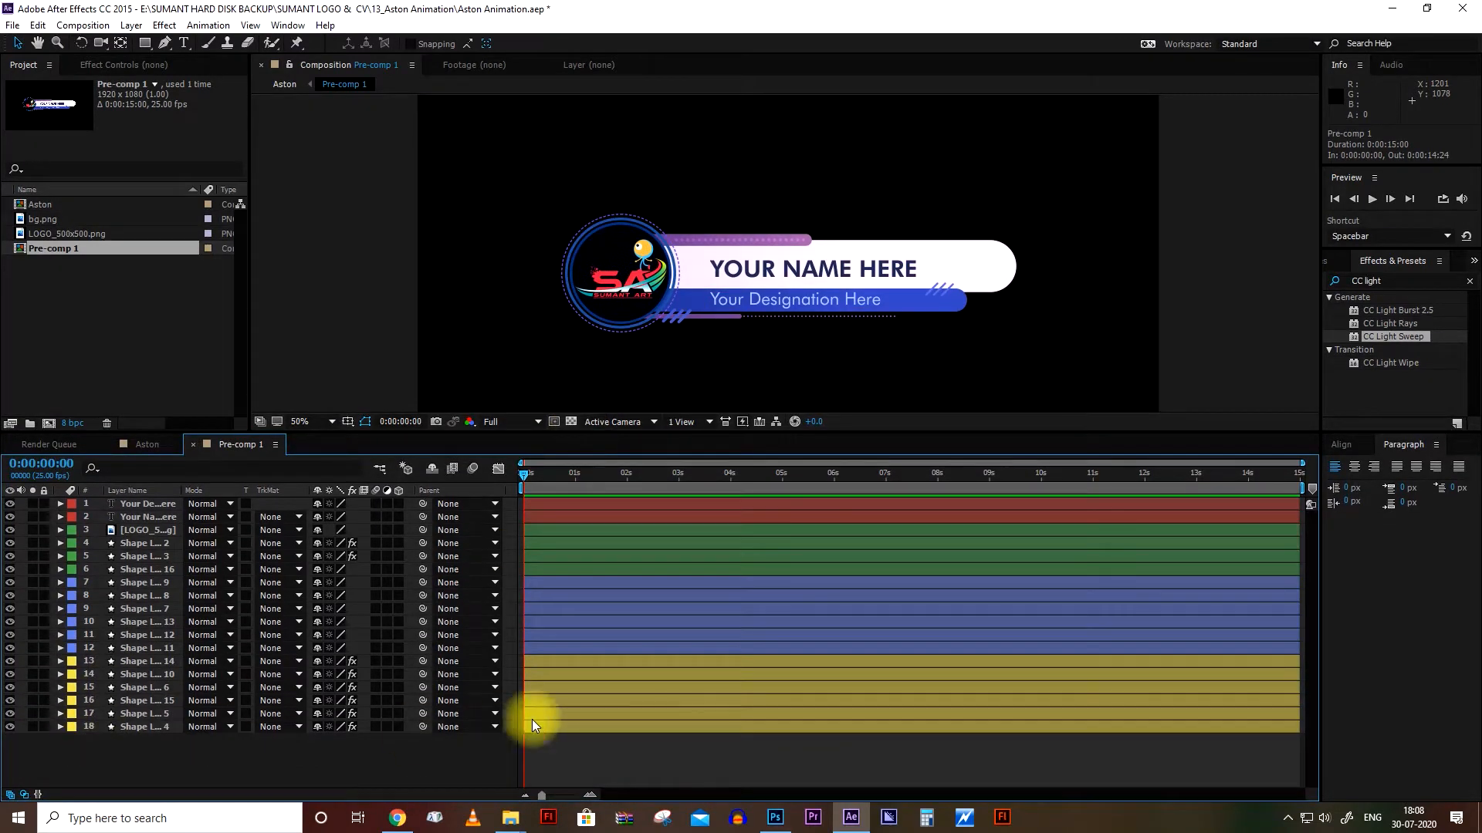
left_click(581, 724)
left_click(553, 761)
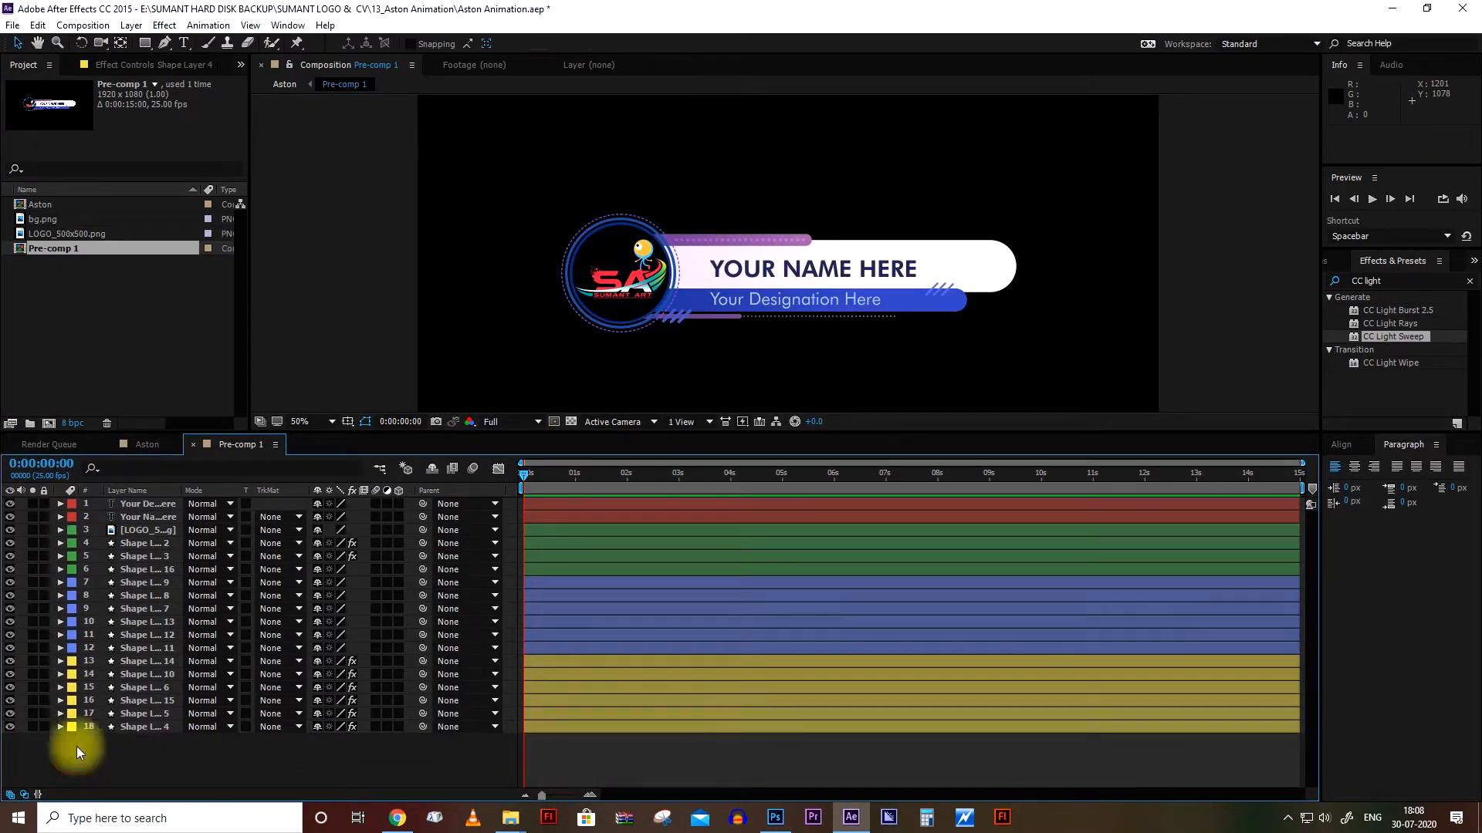
- Toggle the visibility of the lower shape layers one by one to examine which part of the lower third each draws
left_click(10, 727)
left_click(10, 727)
left_click(9, 715)
left_click(9, 714)
left_click(9, 715)
left_click(10, 714)
left_click(9, 700)
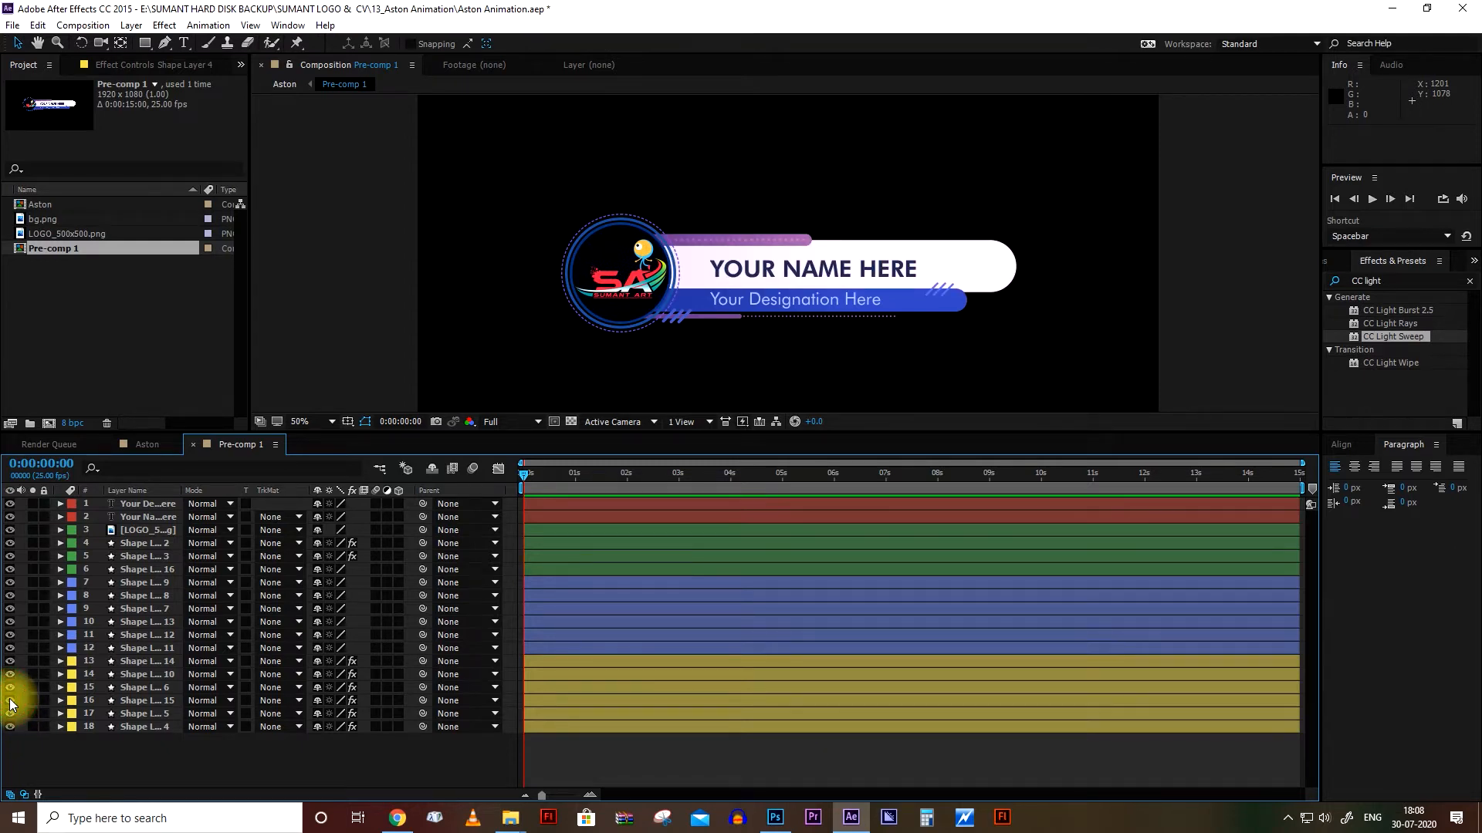
left_click(10, 676)
left_click(10, 675)
left_click(11, 676)
left_click(11, 662)
left_click(10, 662)
left_click(11, 661)
left_click(11, 661)
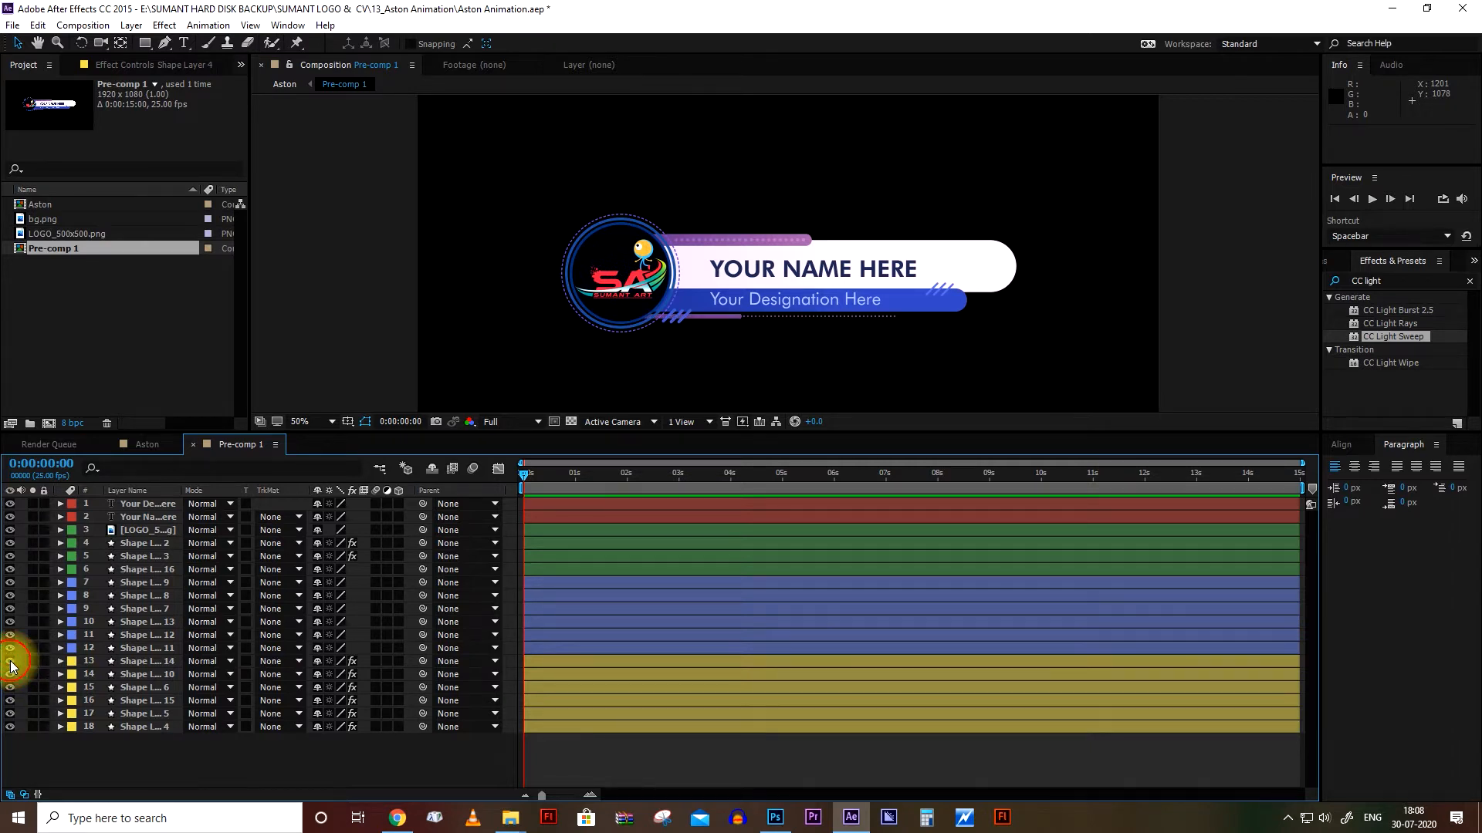
left_click(11, 649)
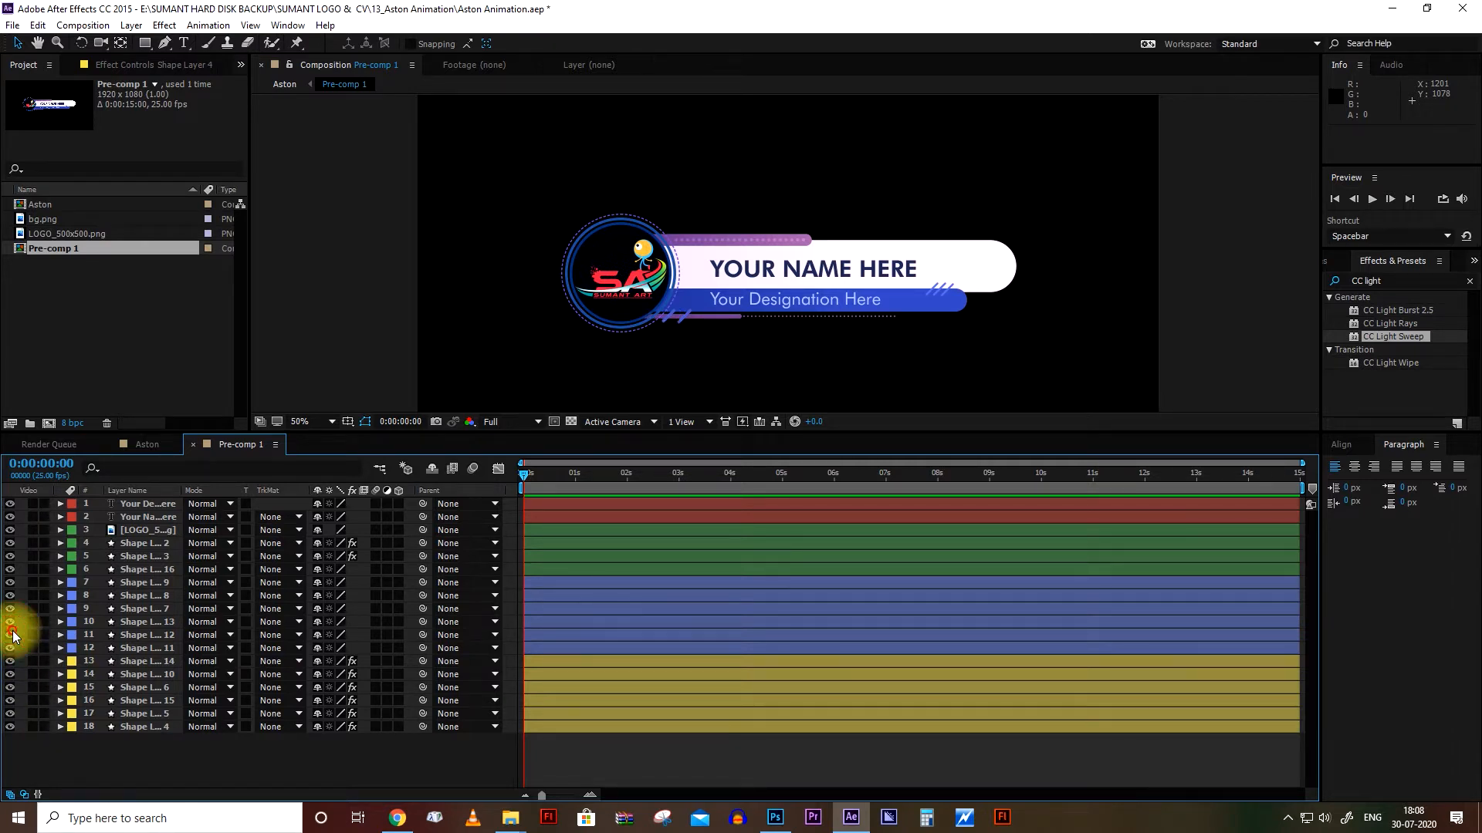
- Add Trim Paths to Shape Layer 4 and expand its trim properties
left_click(576, 726)
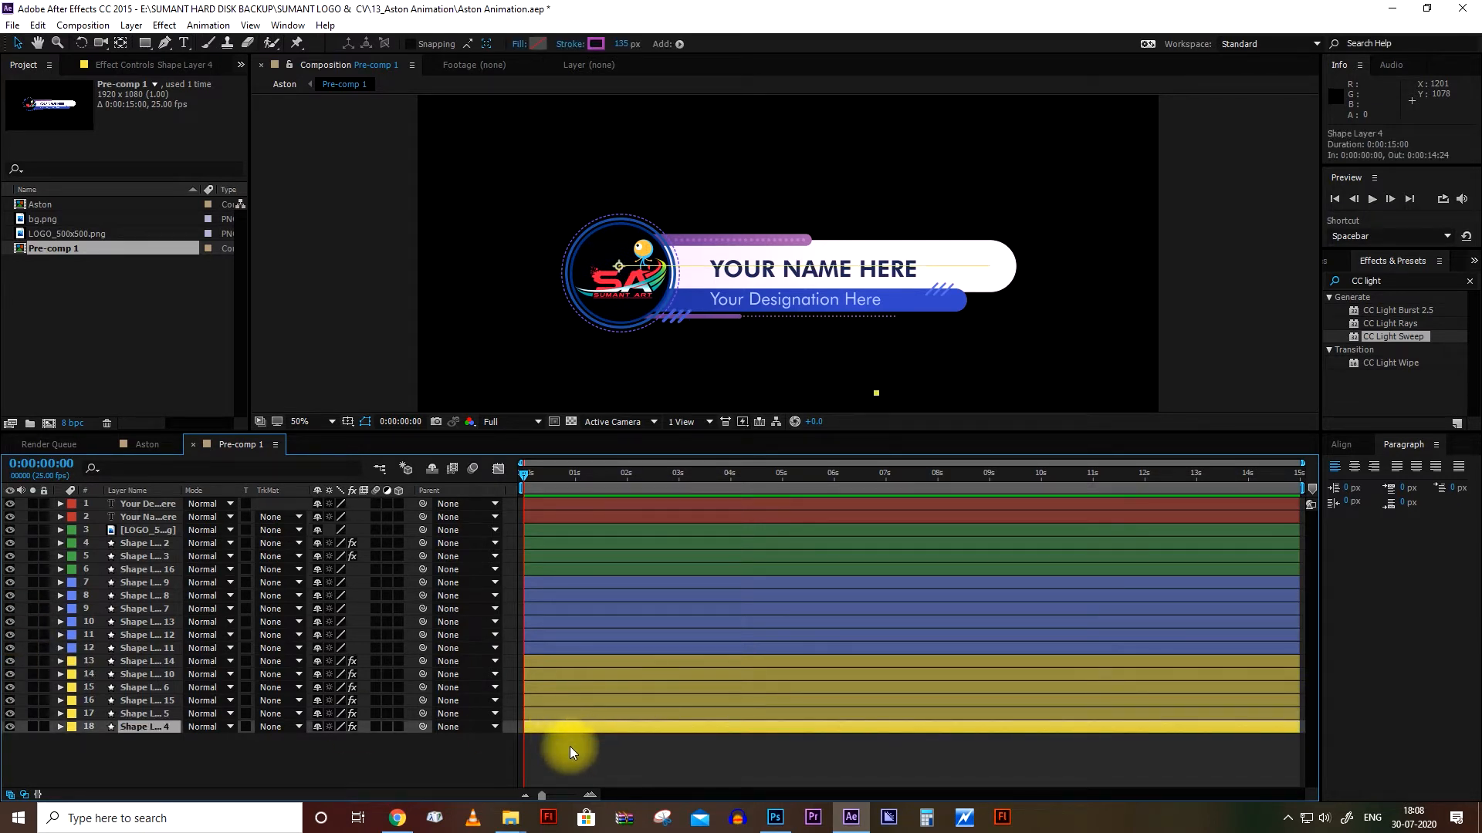
left_click(60, 727)
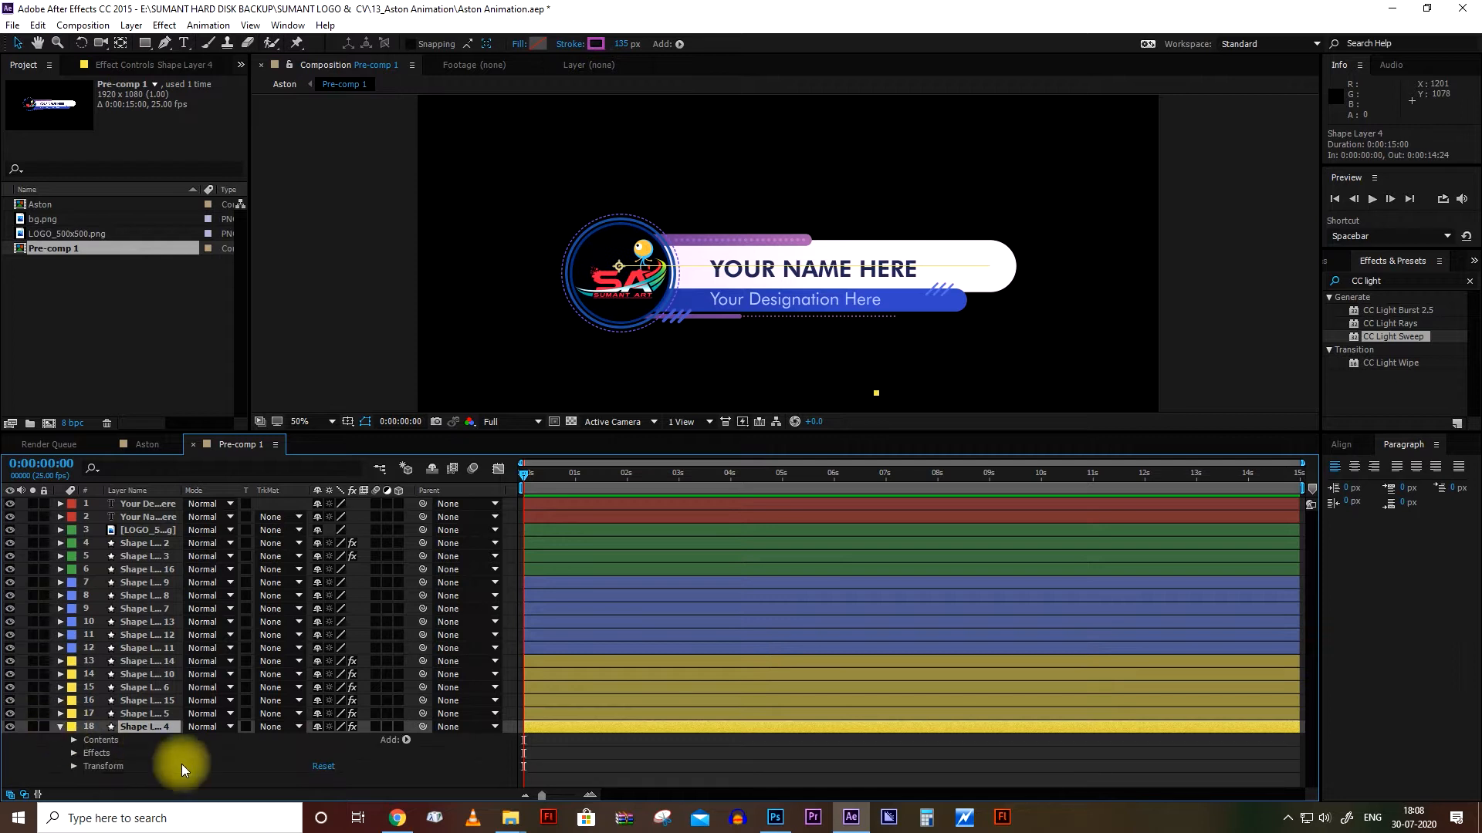
left_click(405, 739)
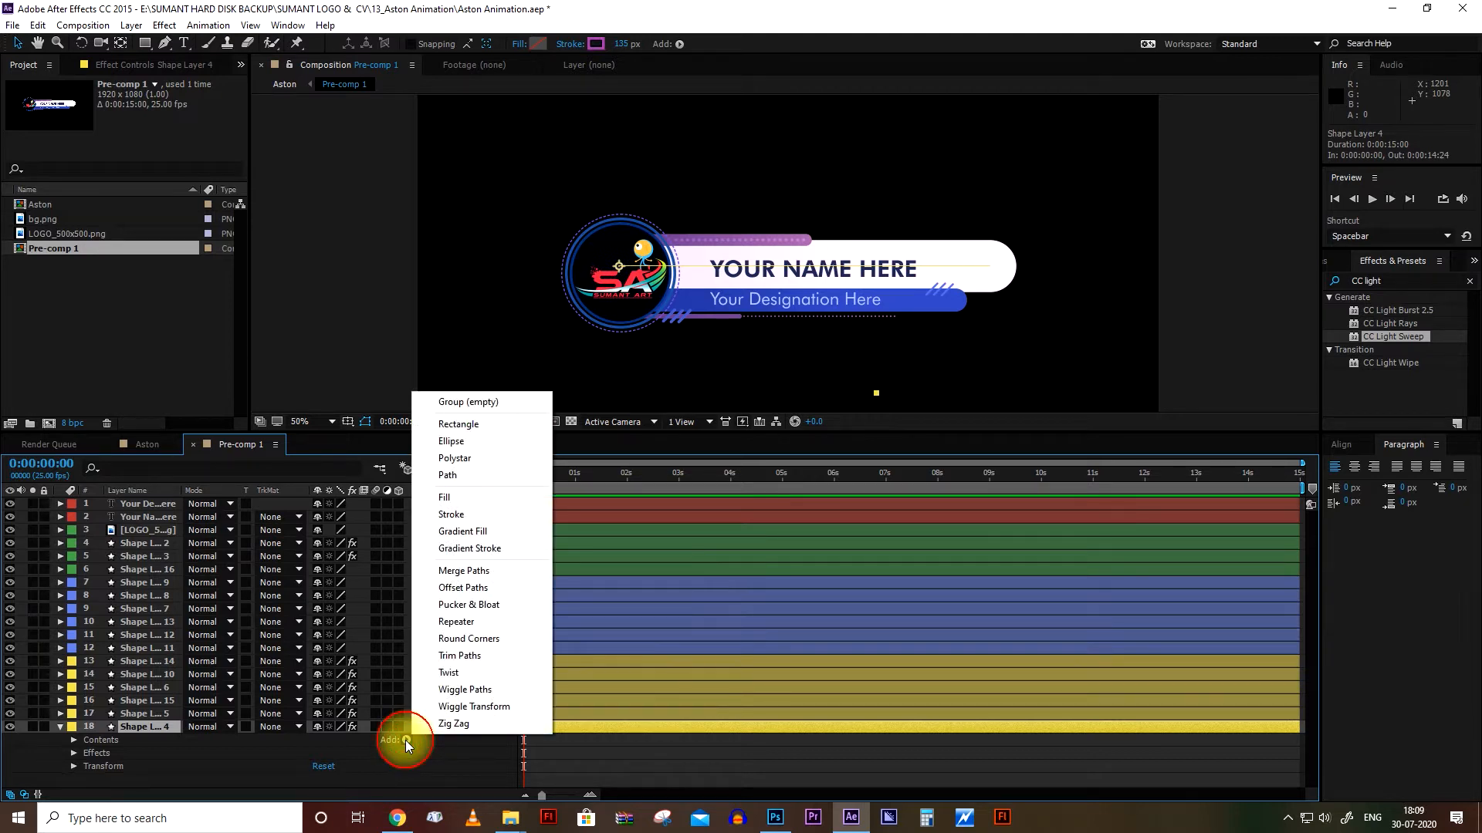
left_click(462, 656)
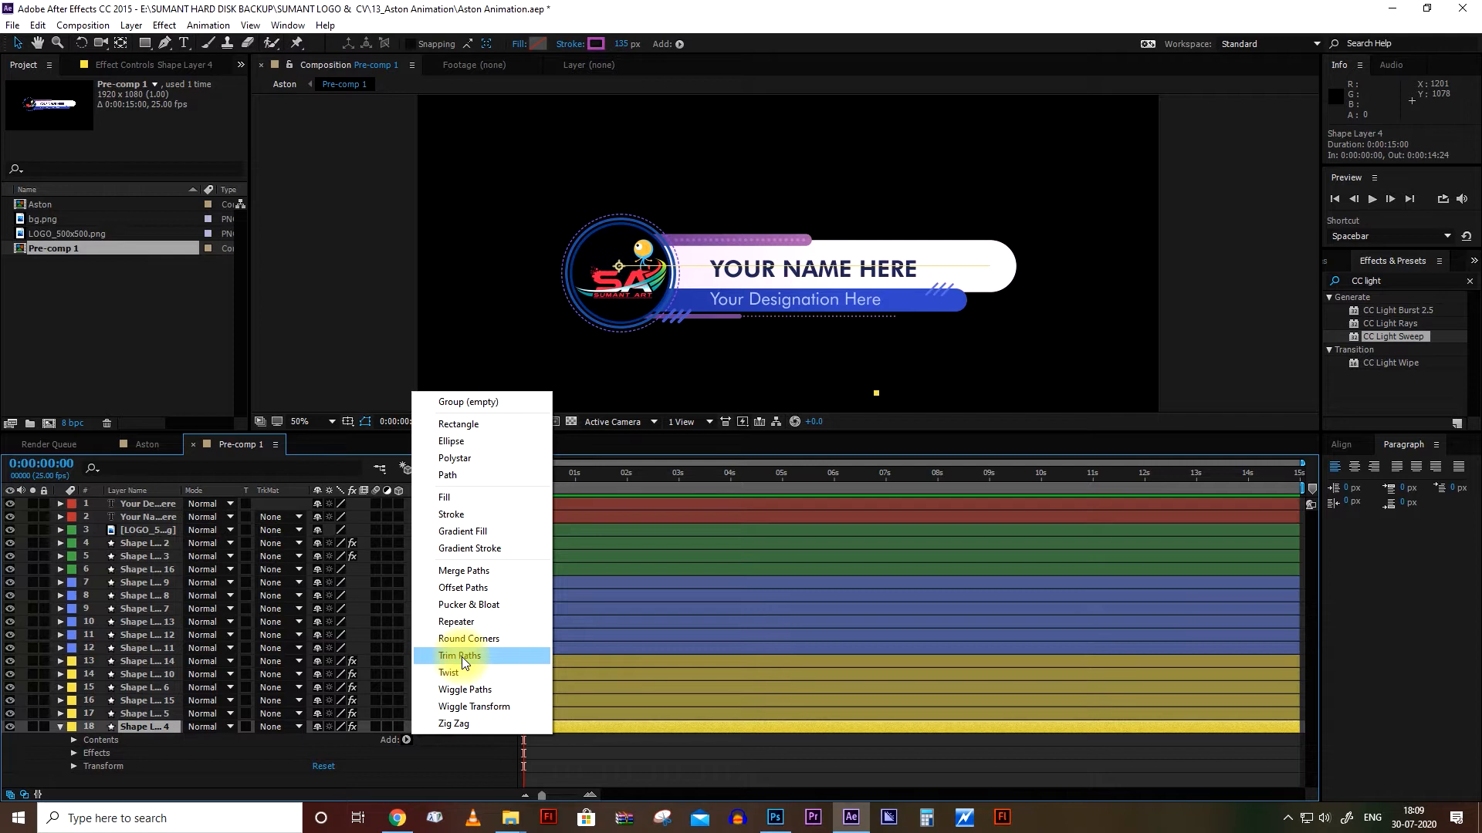
left_click(85, 766)
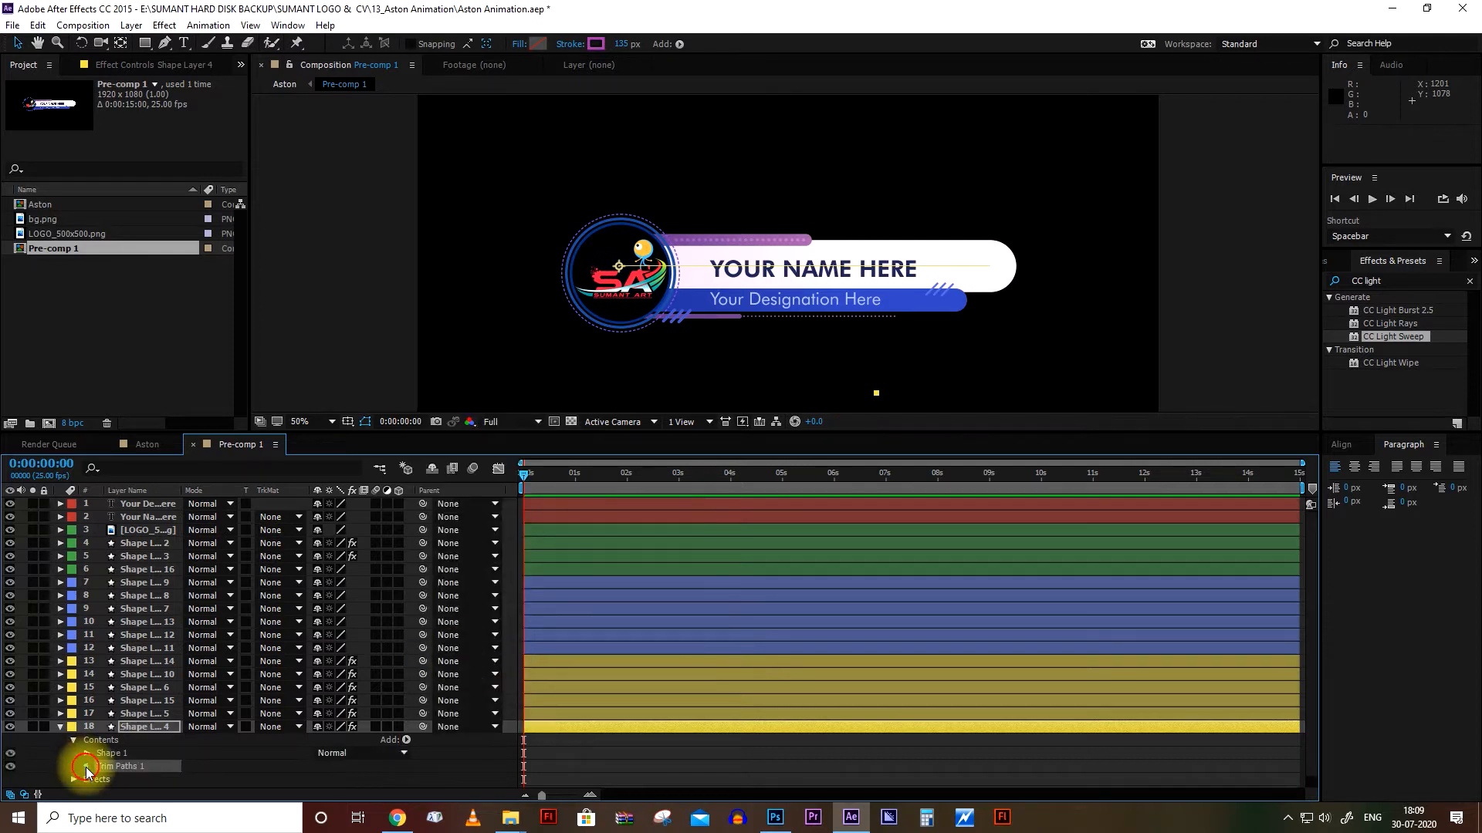
scroll(623, 757, "down", 2)
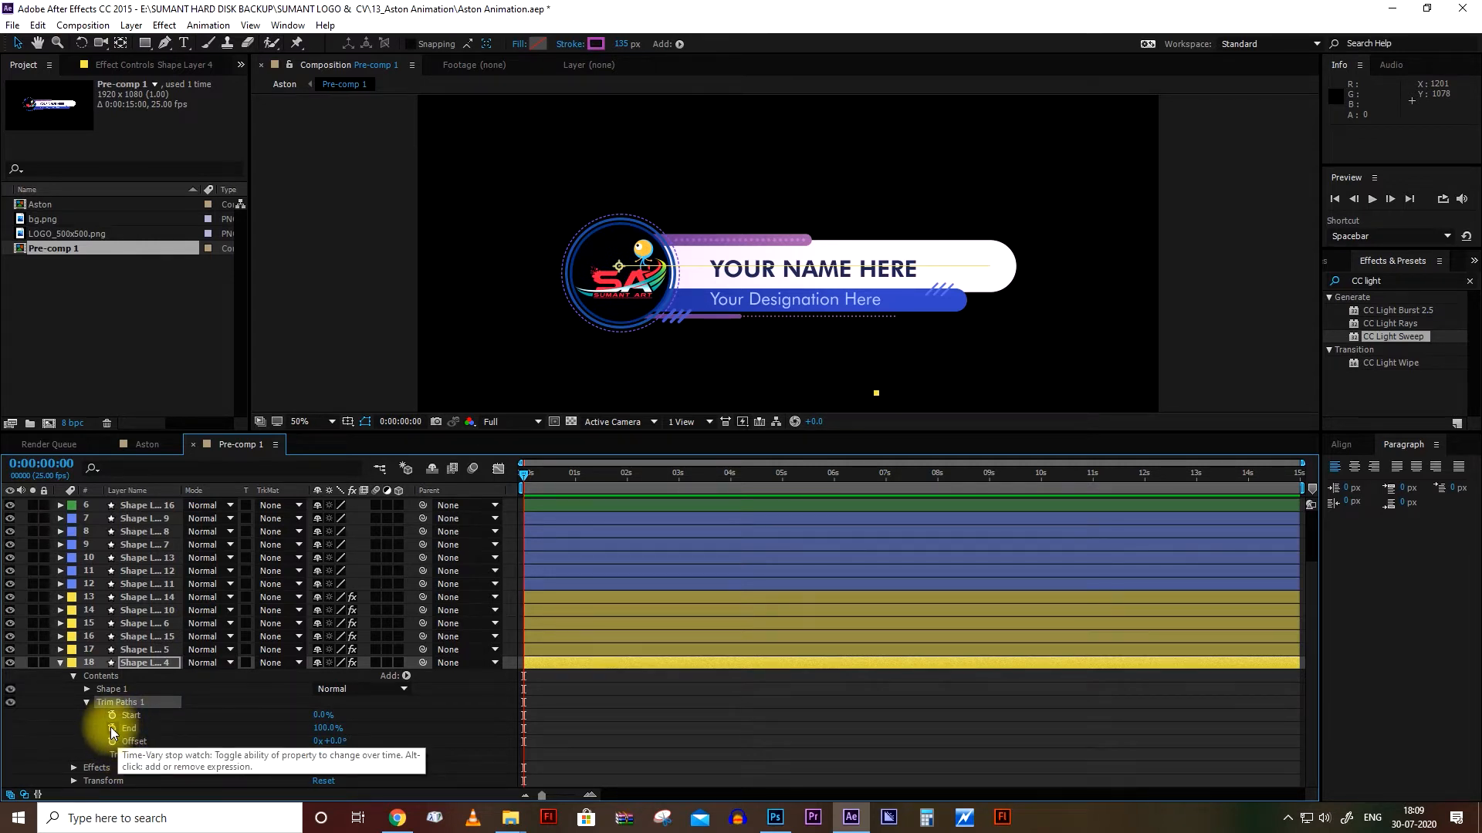
- Keyframe Shape Layer 4's Trim Paths End at 0% at 0 seconds and 100% at 1 second
left_click(112, 727)
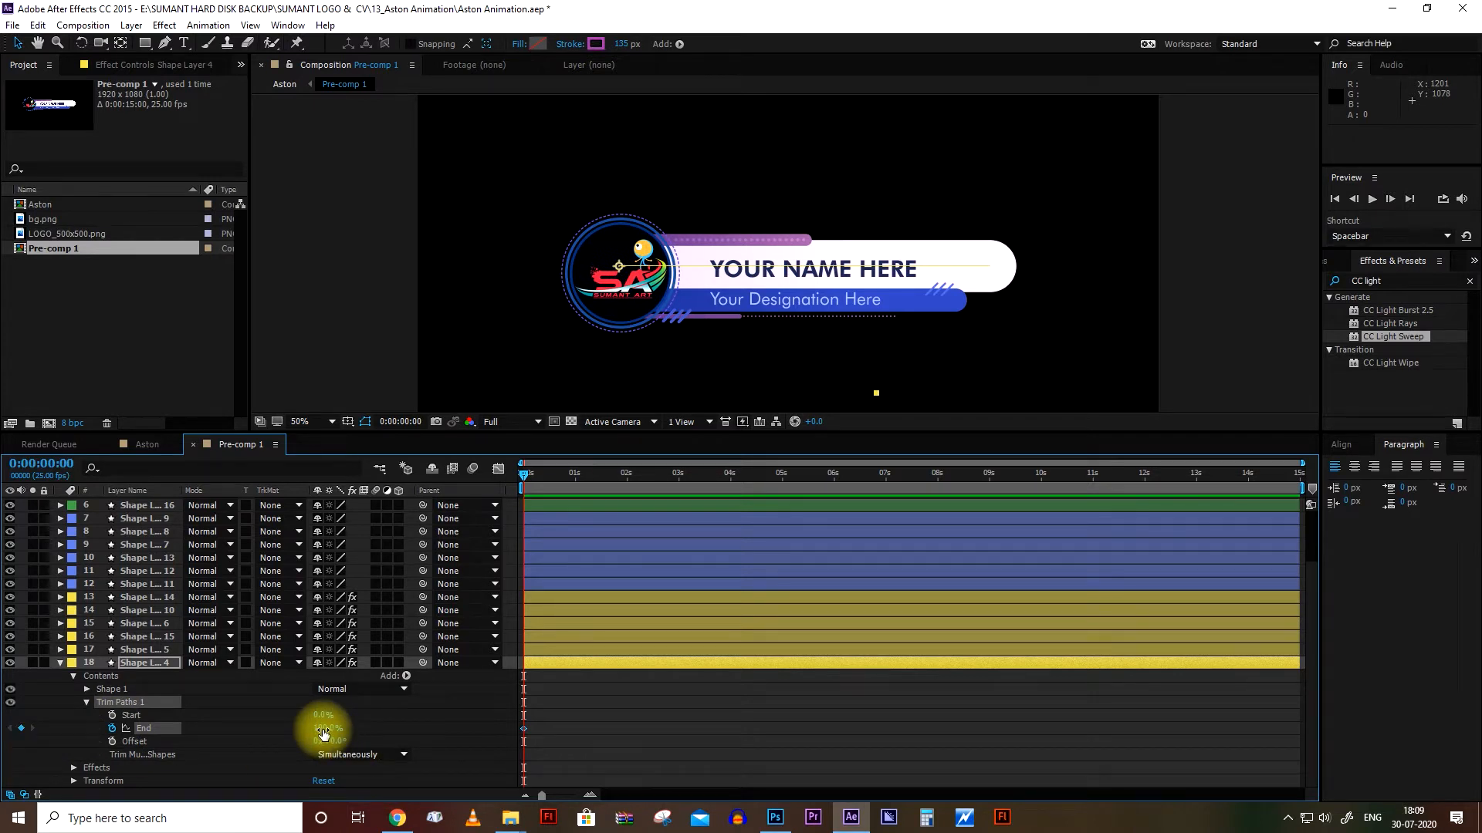
left_click_drag(526, 476, 577, 489)
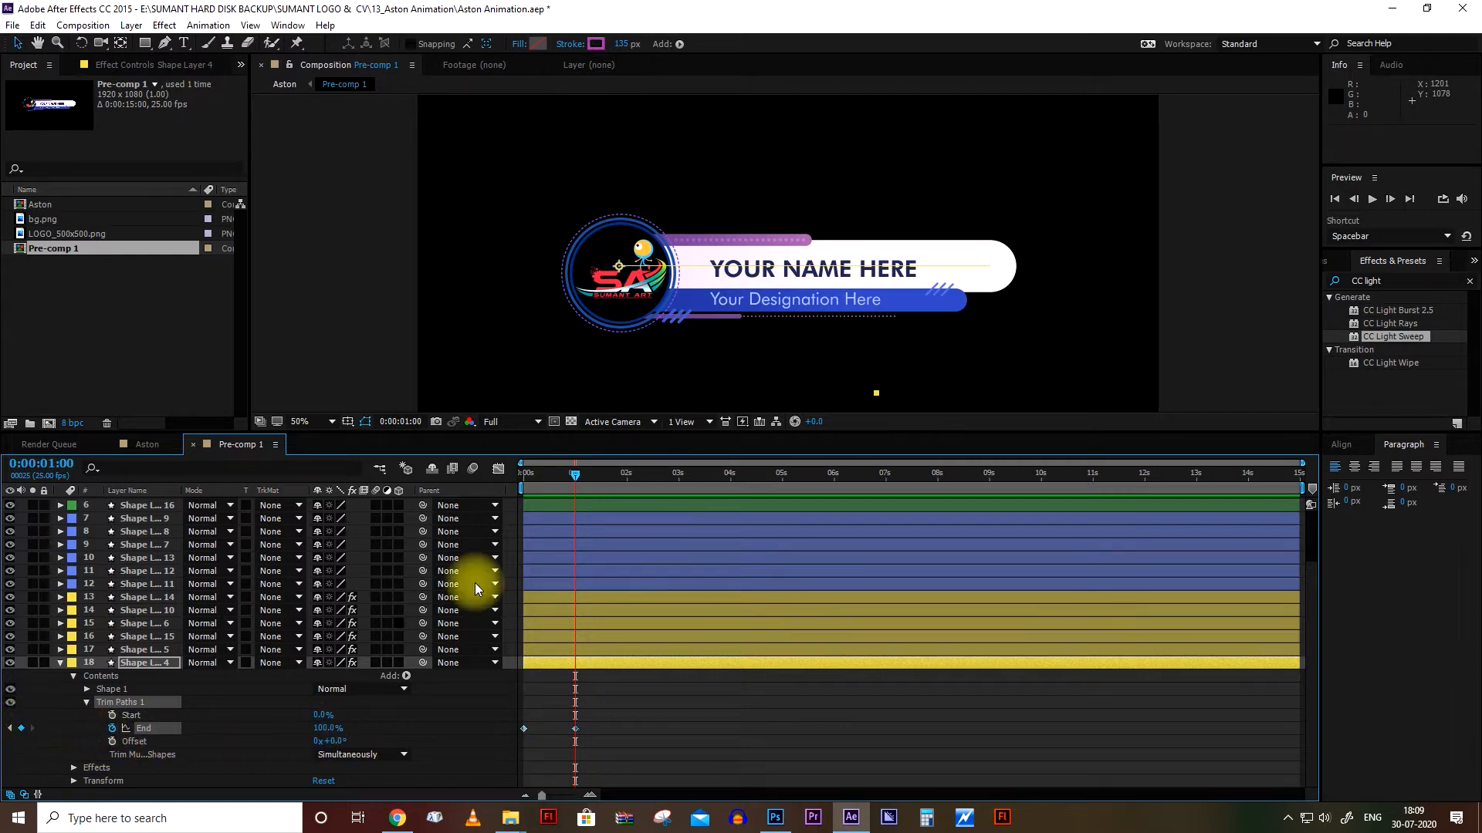
left_click_drag(573, 474, 479, 491)
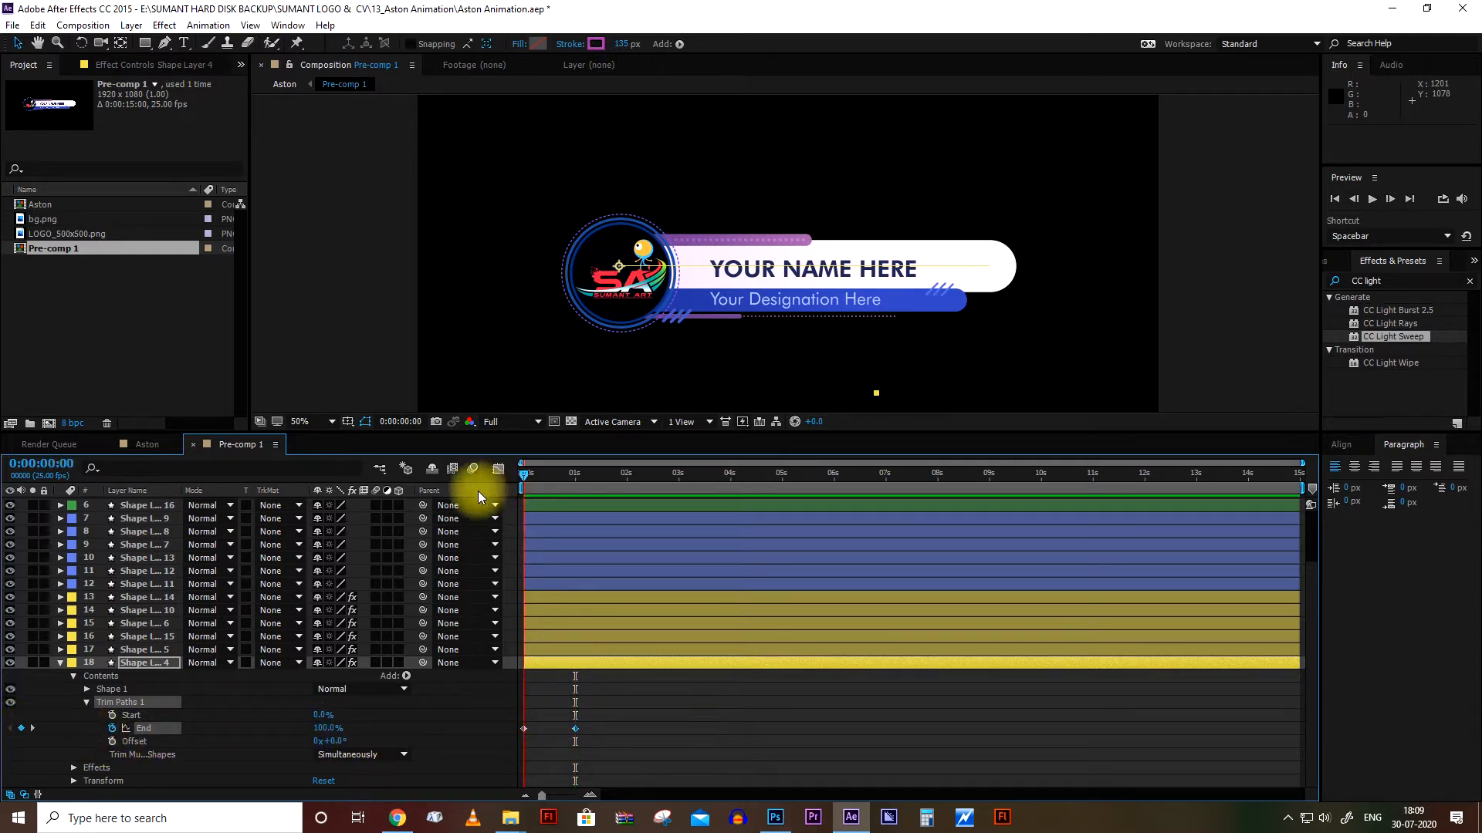
left_click_drag(325, 729, 242, 715)
- Apply Easy Ease to both End keyframes of Shape Layer 4, scrub through the reveal and collapse the layer
left_click_drag(592, 712, 505, 752)
right_click(576, 730)
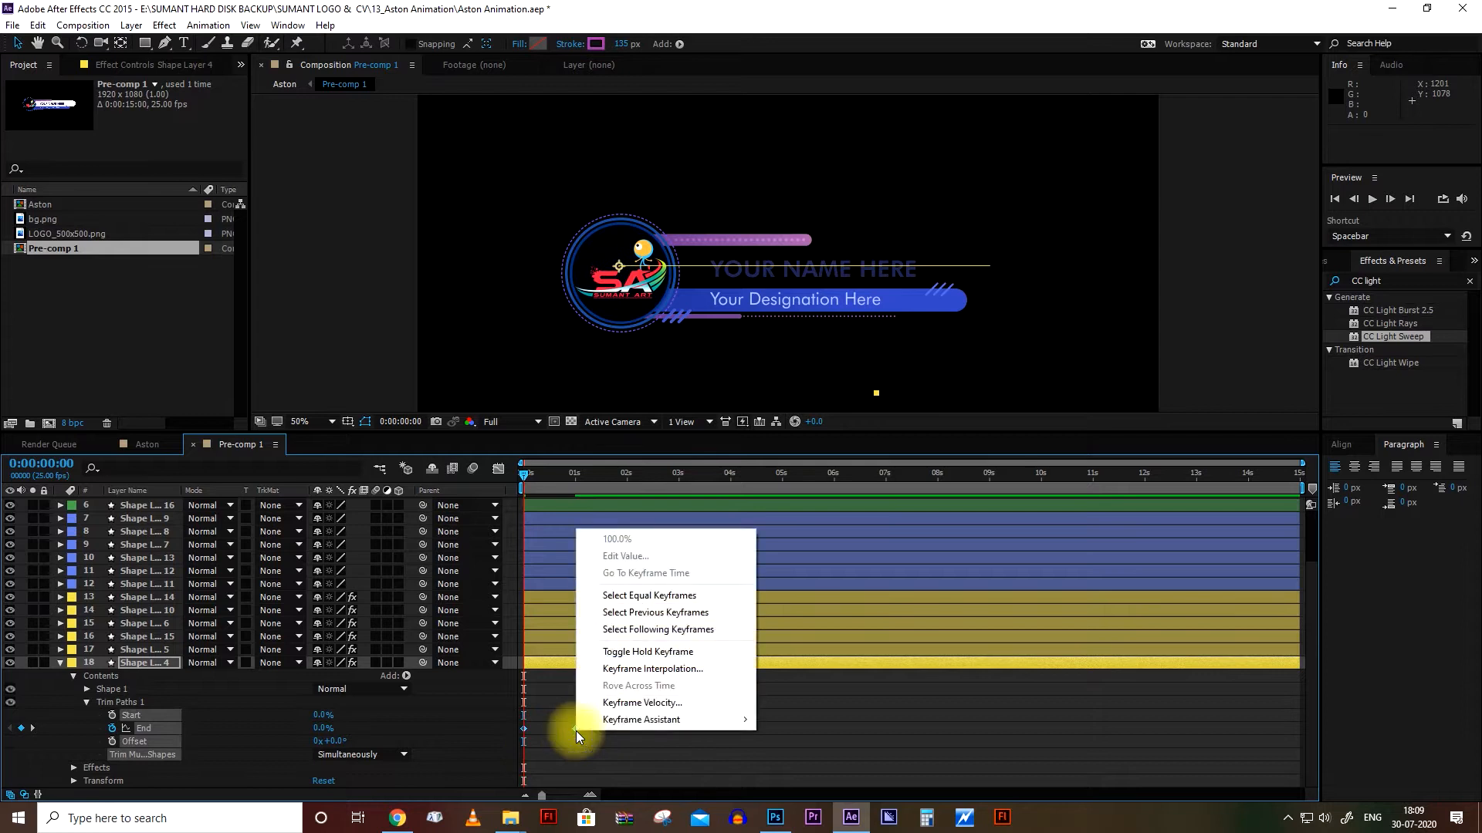
mouse_move(649, 719)
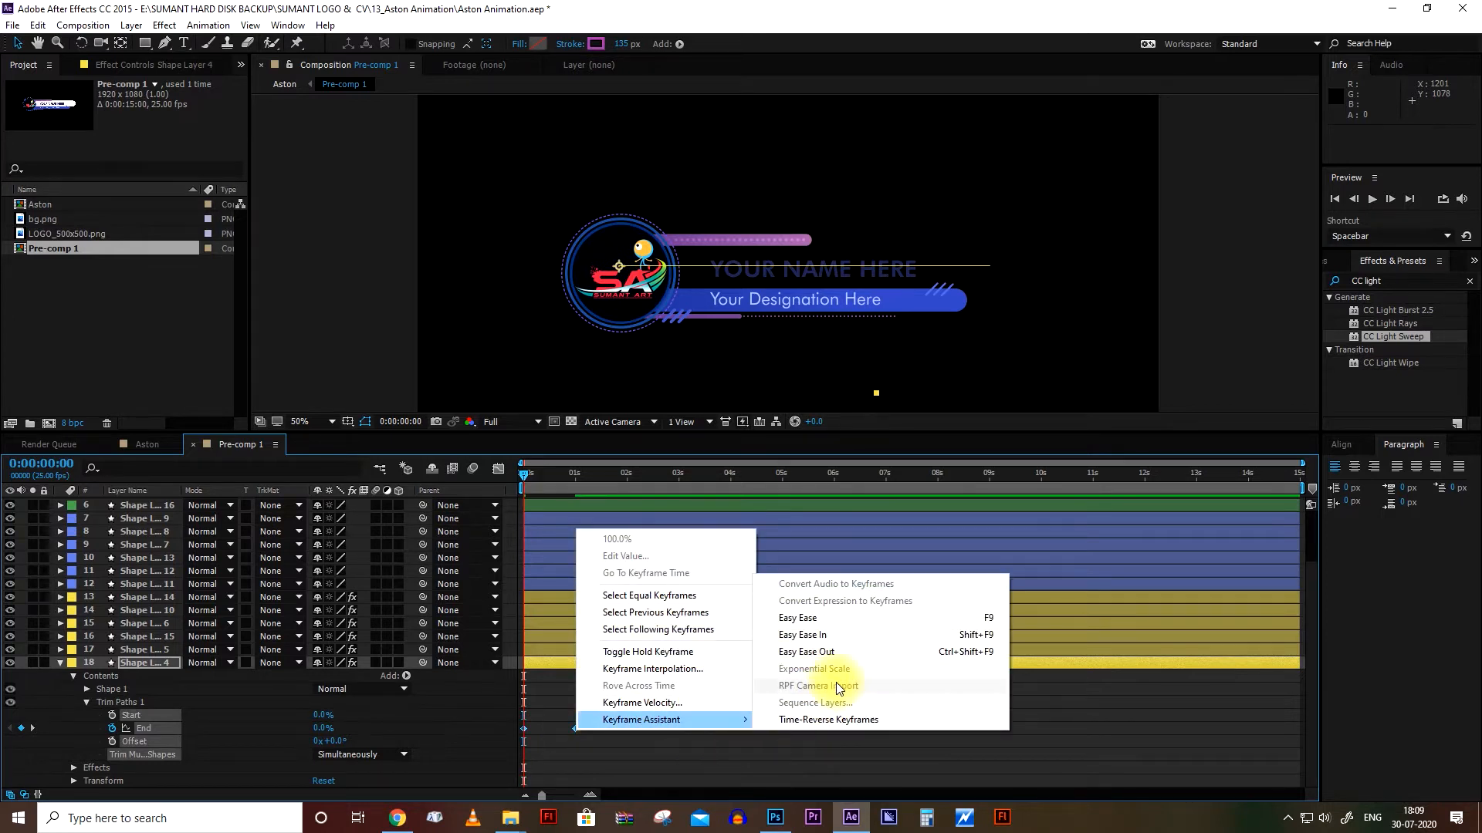
left_click(802, 623)
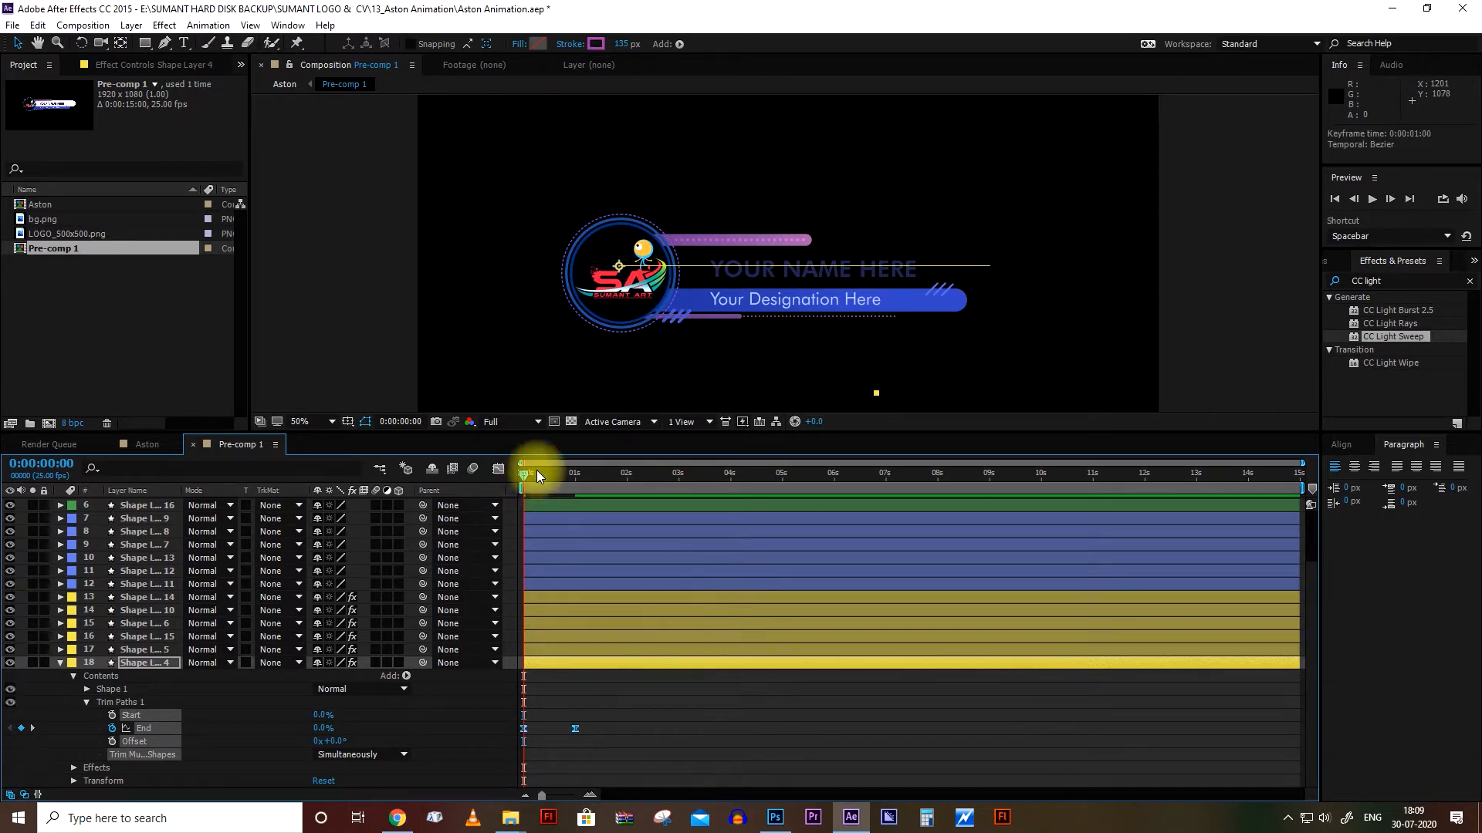
left_click_drag(525, 474, 499, 504)
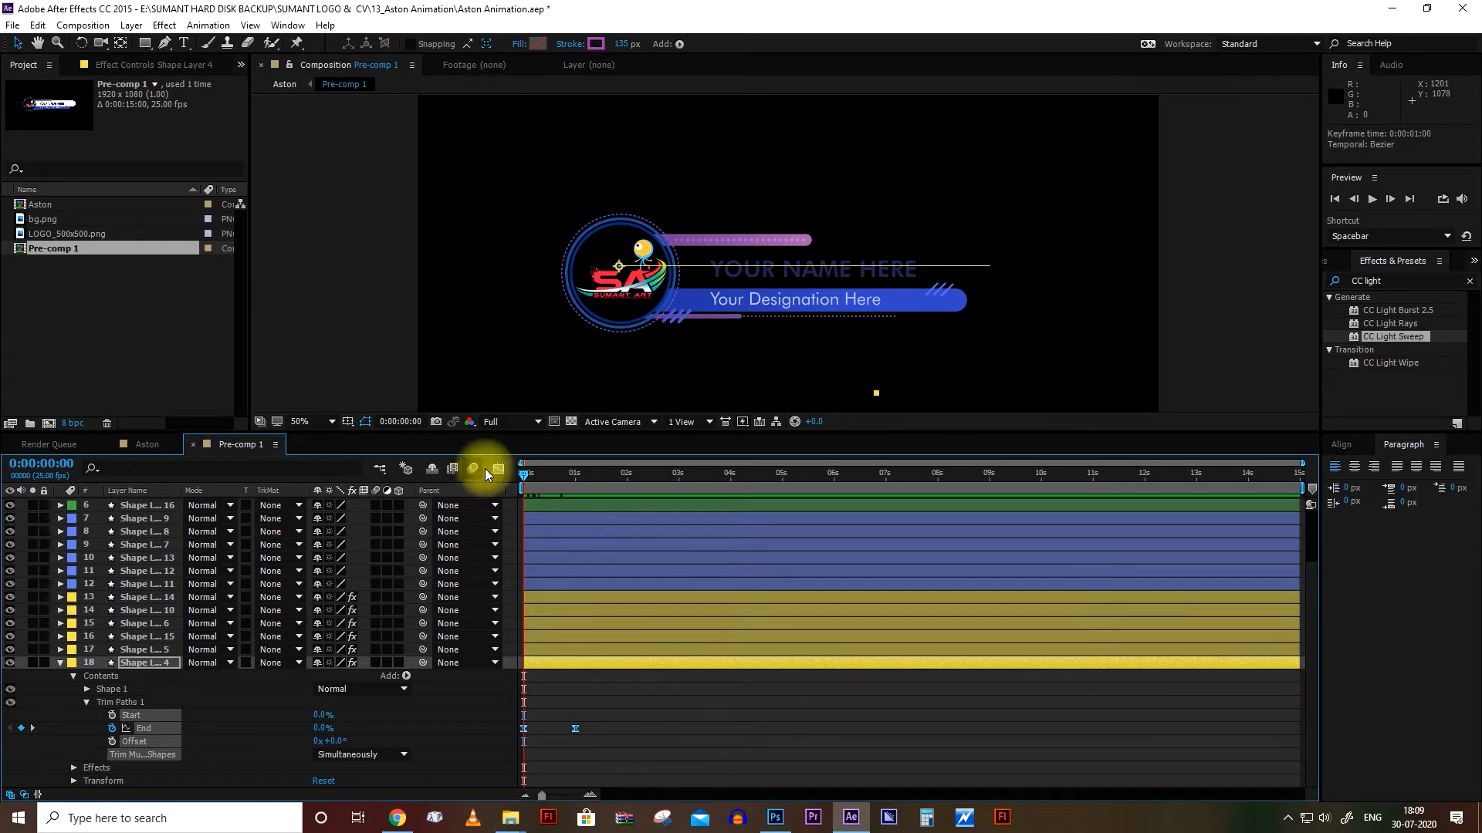
left_click(60, 662)
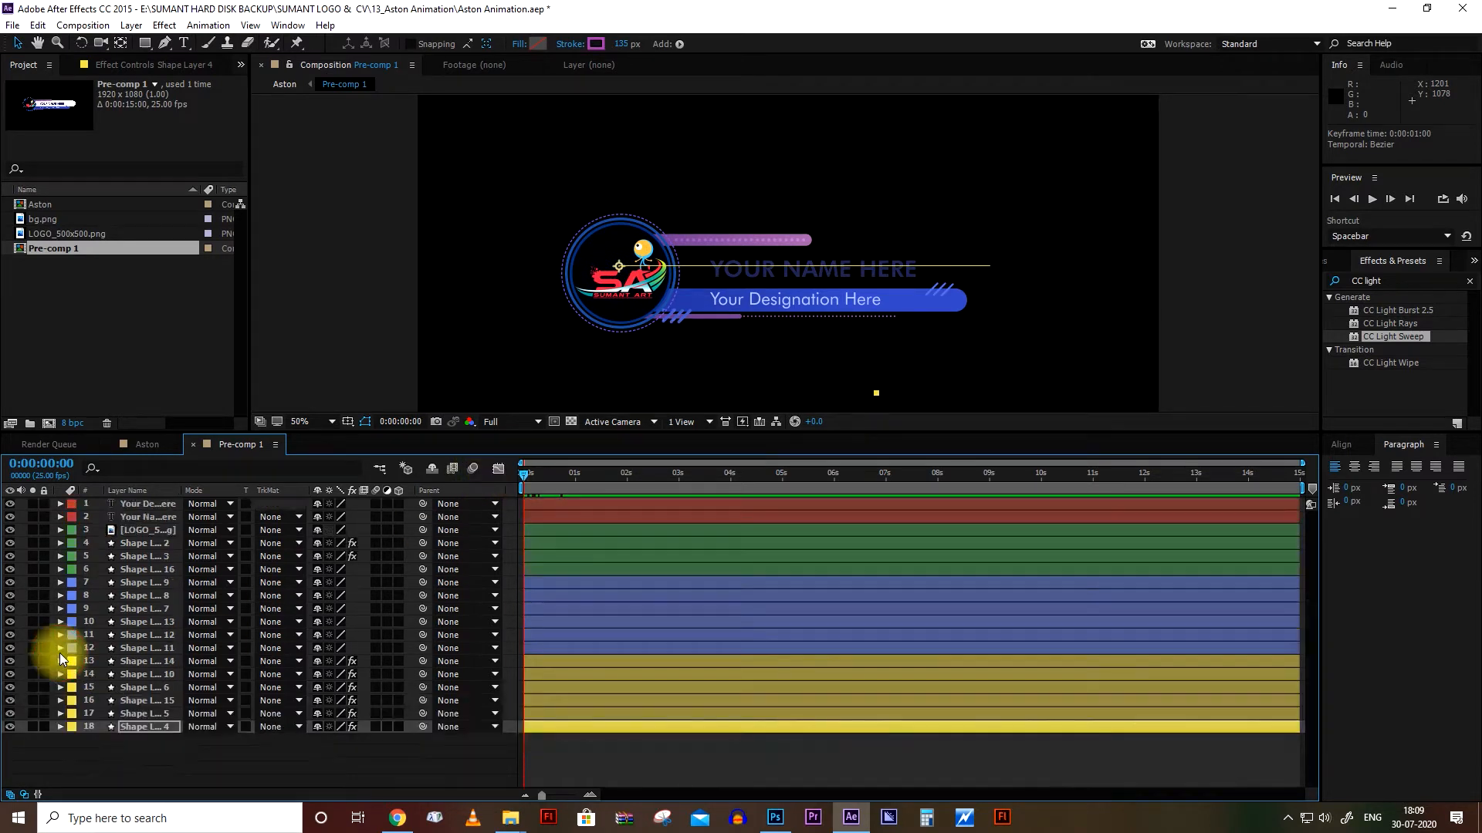
- Add Trim Paths to Shape Layer 5 and expand its trim properties
left_click(59, 714)
left_click(405, 727)
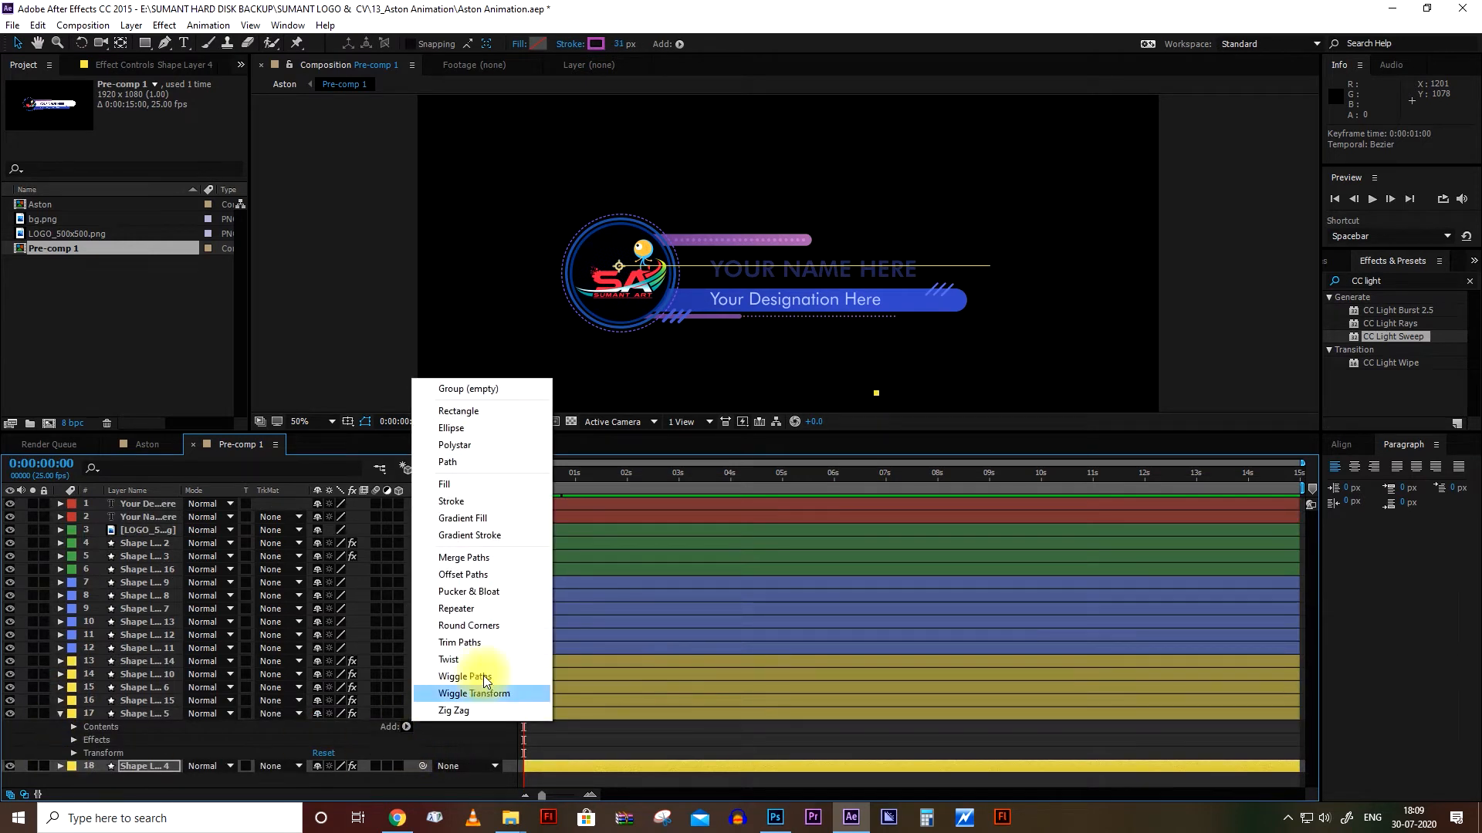
left_click(460, 643)
left_click(87, 753)
scroll(365, 762, "down", 1)
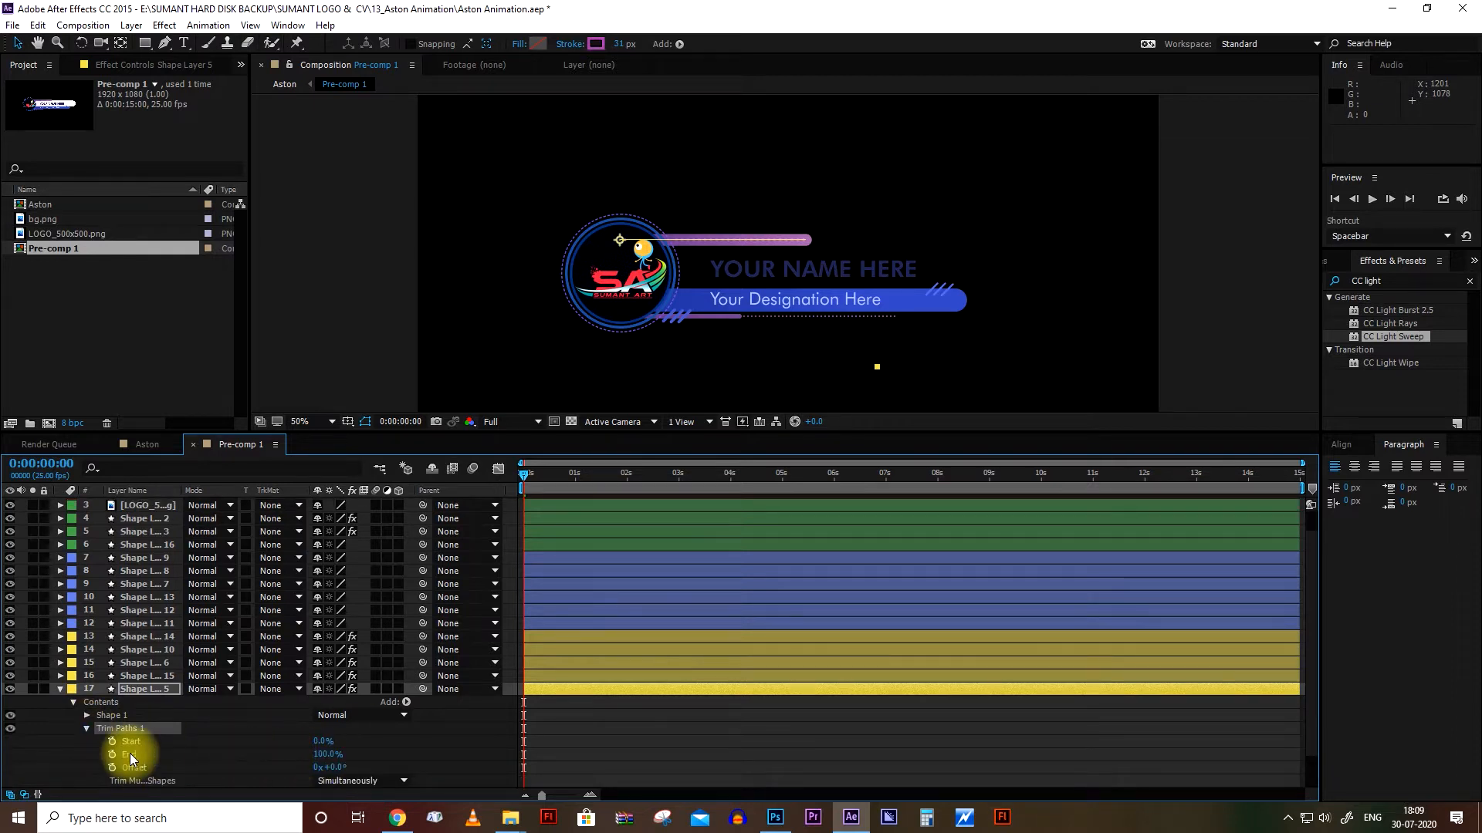
- Keyframe Shape Layer 5's Trim Paths End at 0% at 0 seconds and 100% at 1 second
left_click_drag(322, 755, 176, 774)
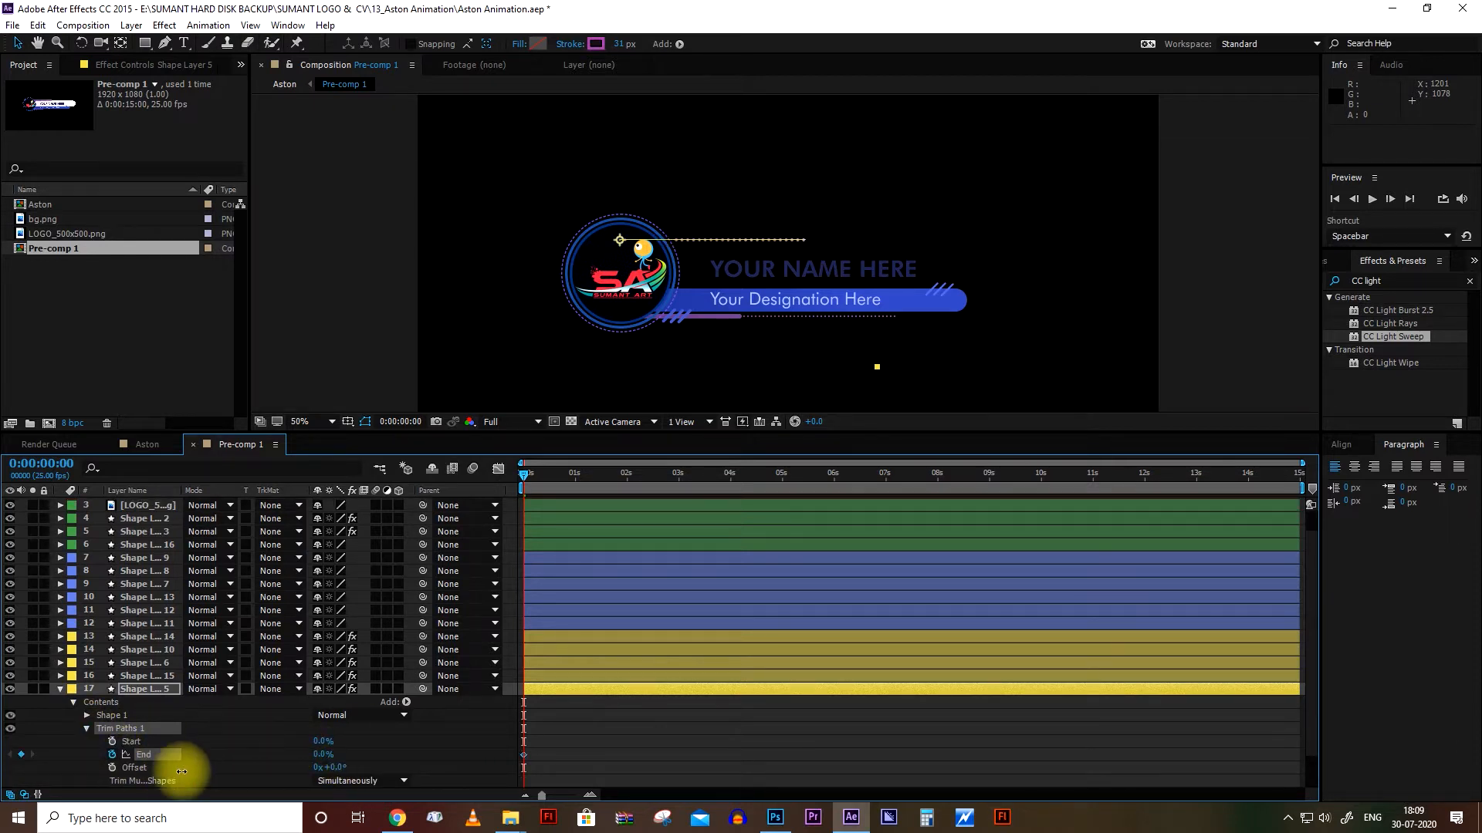
left_click_drag(523, 475, 575, 480)
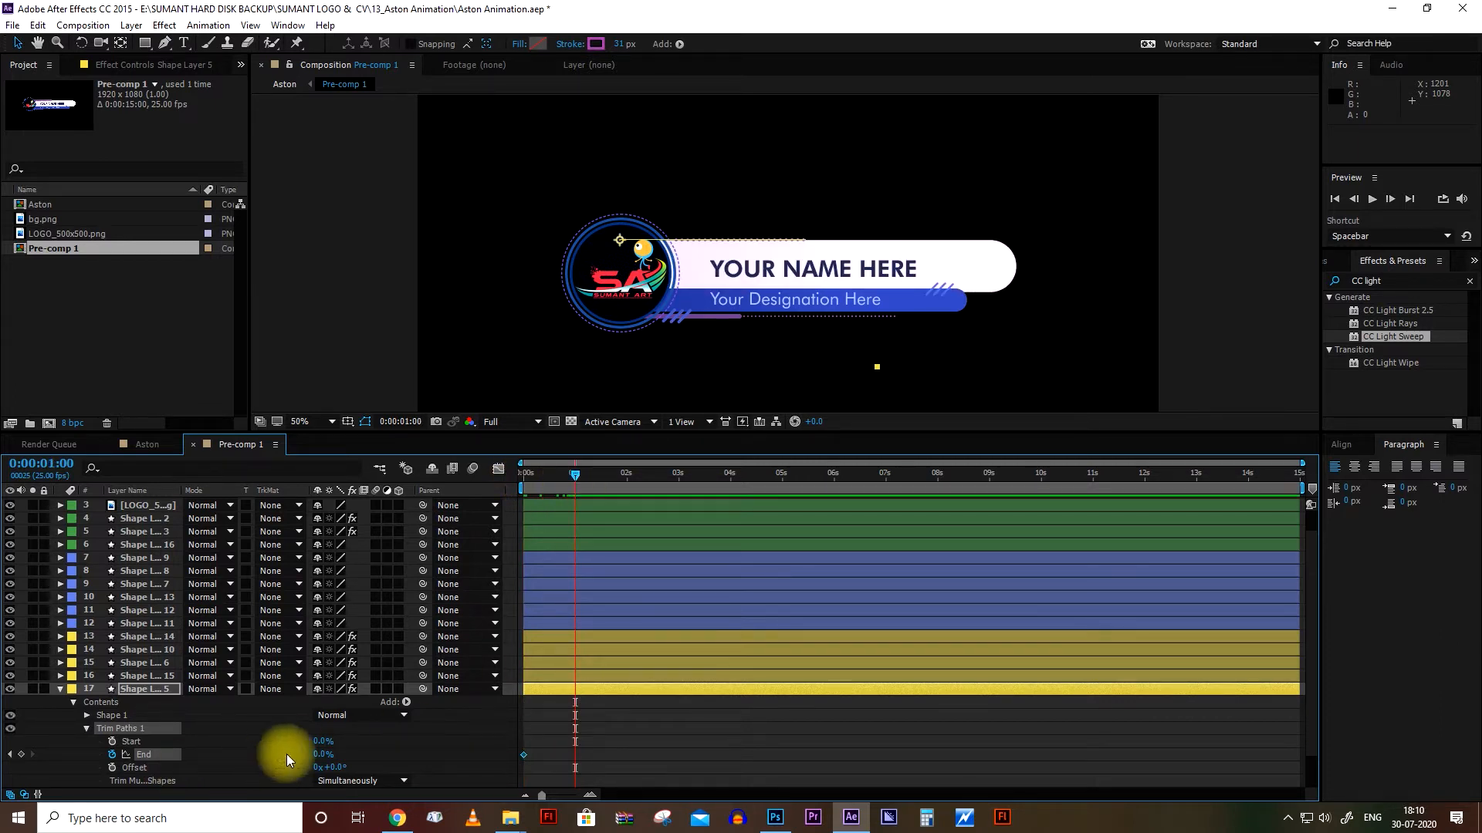
left_click_drag(321, 755, 699, 739)
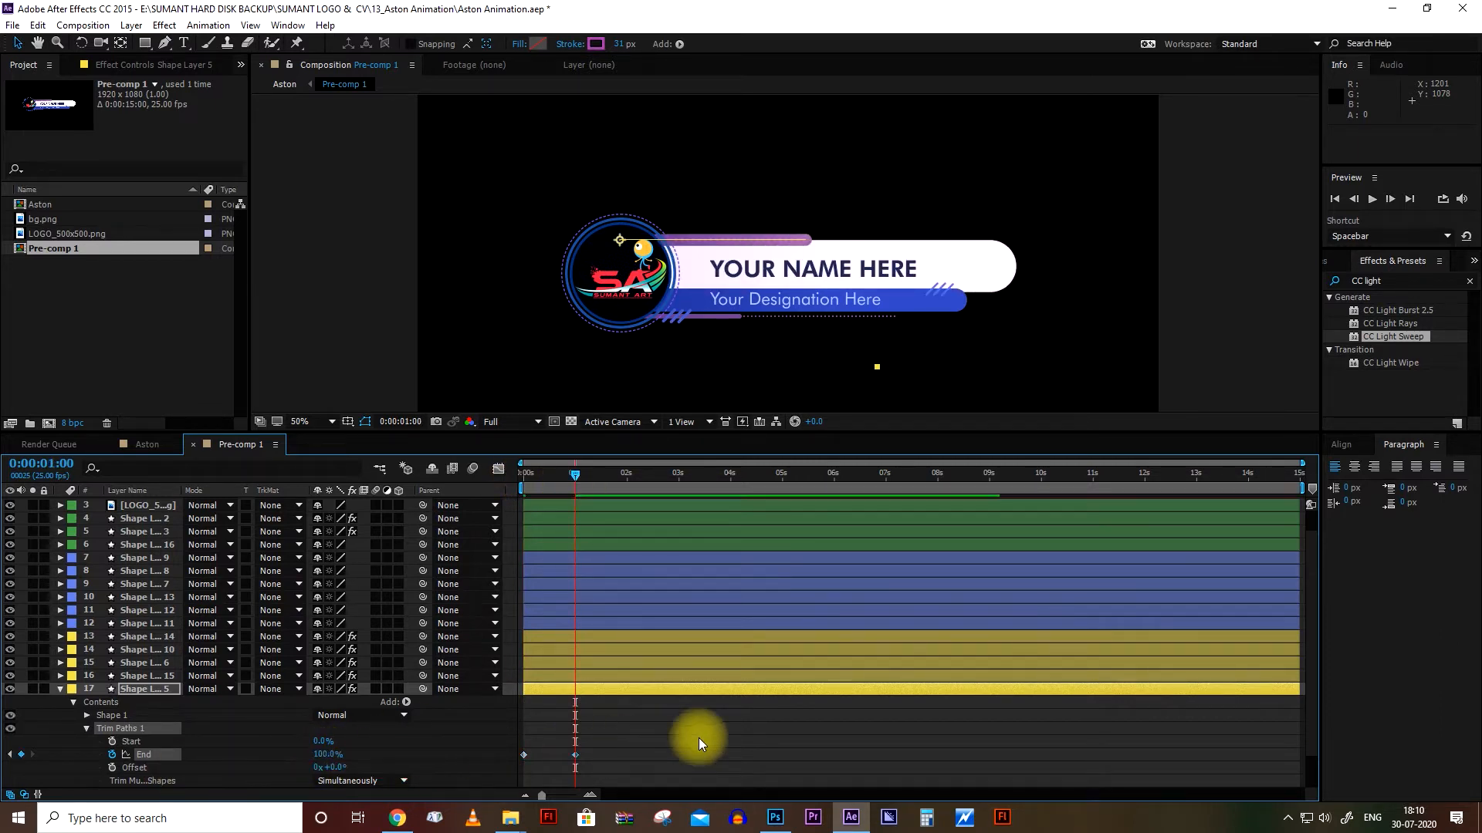
- Apply Easy Ease to both End keyframes of Shape Layer 5 and collapse the layer
right_click(574, 755)
mouse_move(636, 744)
left_click(818, 659)
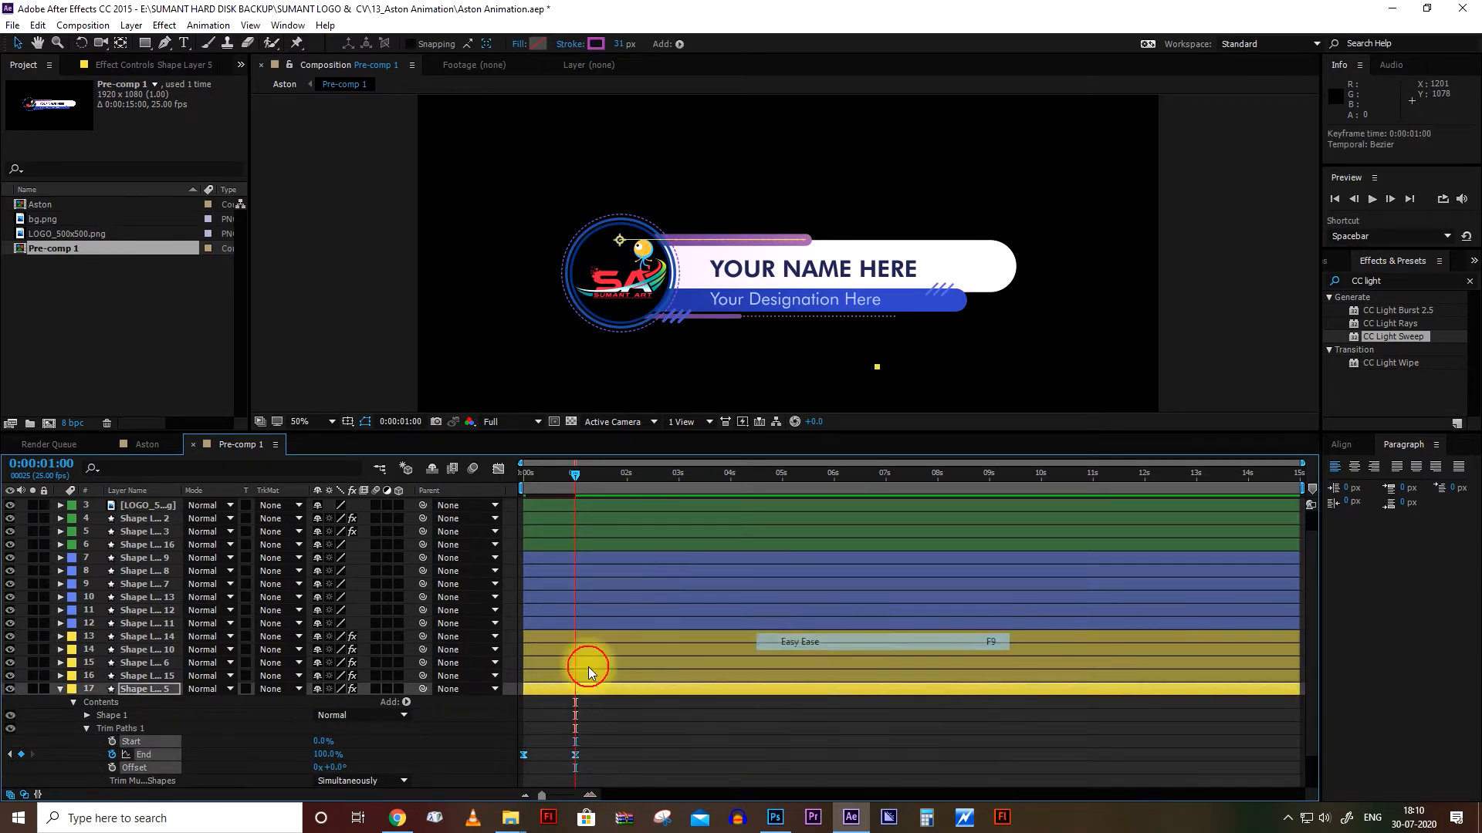
left_click(60, 689)
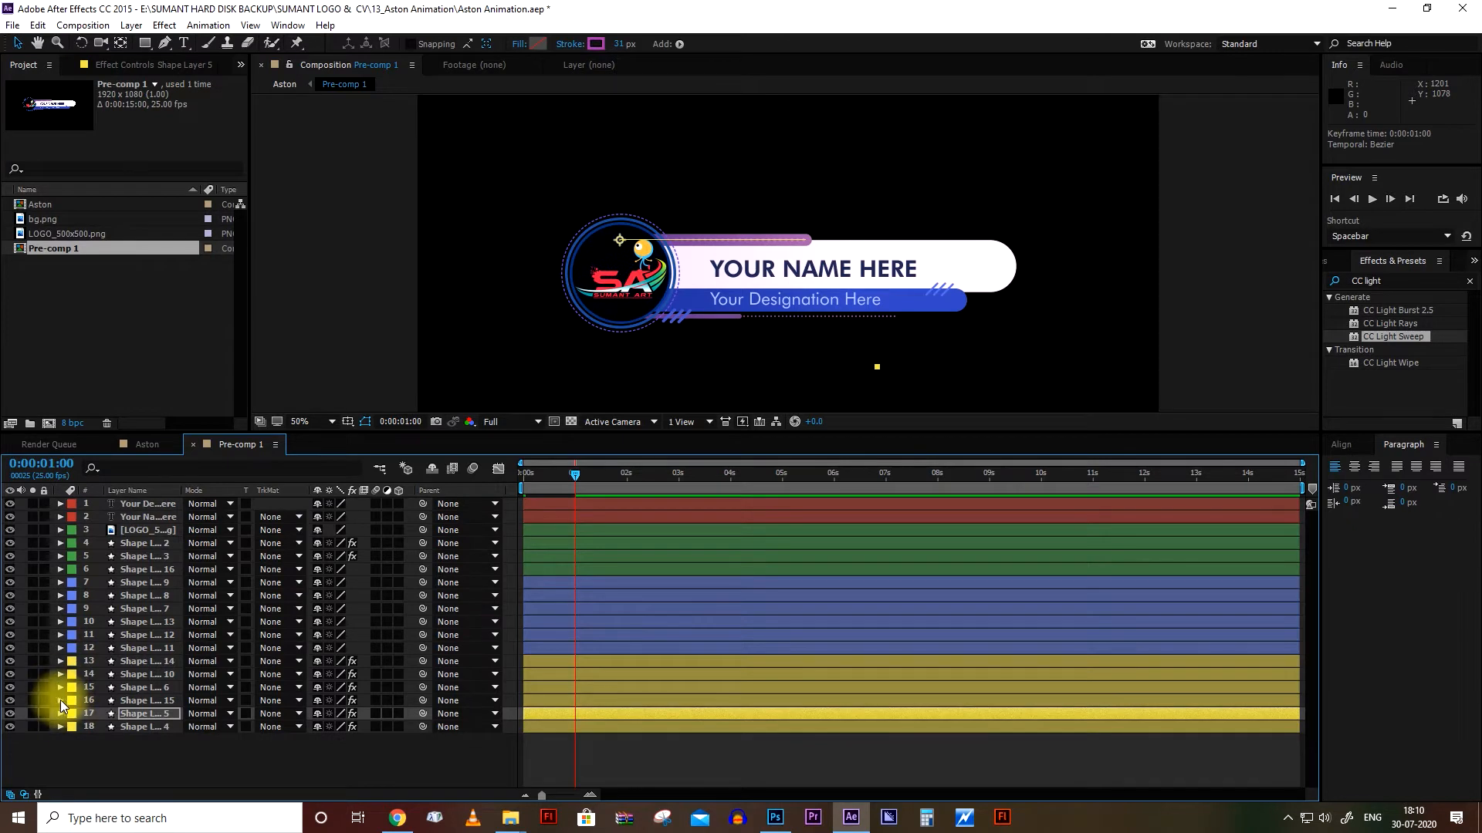
- Add Trim Paths to Shape Layer 15 and expand its trim properties
left_click(60, 701)
left_click(406, 714)
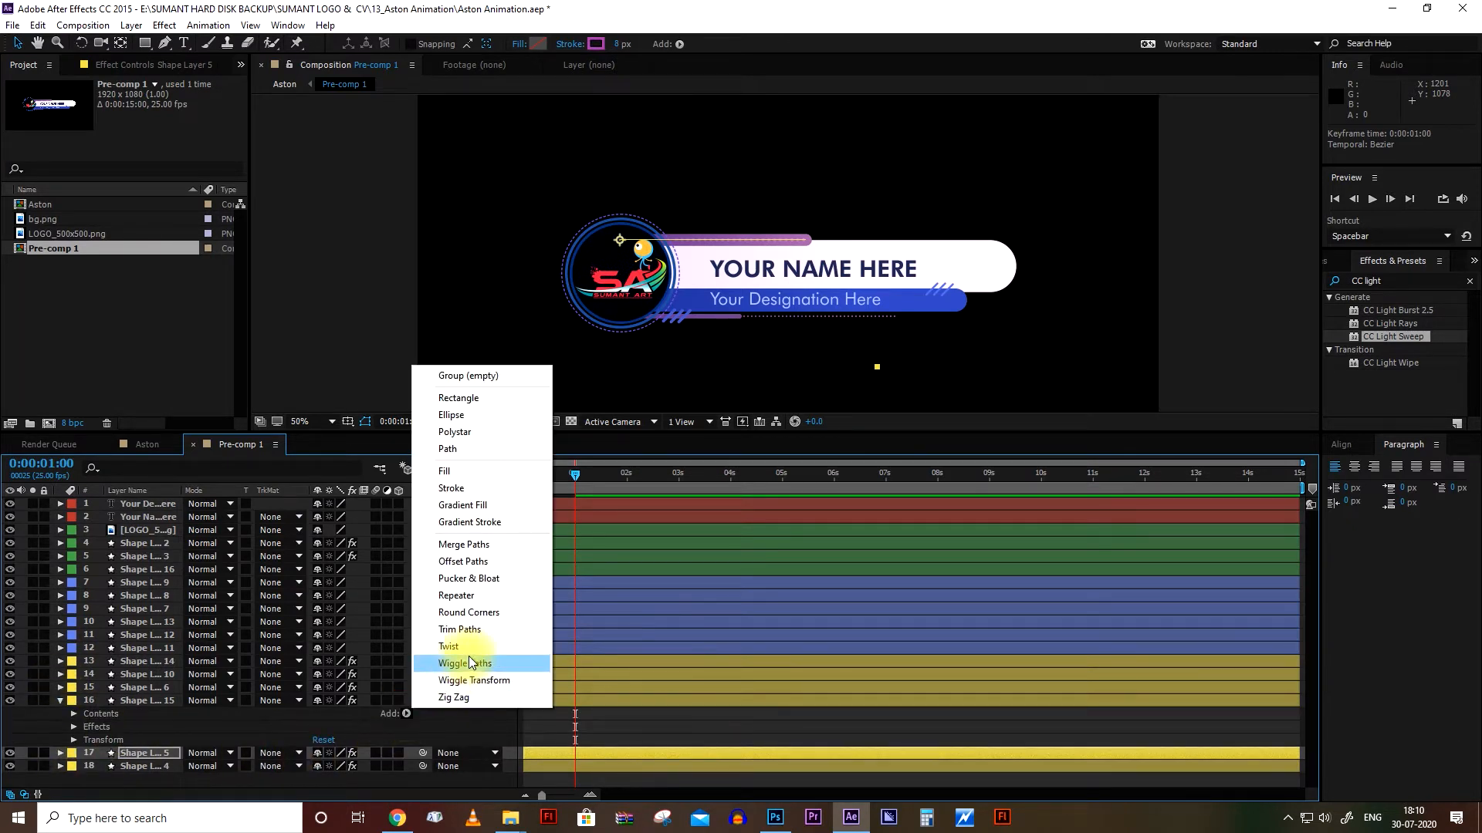
left_click(477, 632)
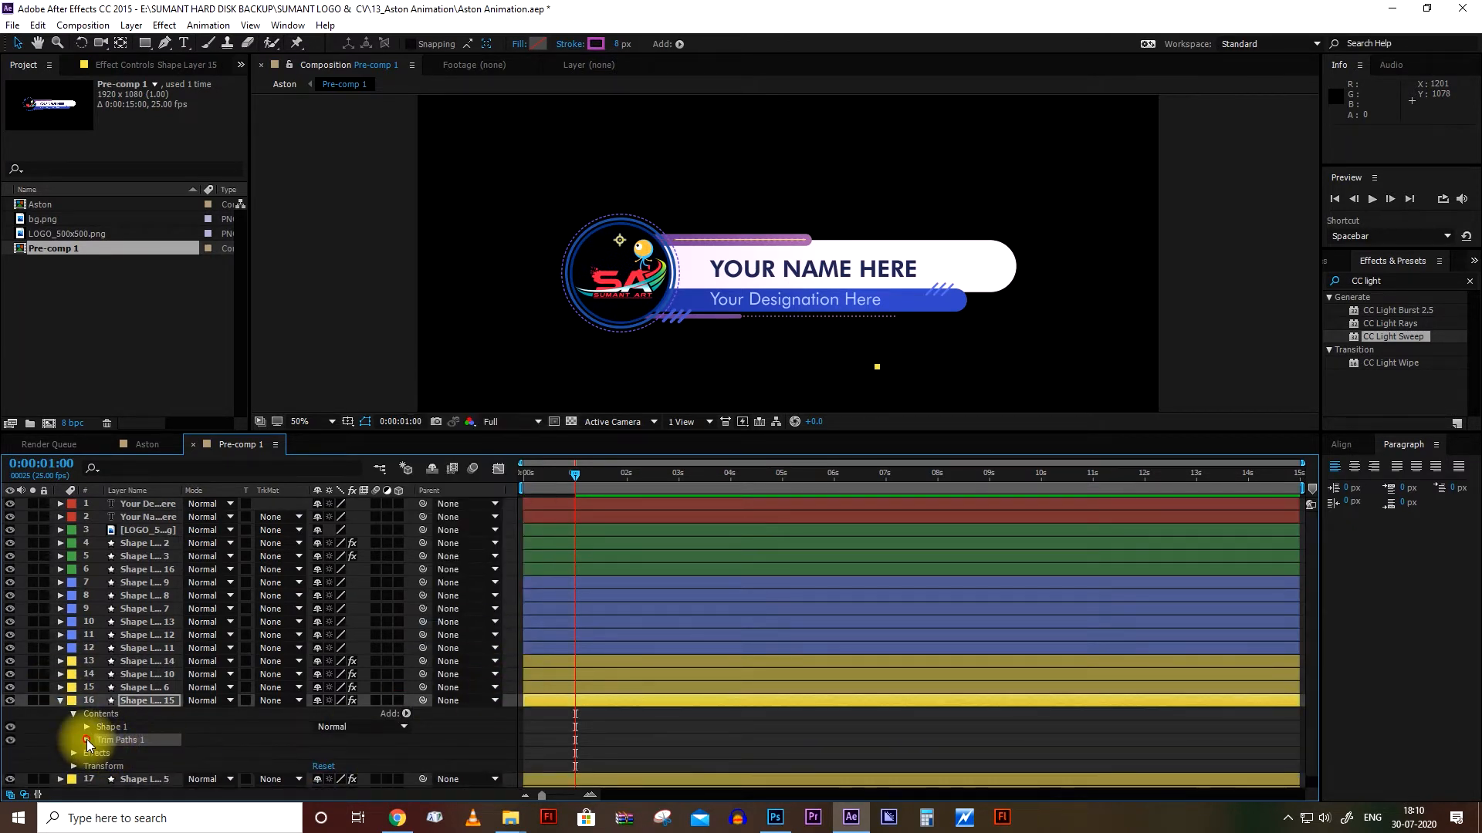
left_click(86, 740)
- Keyframe Shape Layer 15's Trim Paths End at 100% at 1 second and 0% at 0 seconds
left_click(112, 755)
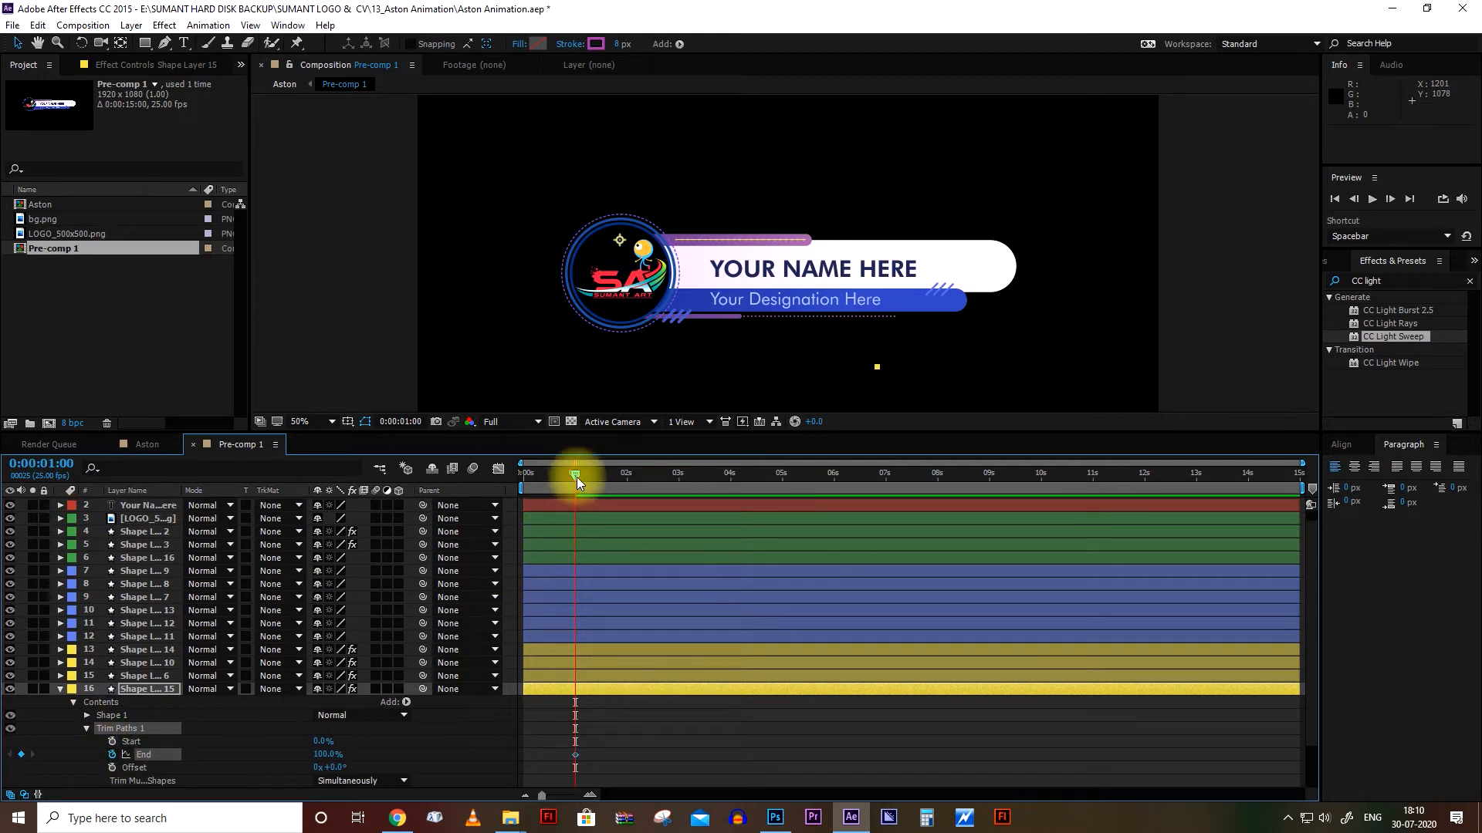
left_click_drag(577, 478, 326, 511)
left_click_drag(327, 755, 155, 761)
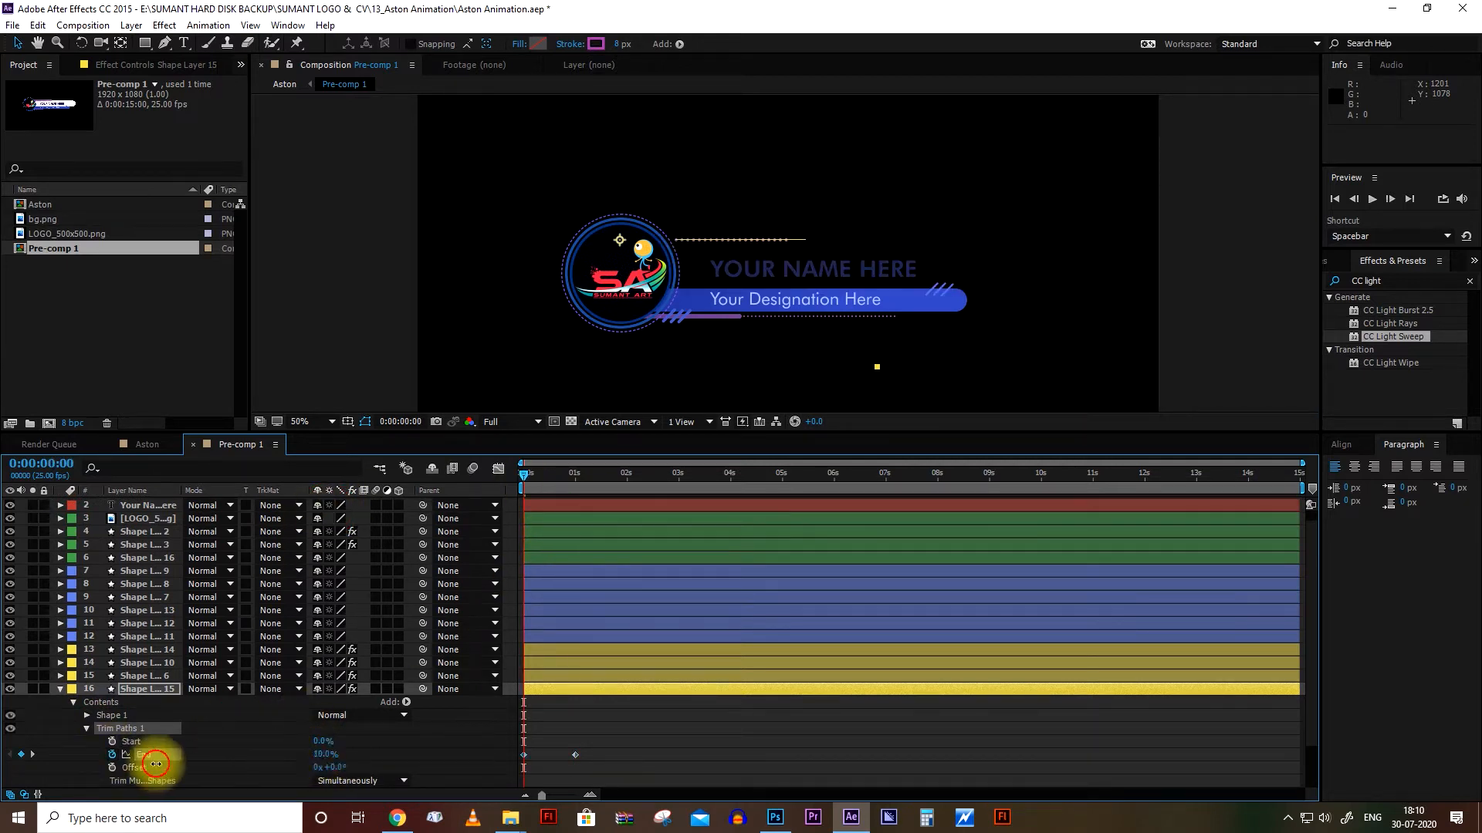
- Apply Easy Ease to both End keyframes of Shape Layer 15 and collapse the layer
right_click(574, 756)
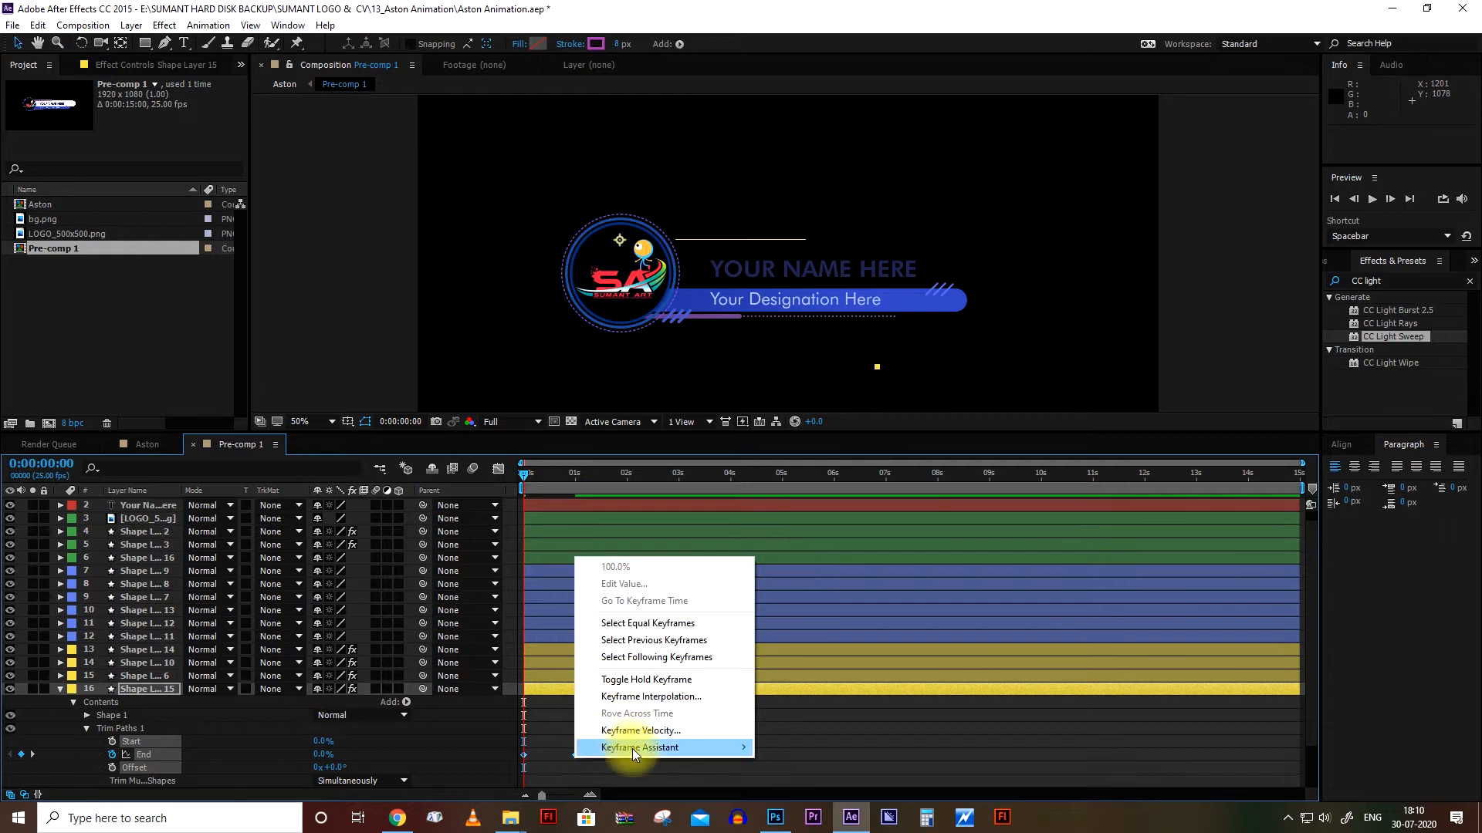
mouse_move(632, 749)
left_click(810, 647)
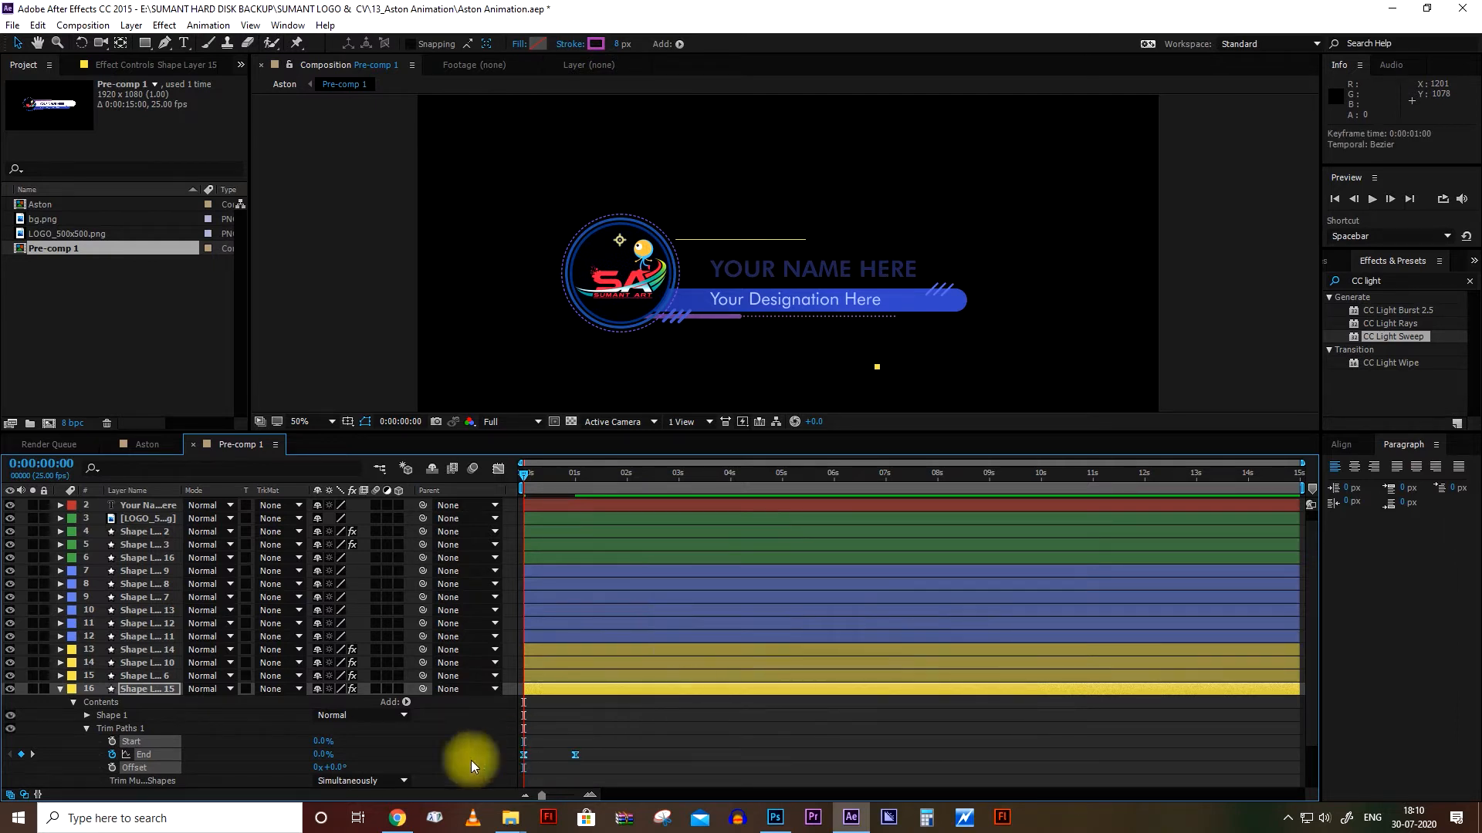
left_click(60, 689)
- Add Trim Paths to Shape Layer 6 and expand its trim properties
left_click(85, 687)
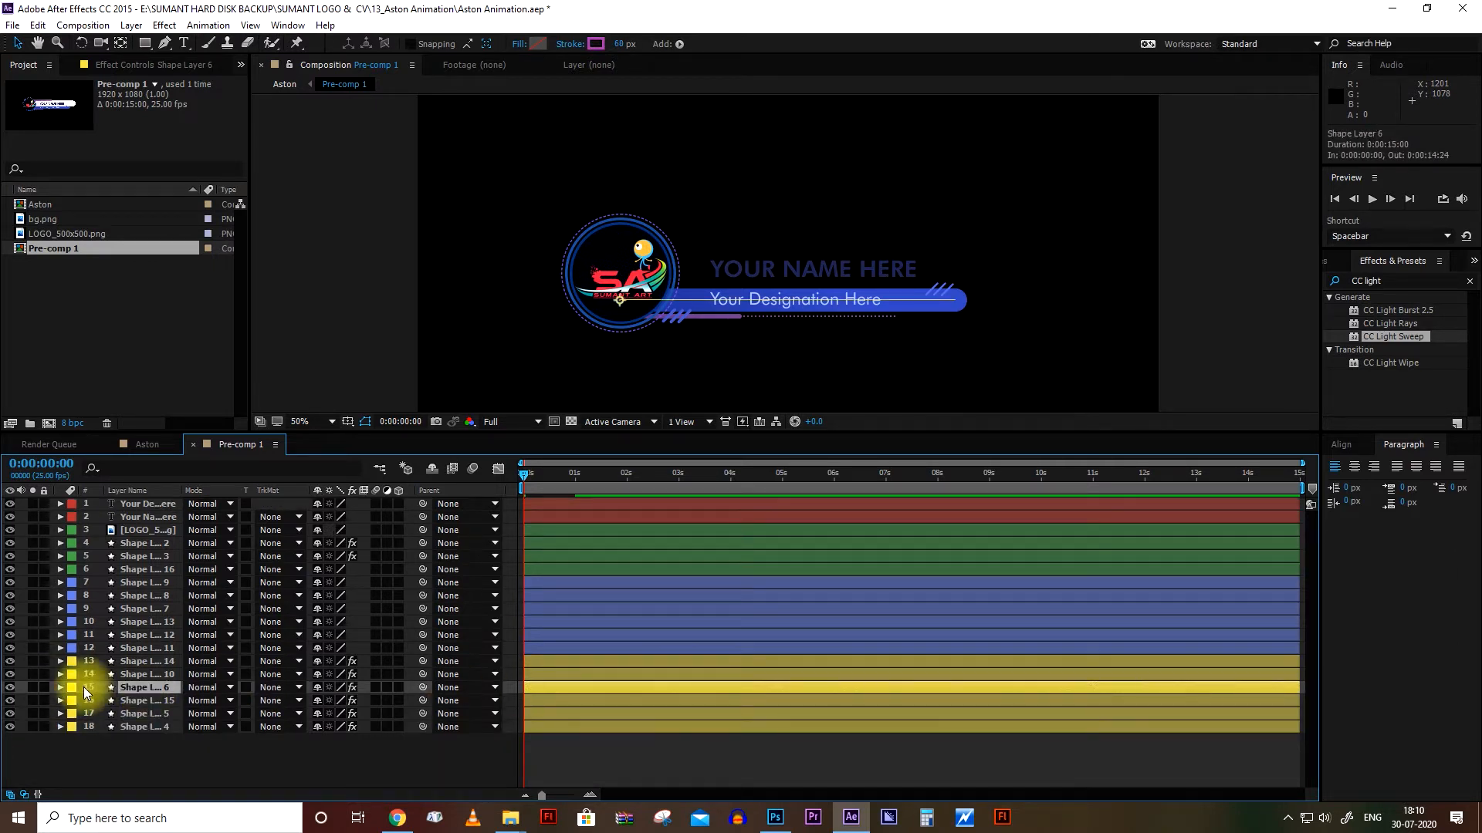
left_click(59, 688)
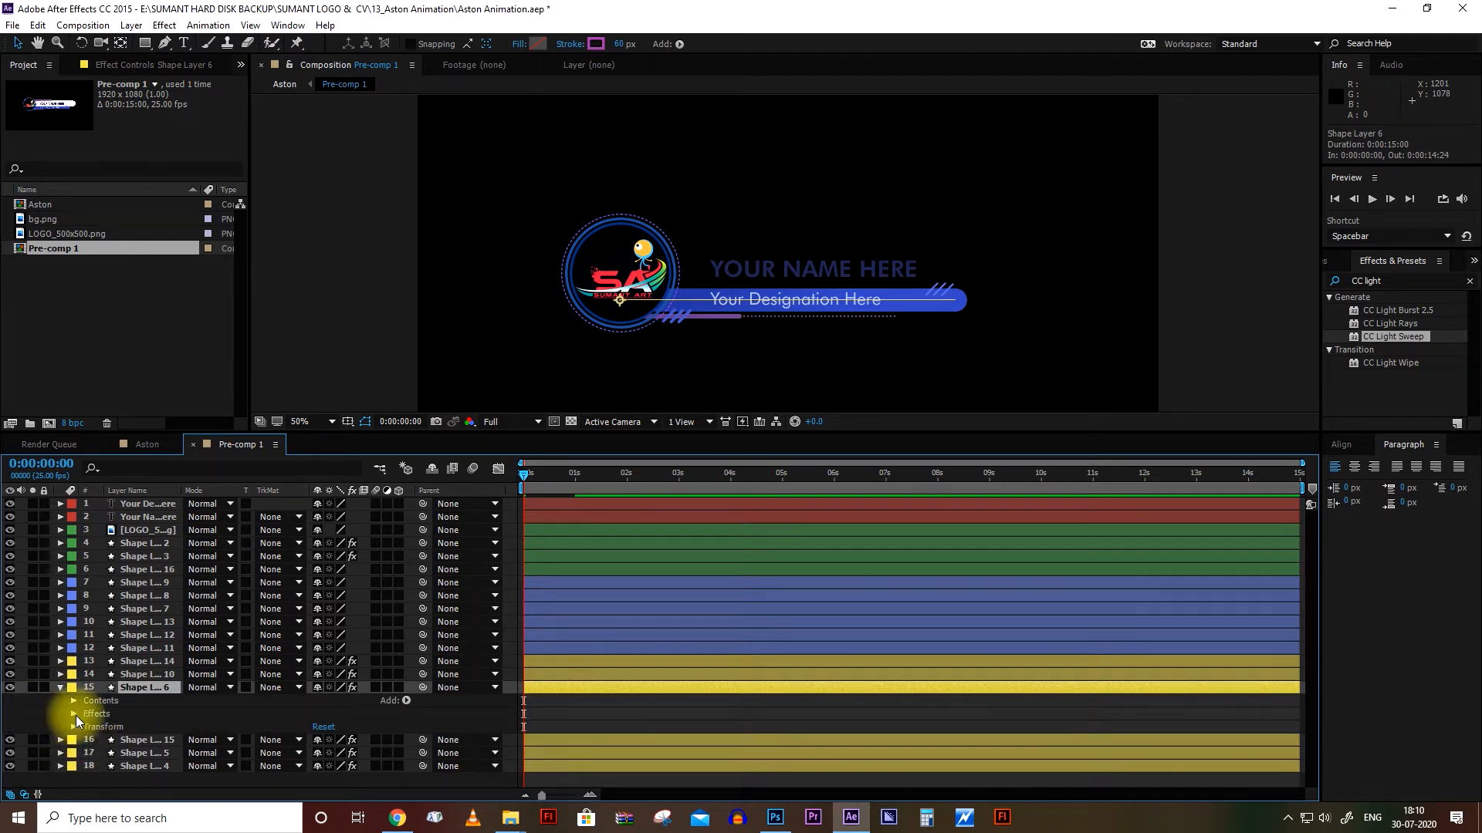
left_click(406, 700)
left_click(463, 615)
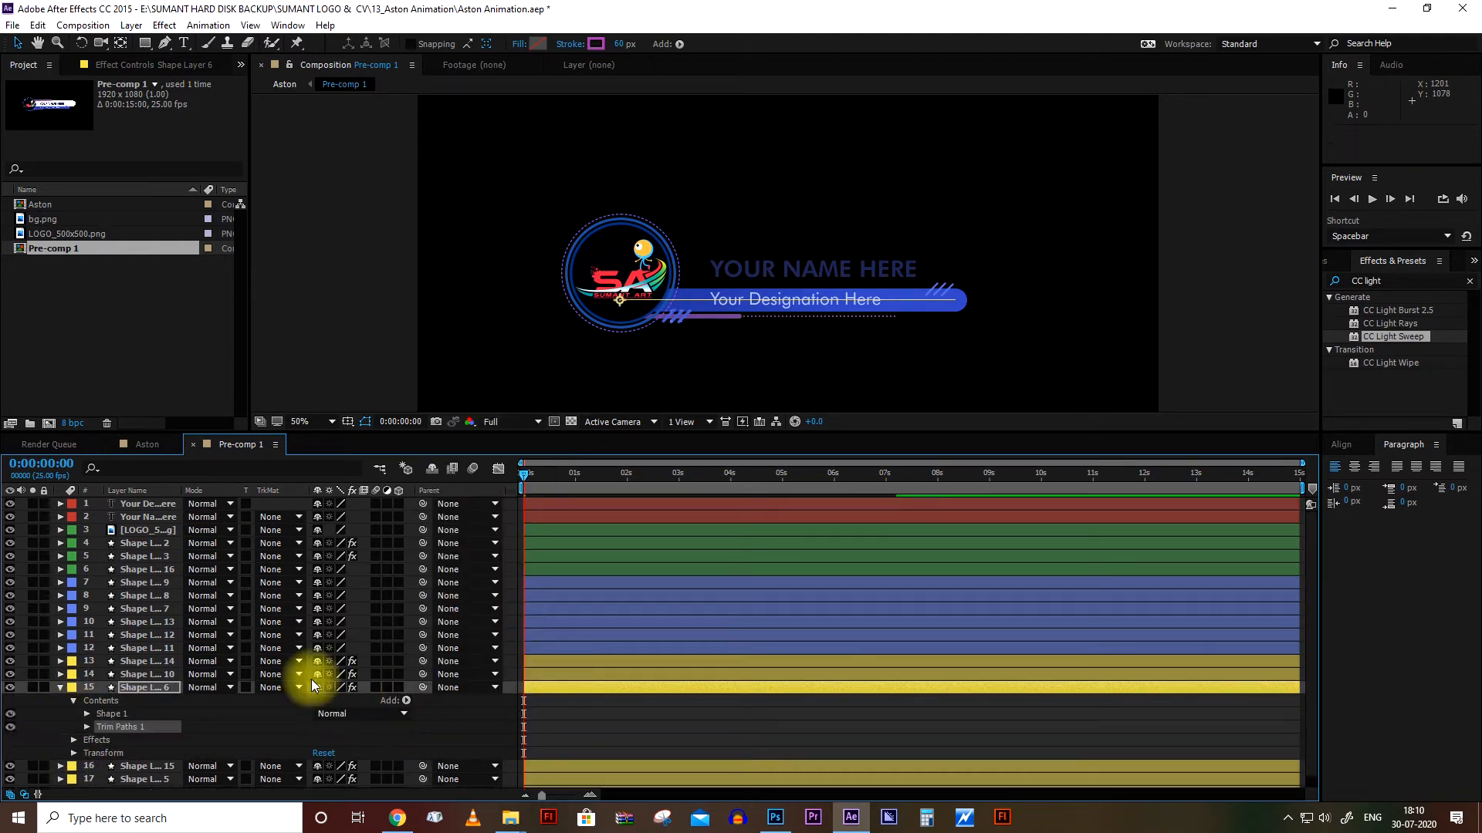
left_click(86, 727)
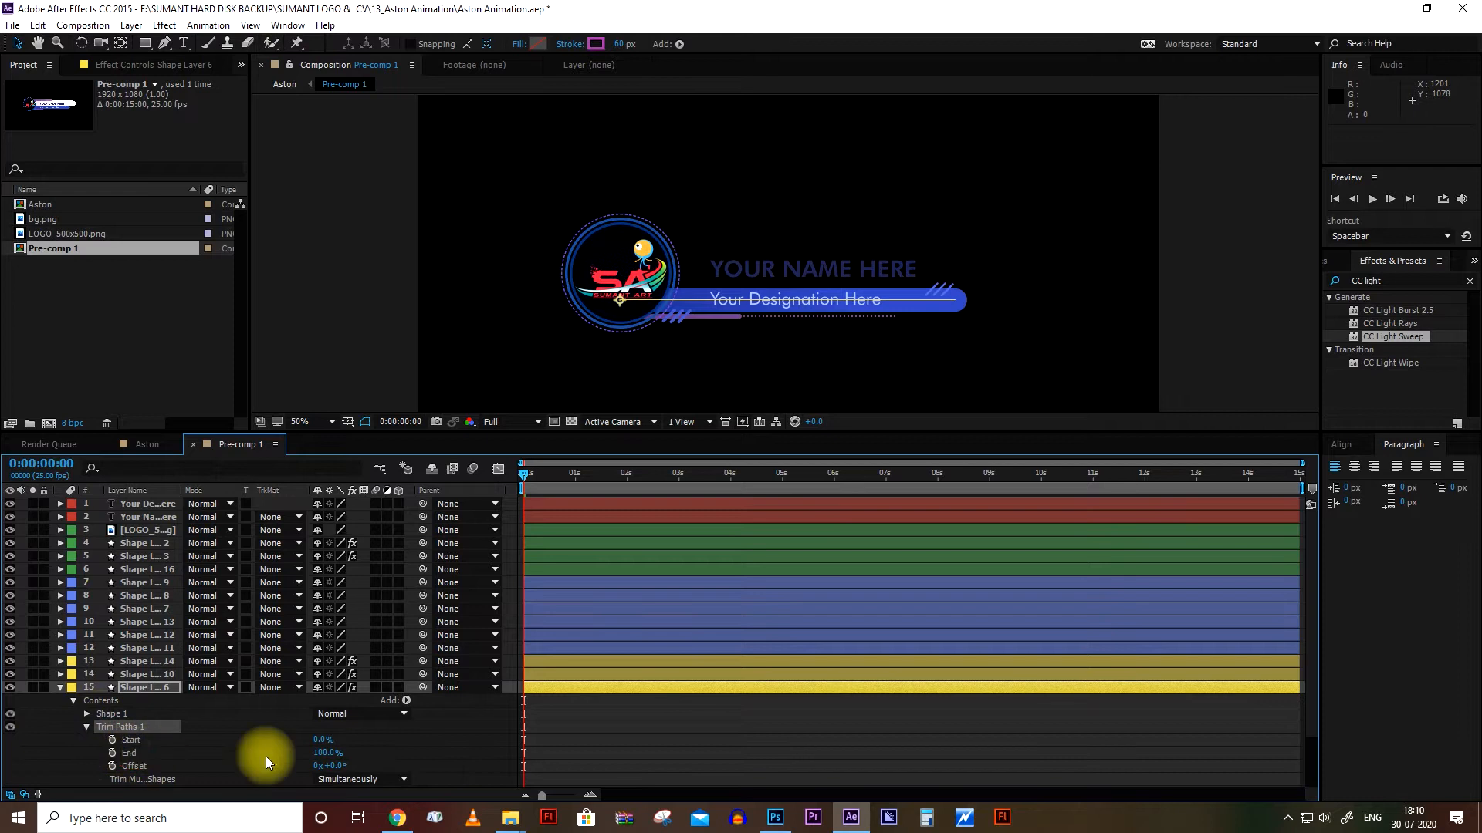
- Keyframe Shape Layer 6's Trim Paths End at 0% at 0 seconds and 100% at 1 second
left_click_drag(328, 761, 90, 764)
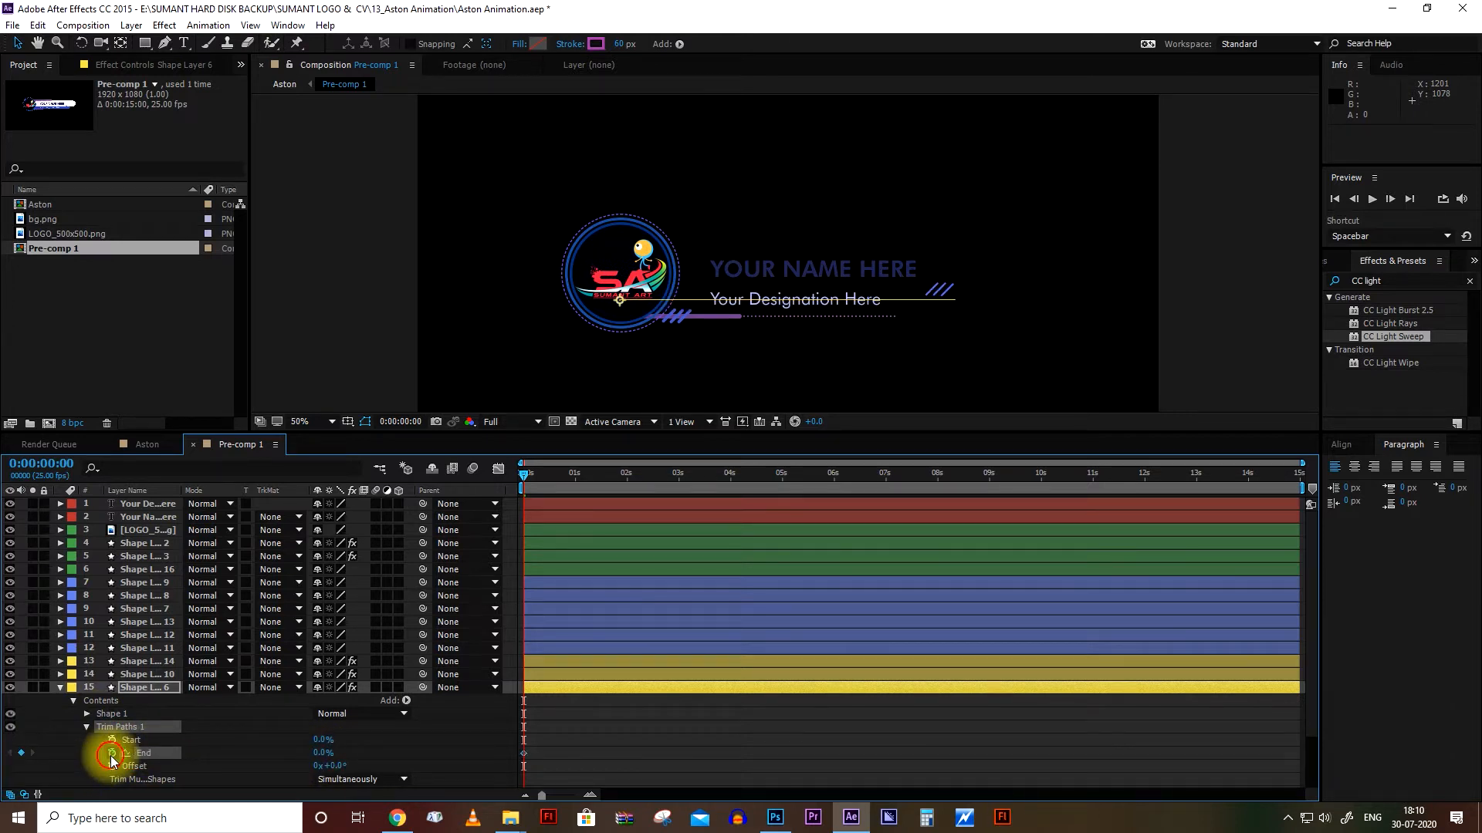
left_click_drag(523, 475, 576, 483)
left_click_drag(326, 752, 503, 744)
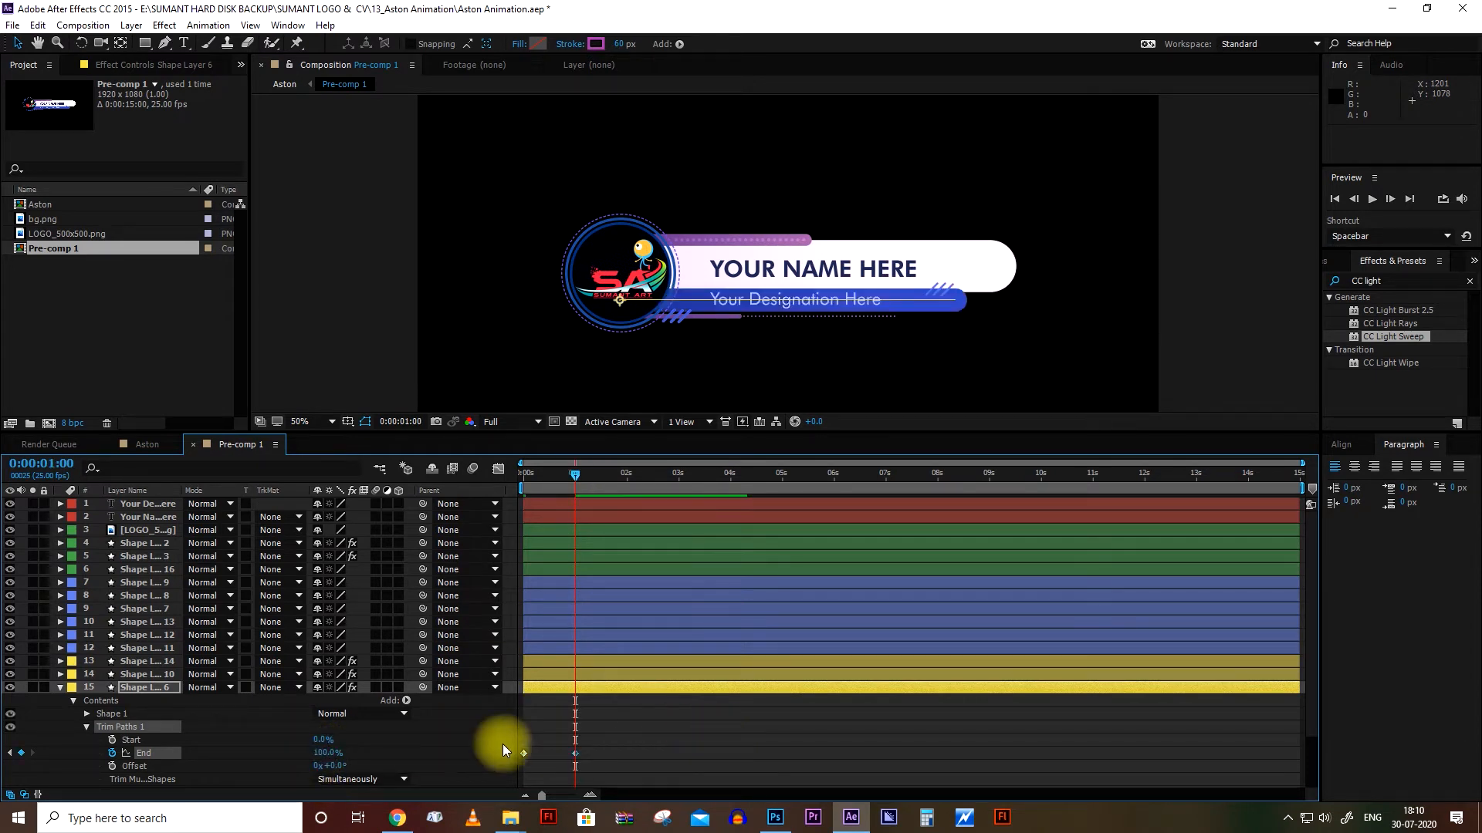
- Apply Easy Ease to both End keyframes of Shape Layer 6 and collapse the layer
right_click(576, 753)
mouse_move(647, 742)
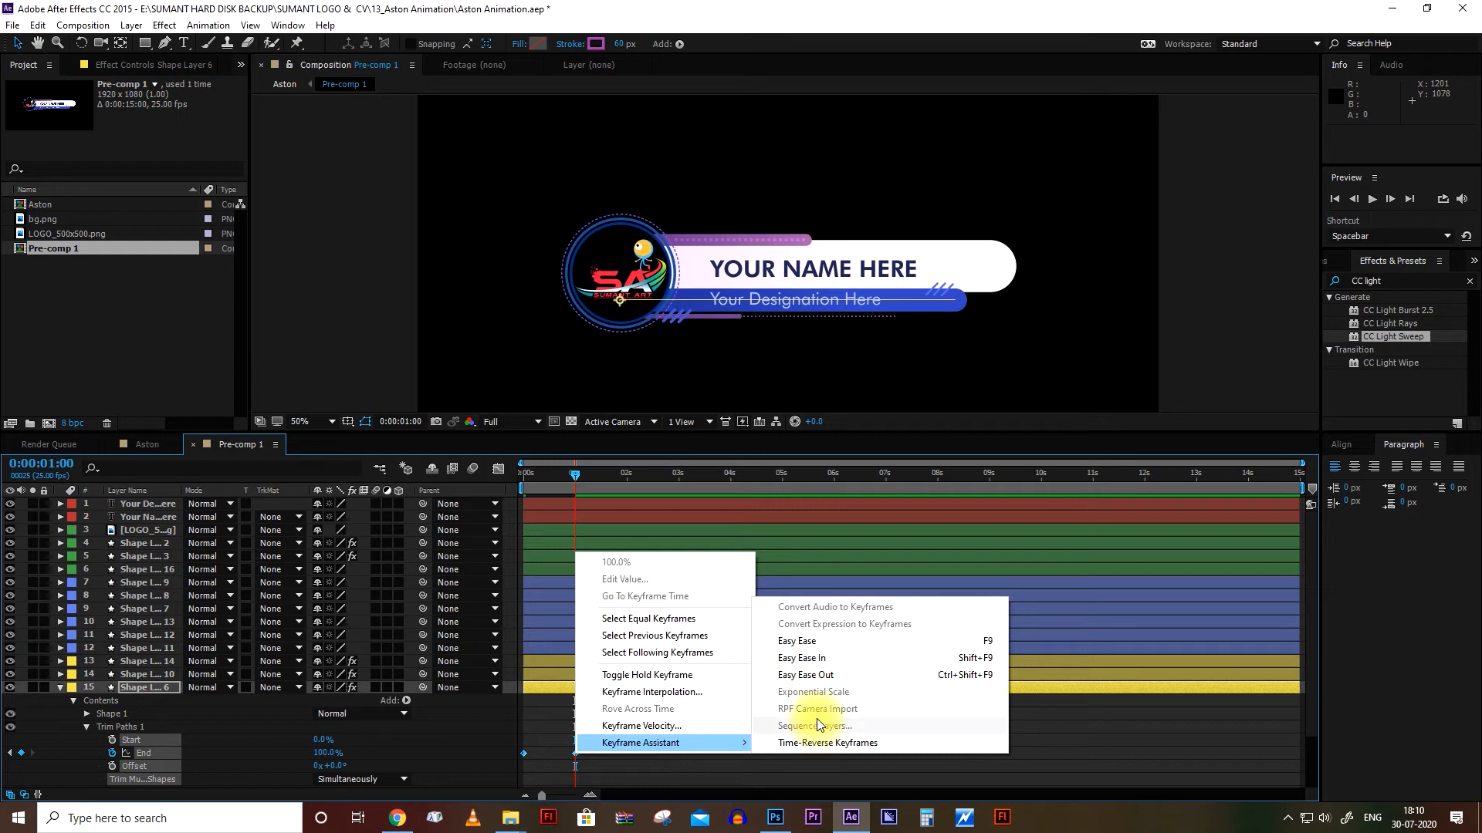
left_click(806, 642)
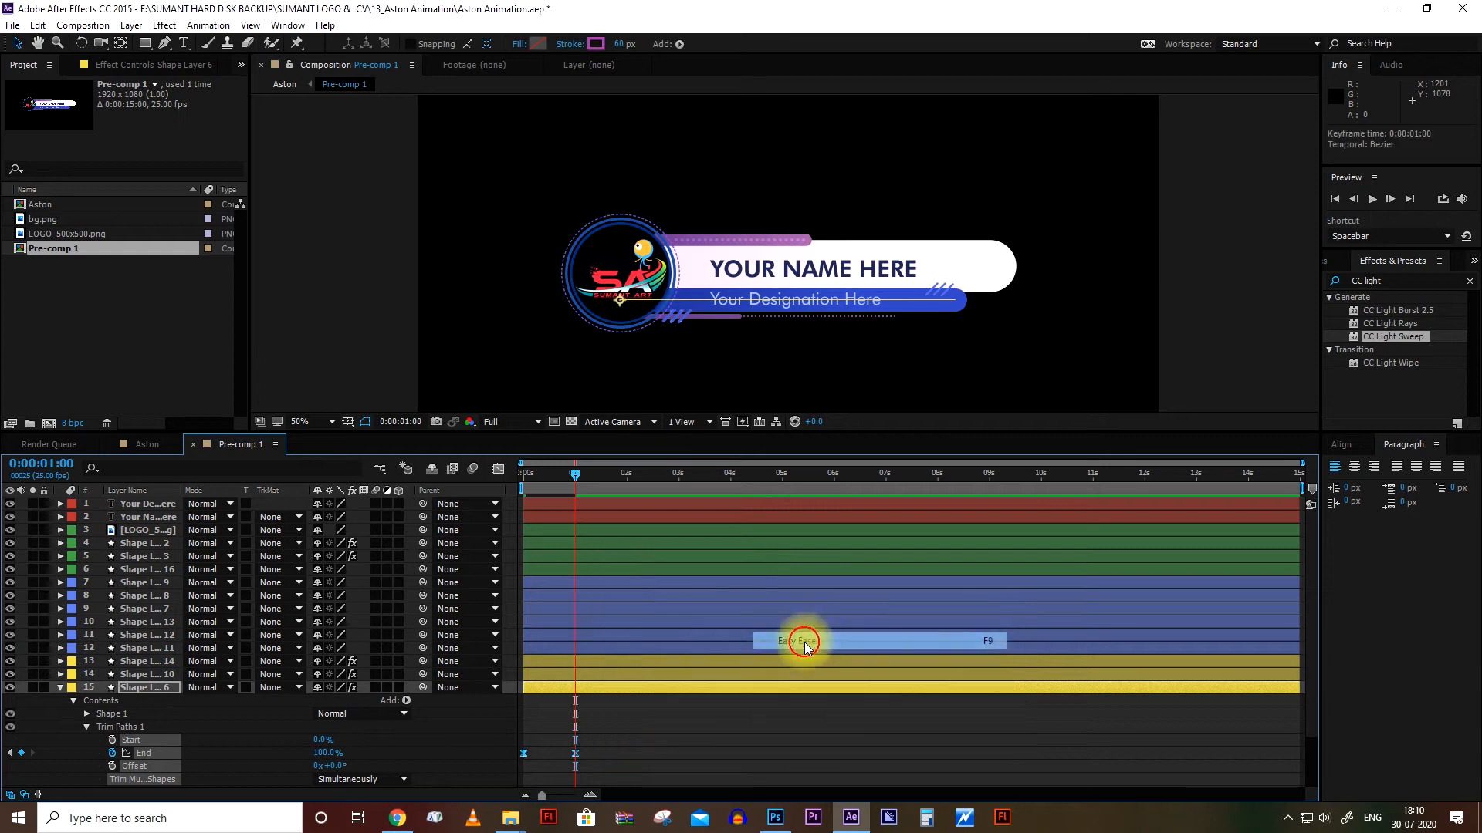
left_click(60, 687)
- Add Trim Paths to Shape Layer 10 and expand its trim properties
left_click(151, 674)
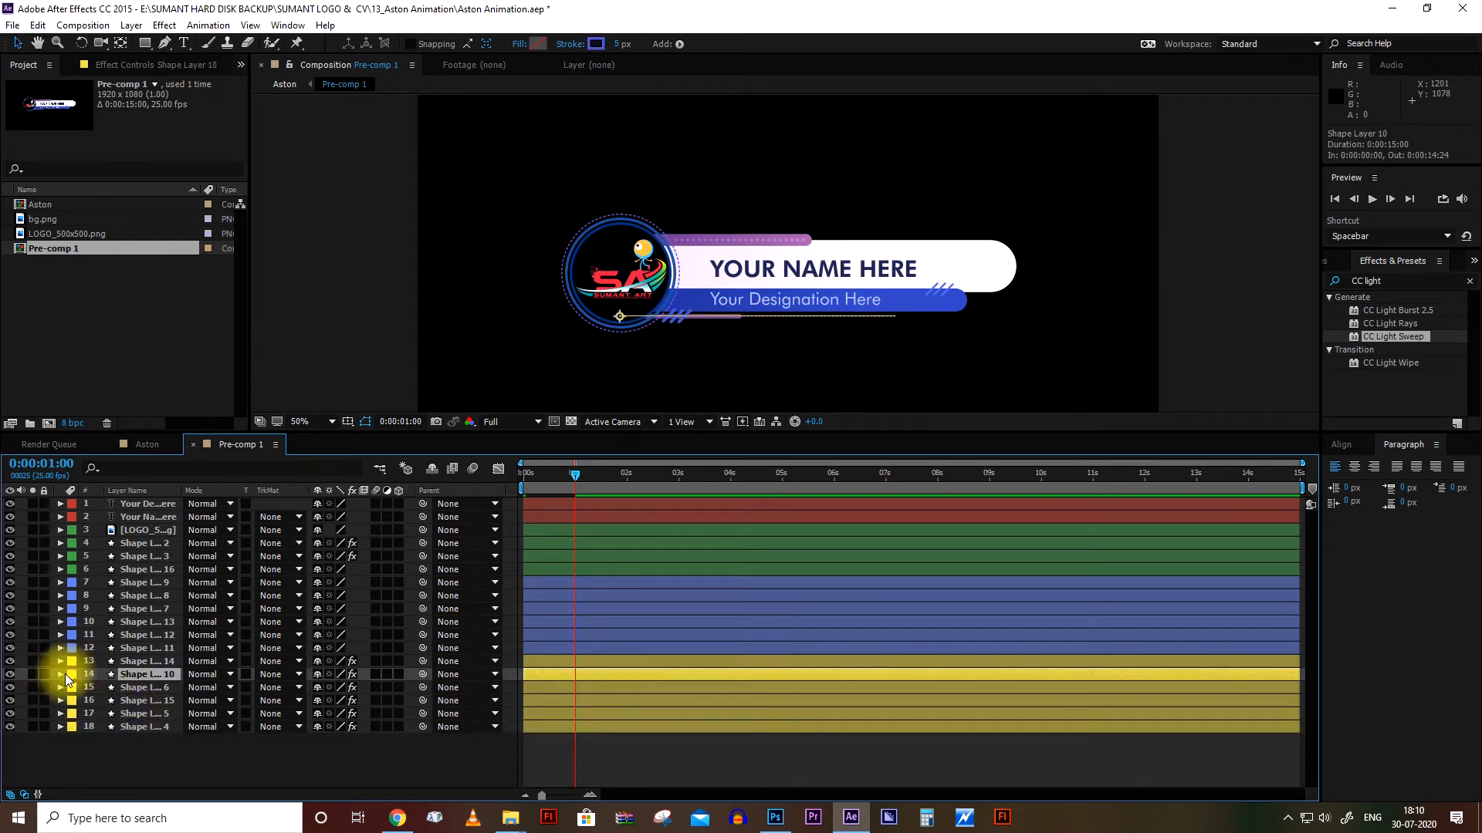
left_click(60, 674)
left_click(407, 687)
left_click(463, 624)
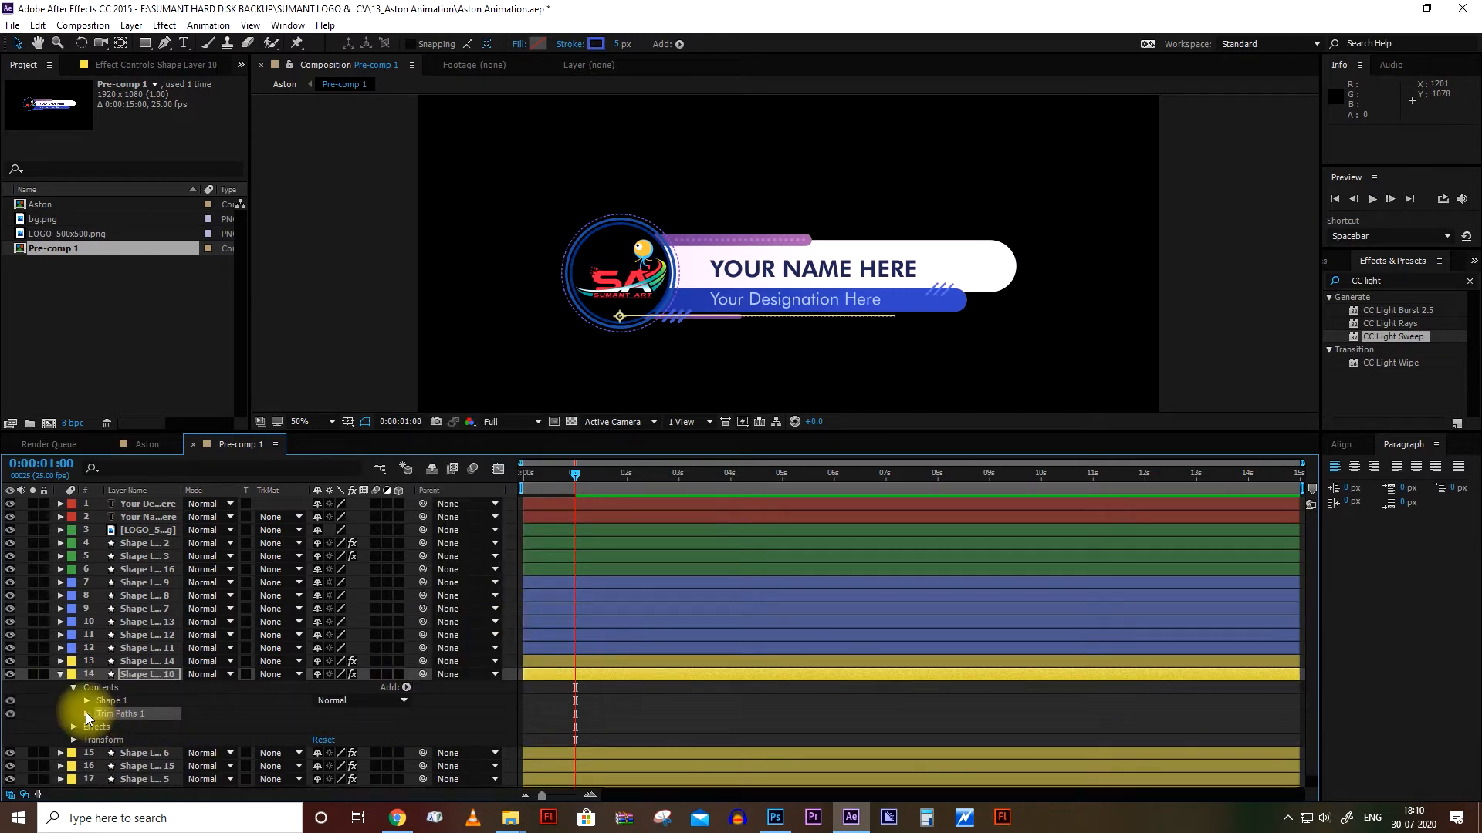
left_click(86, 714)
- Keyframe Shape Layer 10's Trim Paths End at 100% at 1 second and 0% at 0 seconds
left_click(112, 739)
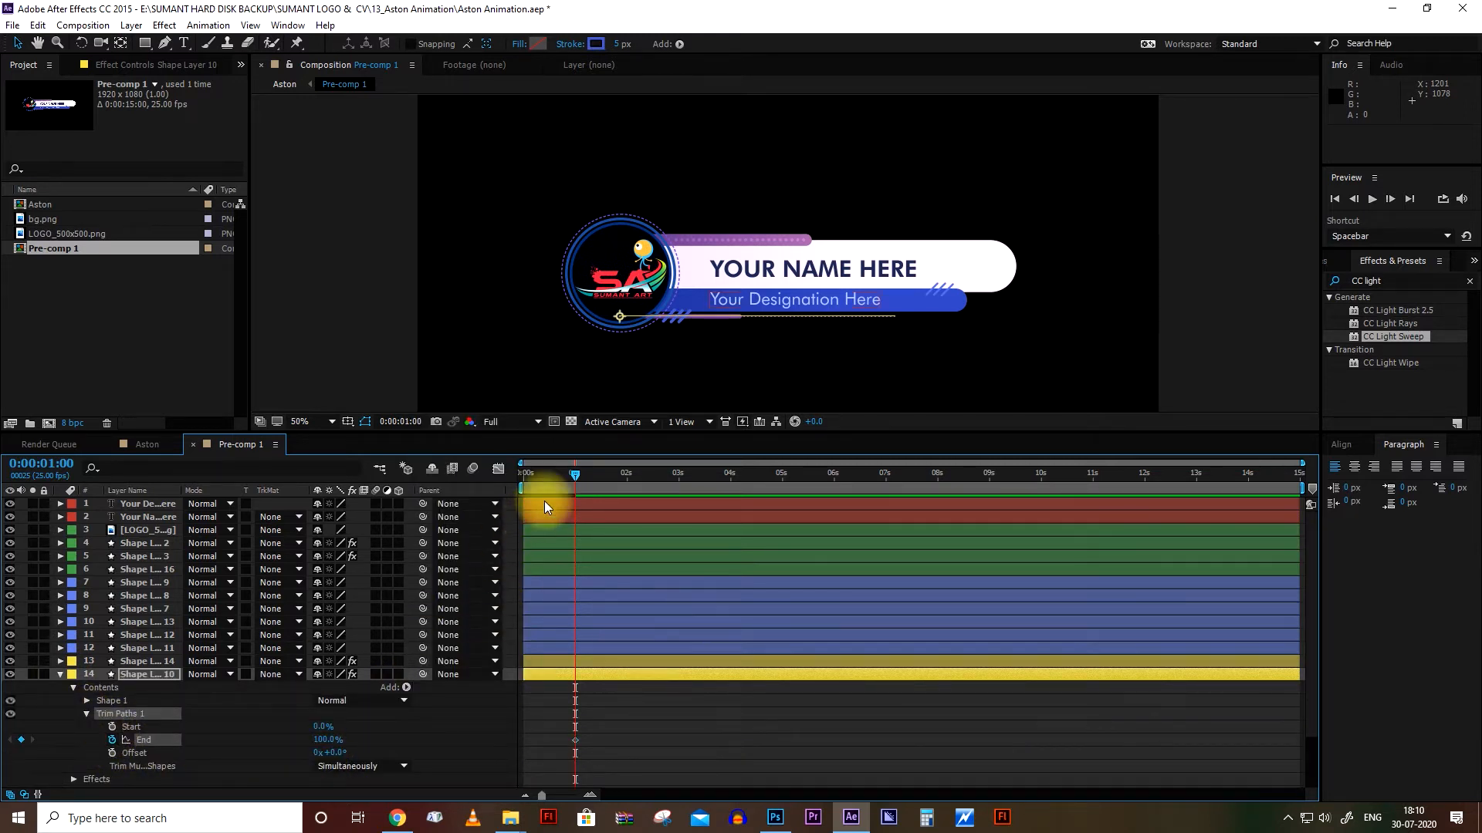
left_click_drag(572, 479, 443, 494)
left_click_drag(320, 739, 178, 750)
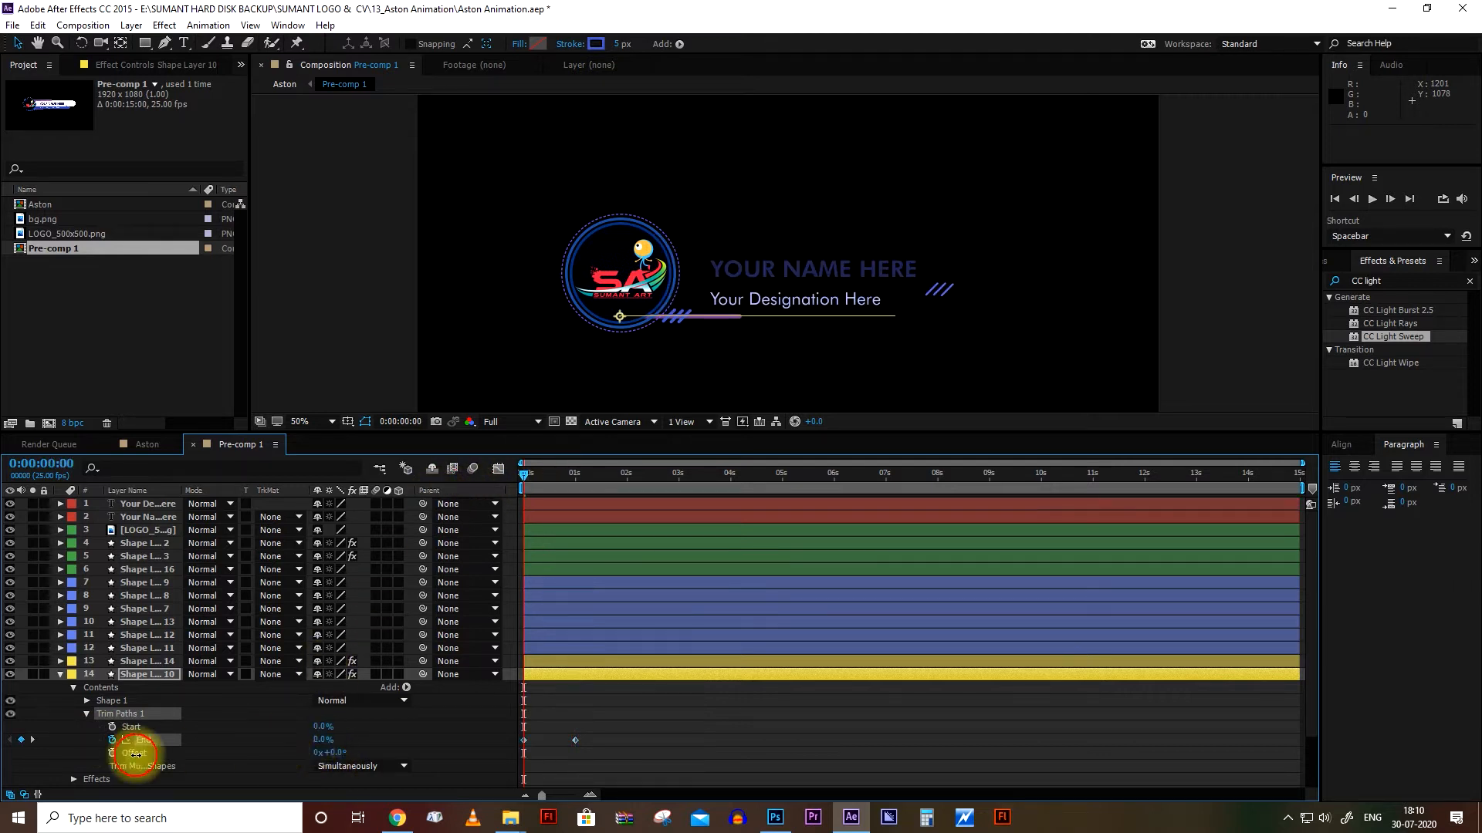
- Apply Easy Ease to both End keyframes of Shape Layer 10 and collapse the layer
right_click(574, 742)
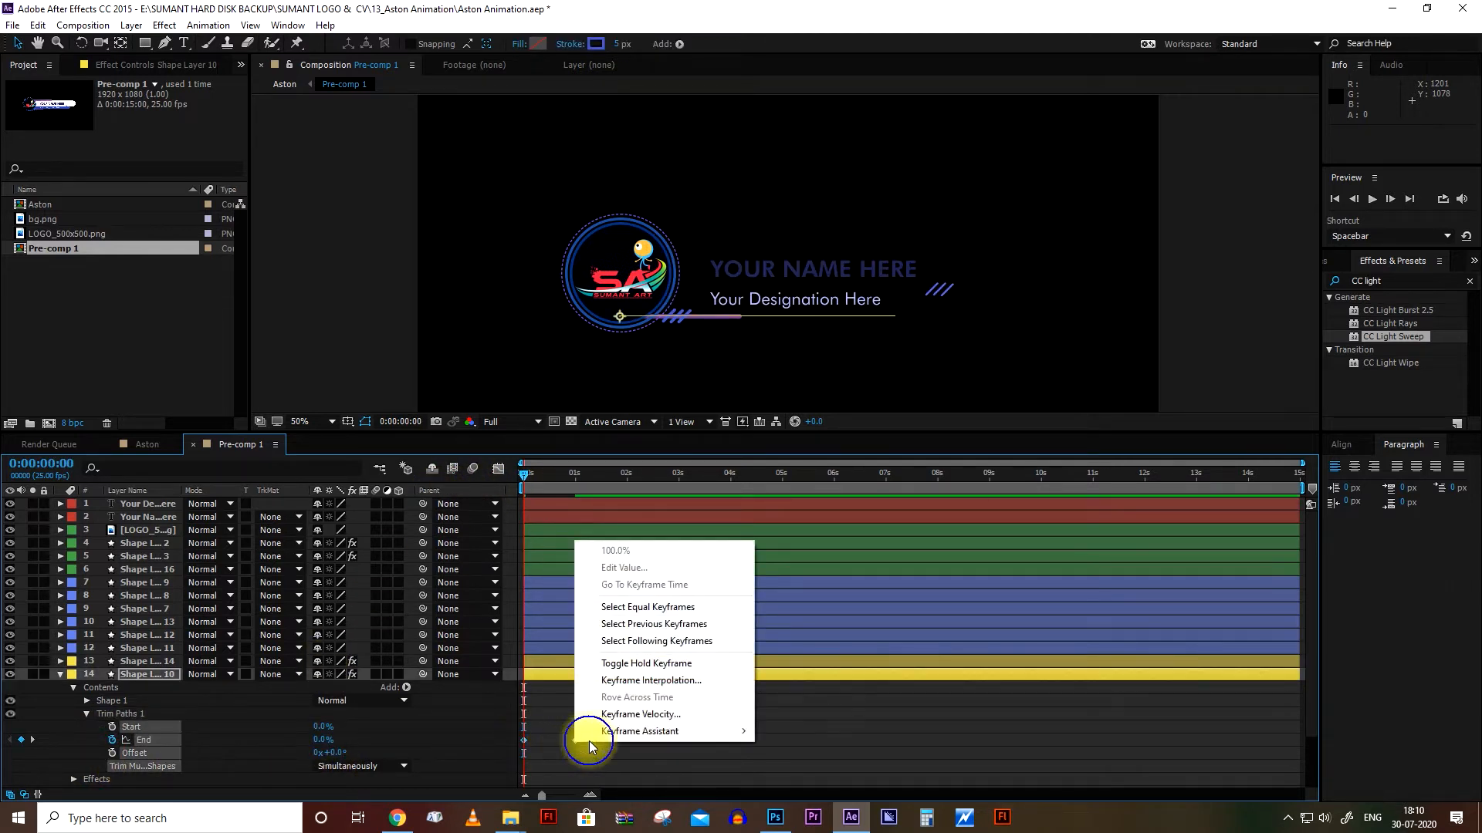
mouse_move(726, 737)
left_click(811, 630)
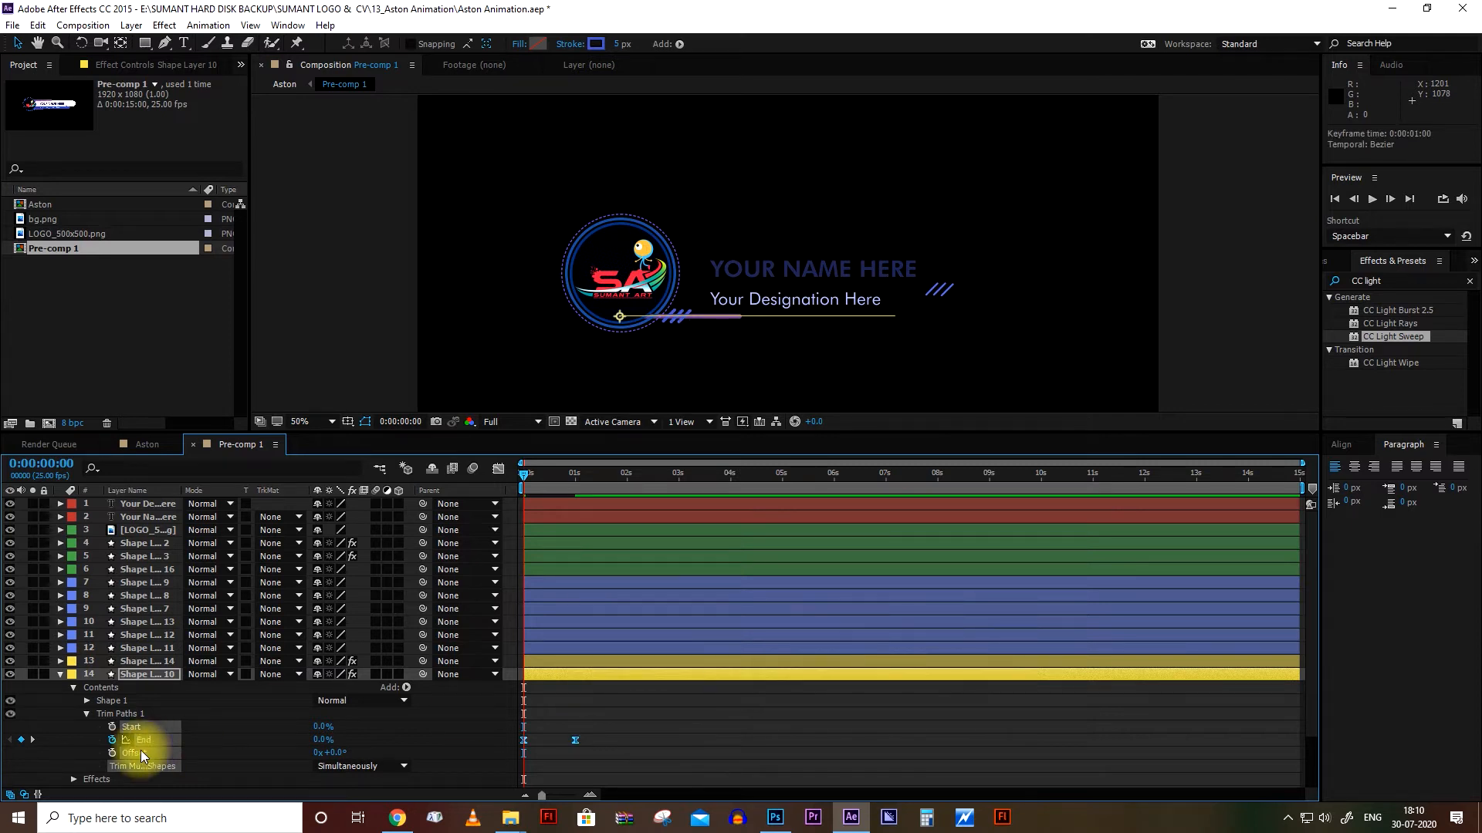
left_click(59, 675)
- Add Trim Paths to Shape Layer 14 and expand its trim properties
left_click(532, 661)
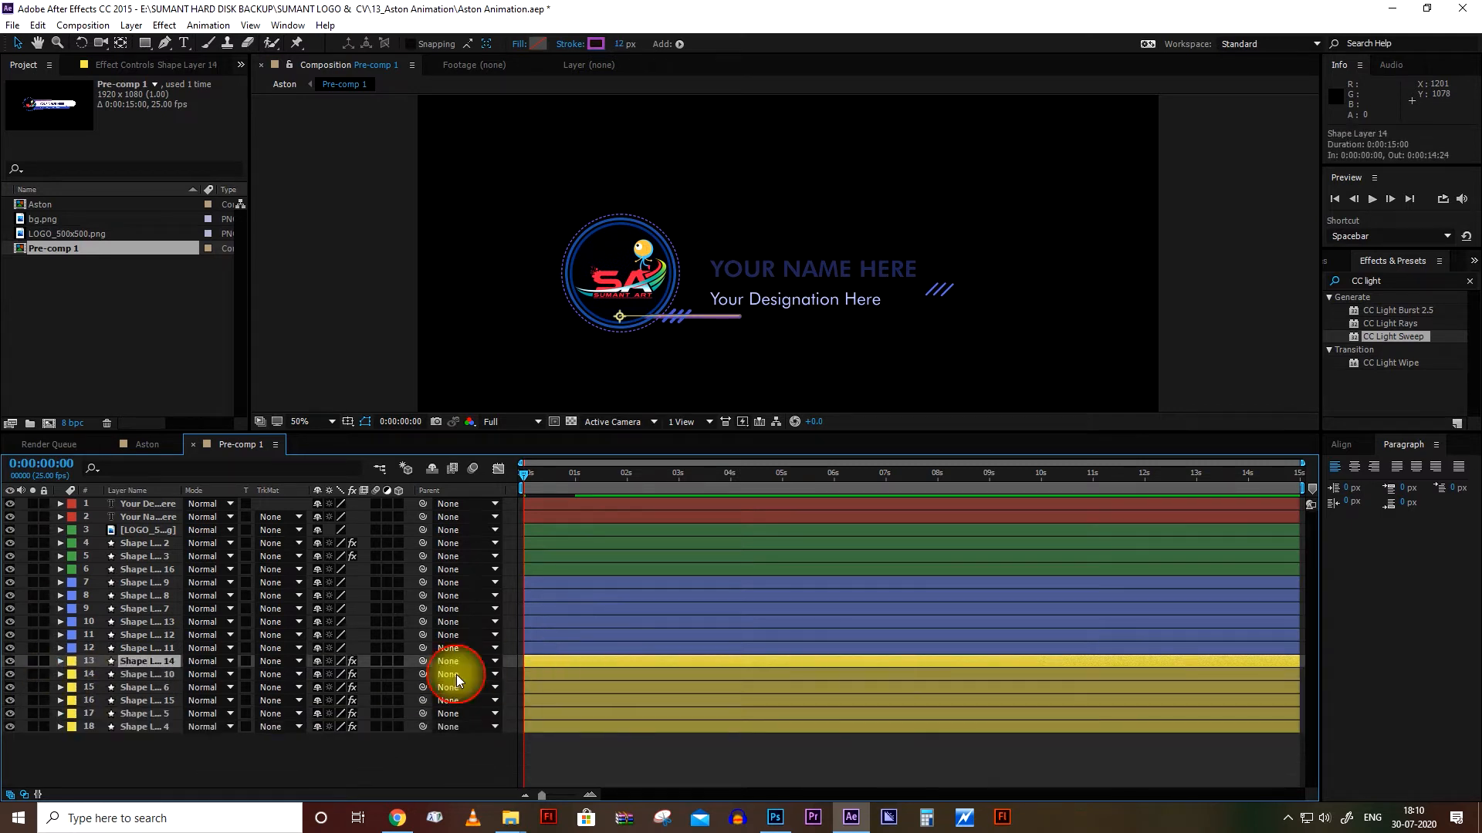
left_click(61, 662)
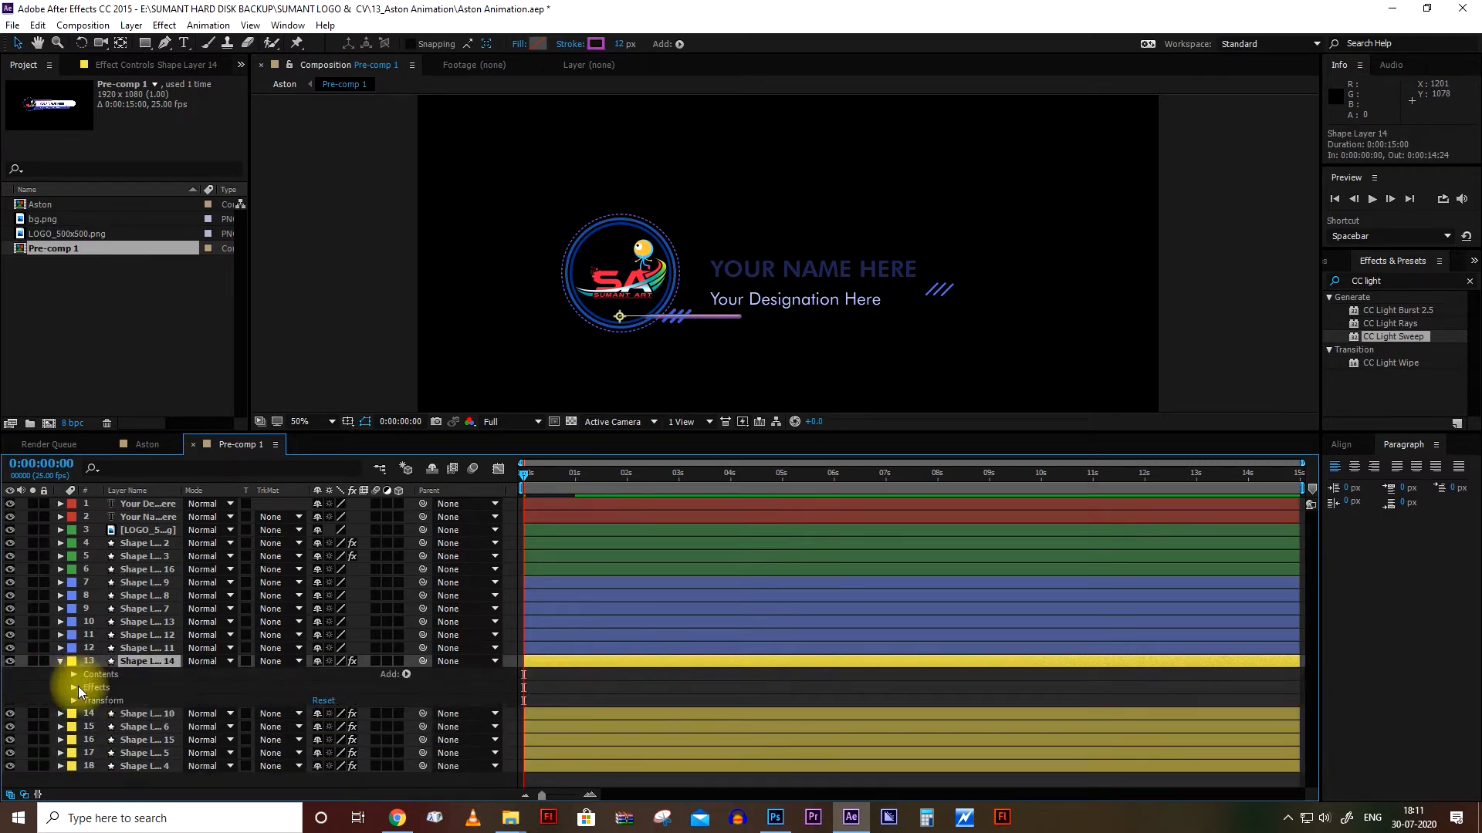
left_click(404, 675)
left_click(462, 607)
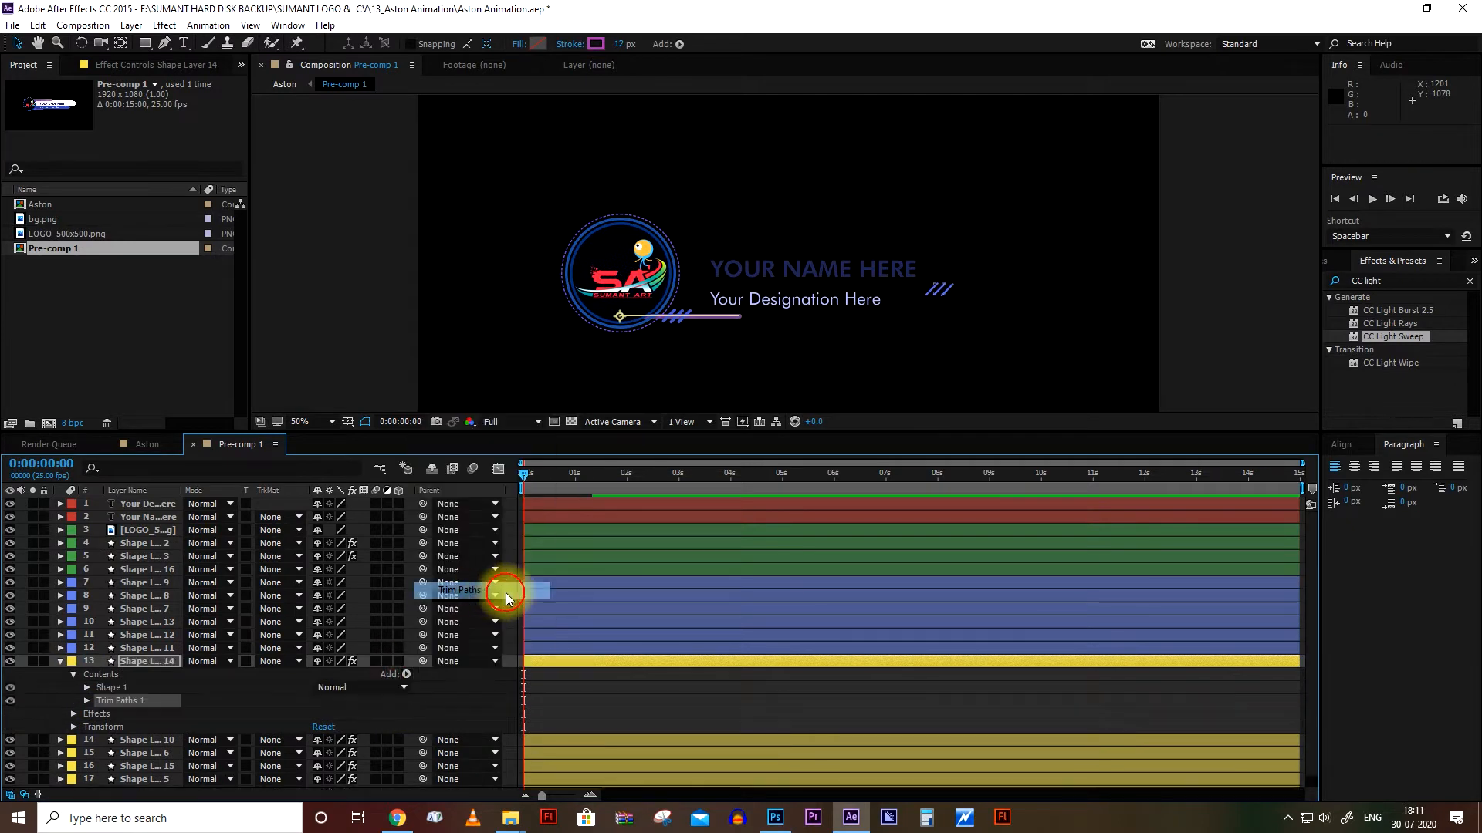
left_click(87, 700)
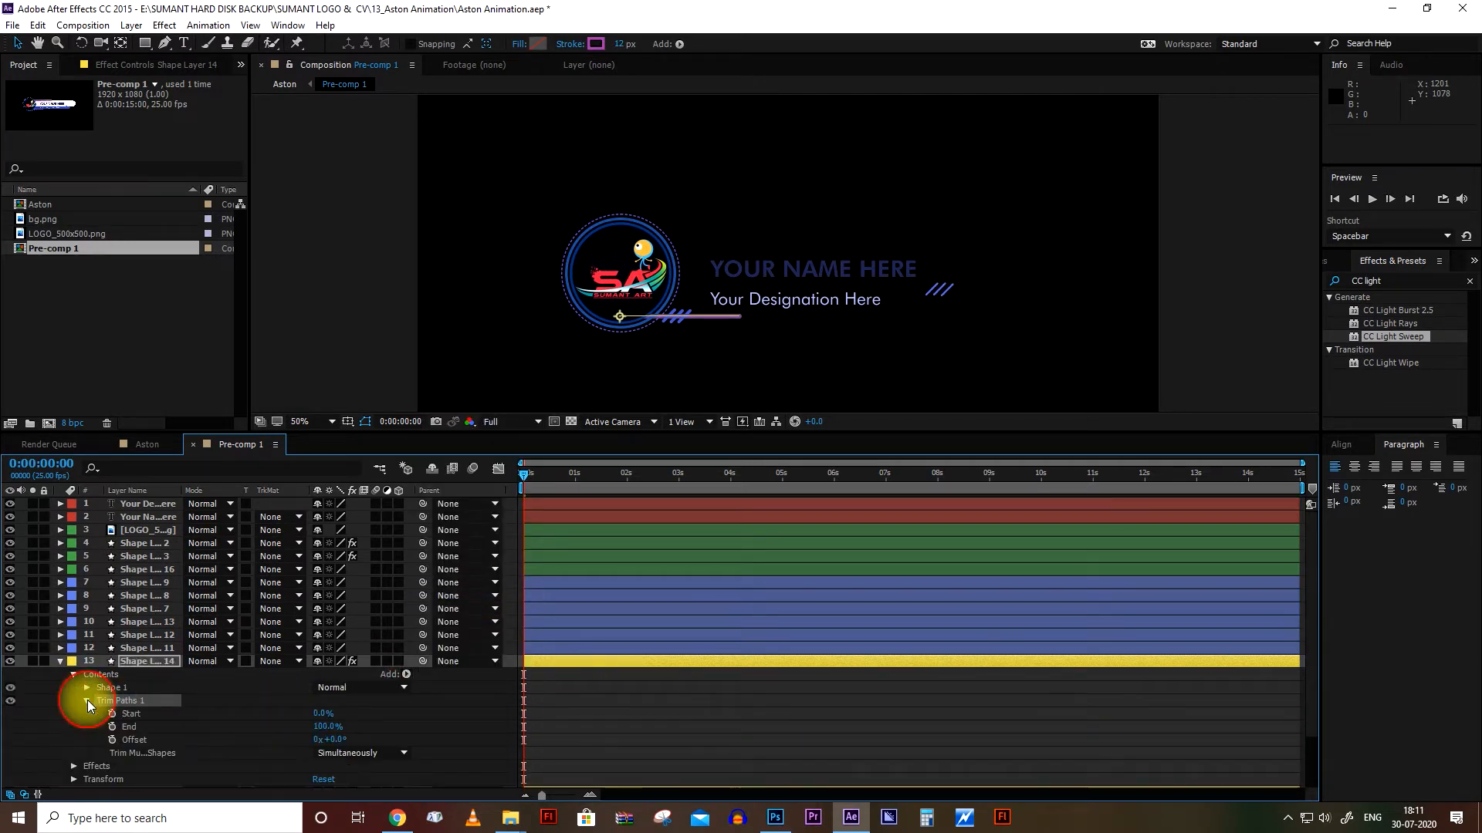
- Keyframe Shape Layer 14's Trim Paths End at 0% at 0 seconds and 100% at 1 second
left_click_drag(331, 728, 149, 744)
left_click_drag(524, 479, 577, 480)
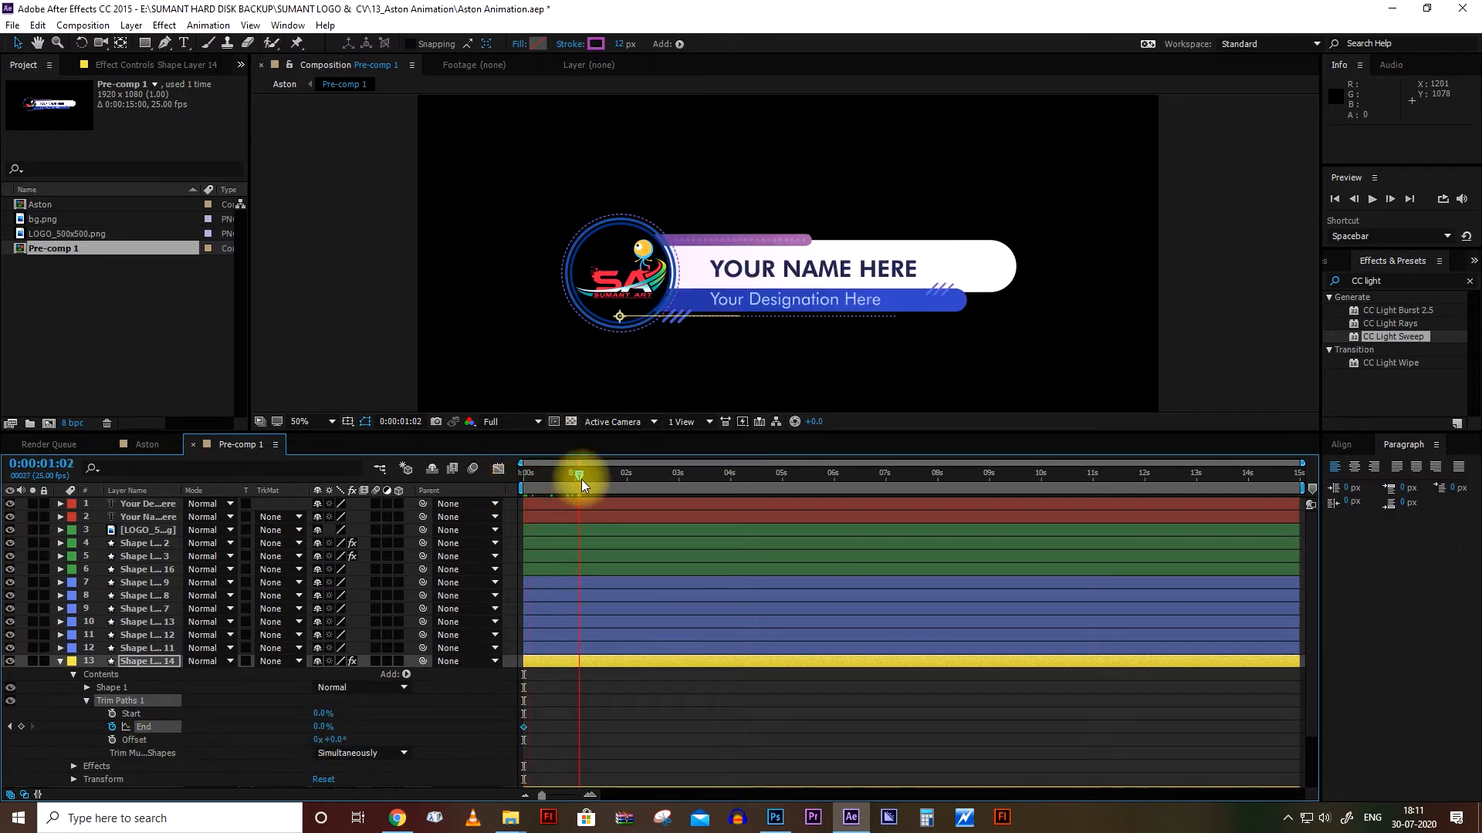
left_click_drag(323, 727, 321, 729)
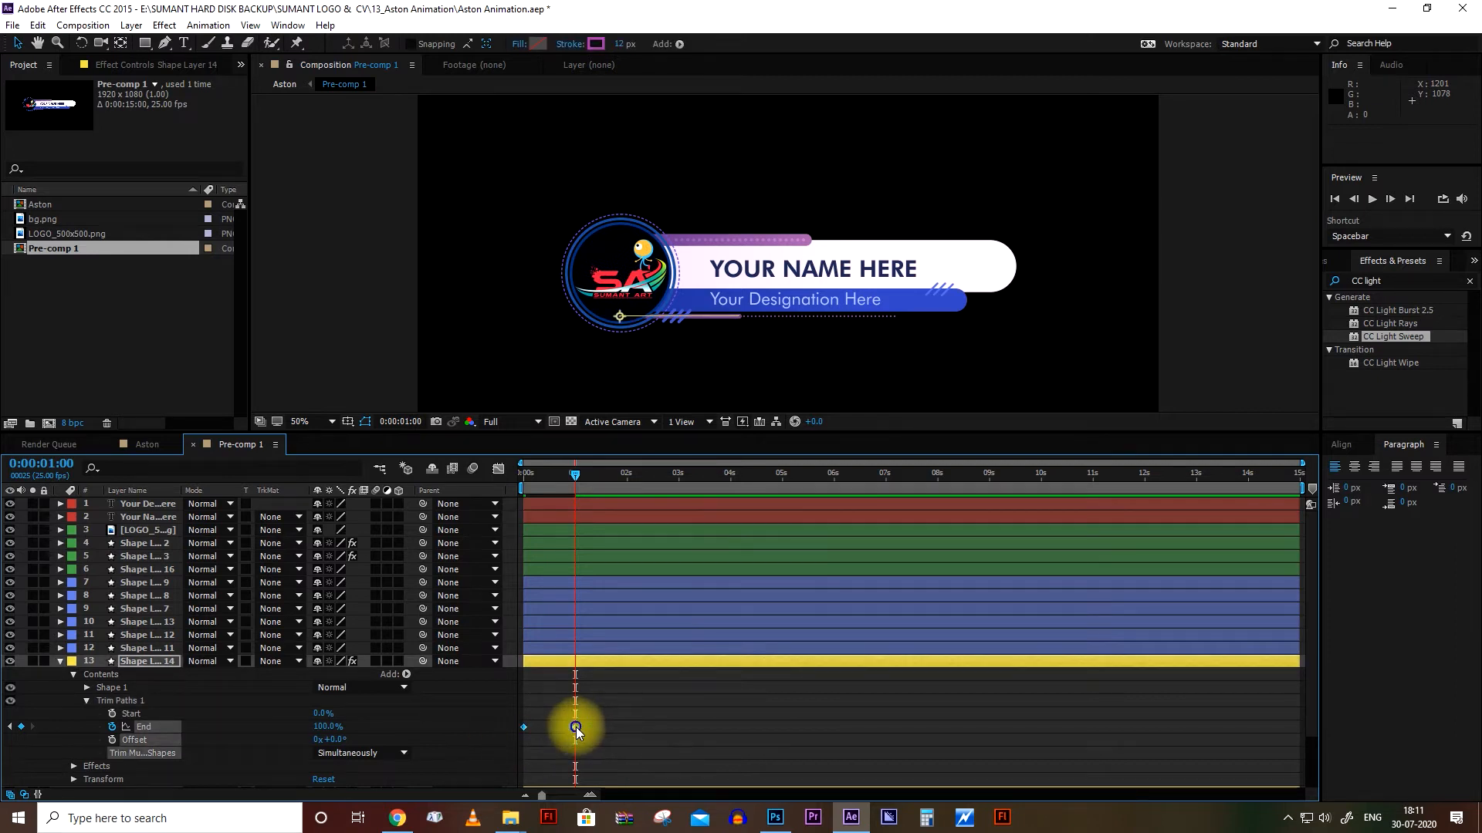
- Apply Easy Ease to both End keyframes of Shape Layer 14 and collapse the layer
right_click(576, 727)
mouse_move(653, 716)
left_click(799, 614)
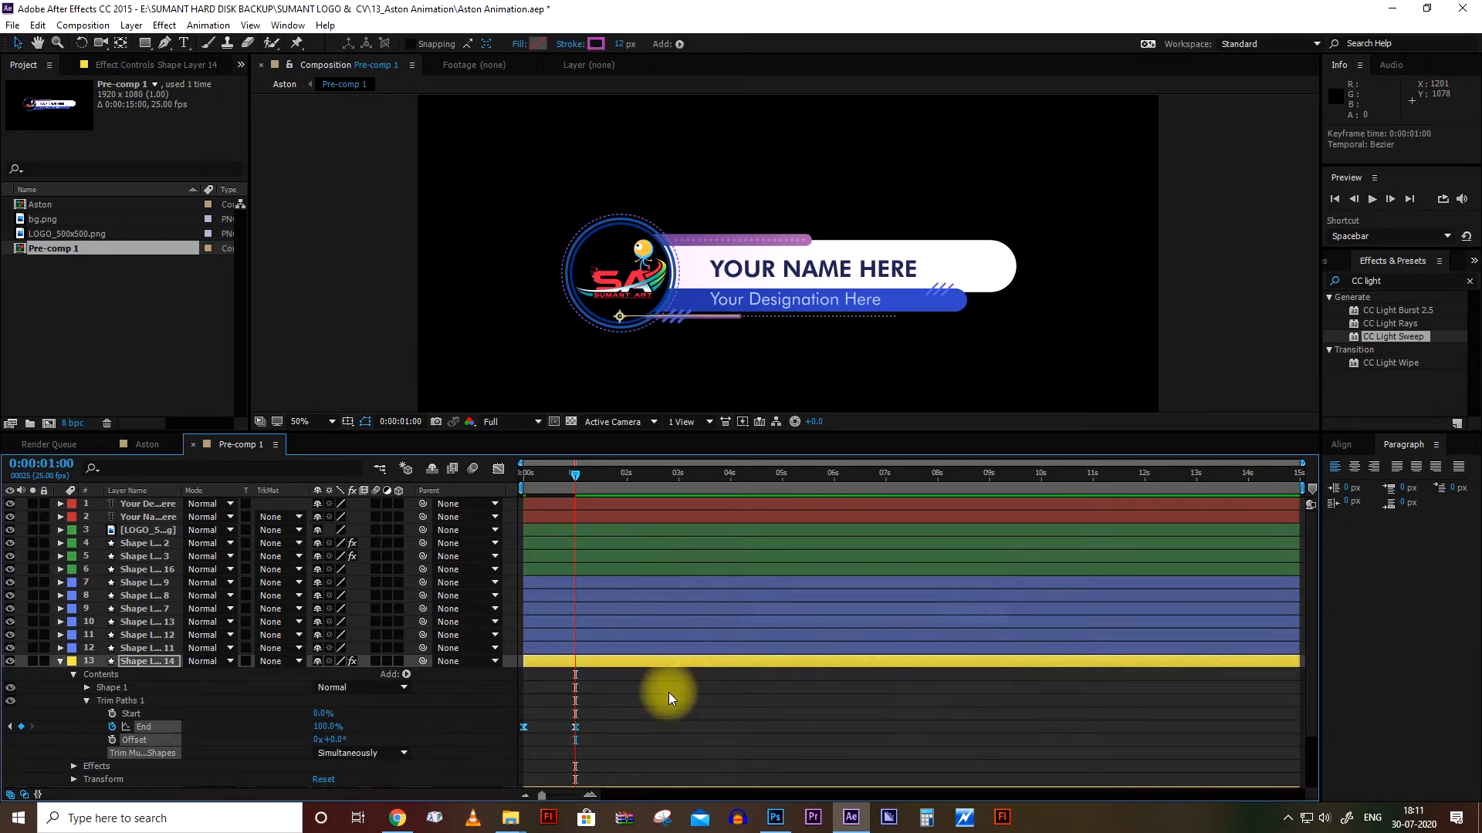
left_click(60, 660)
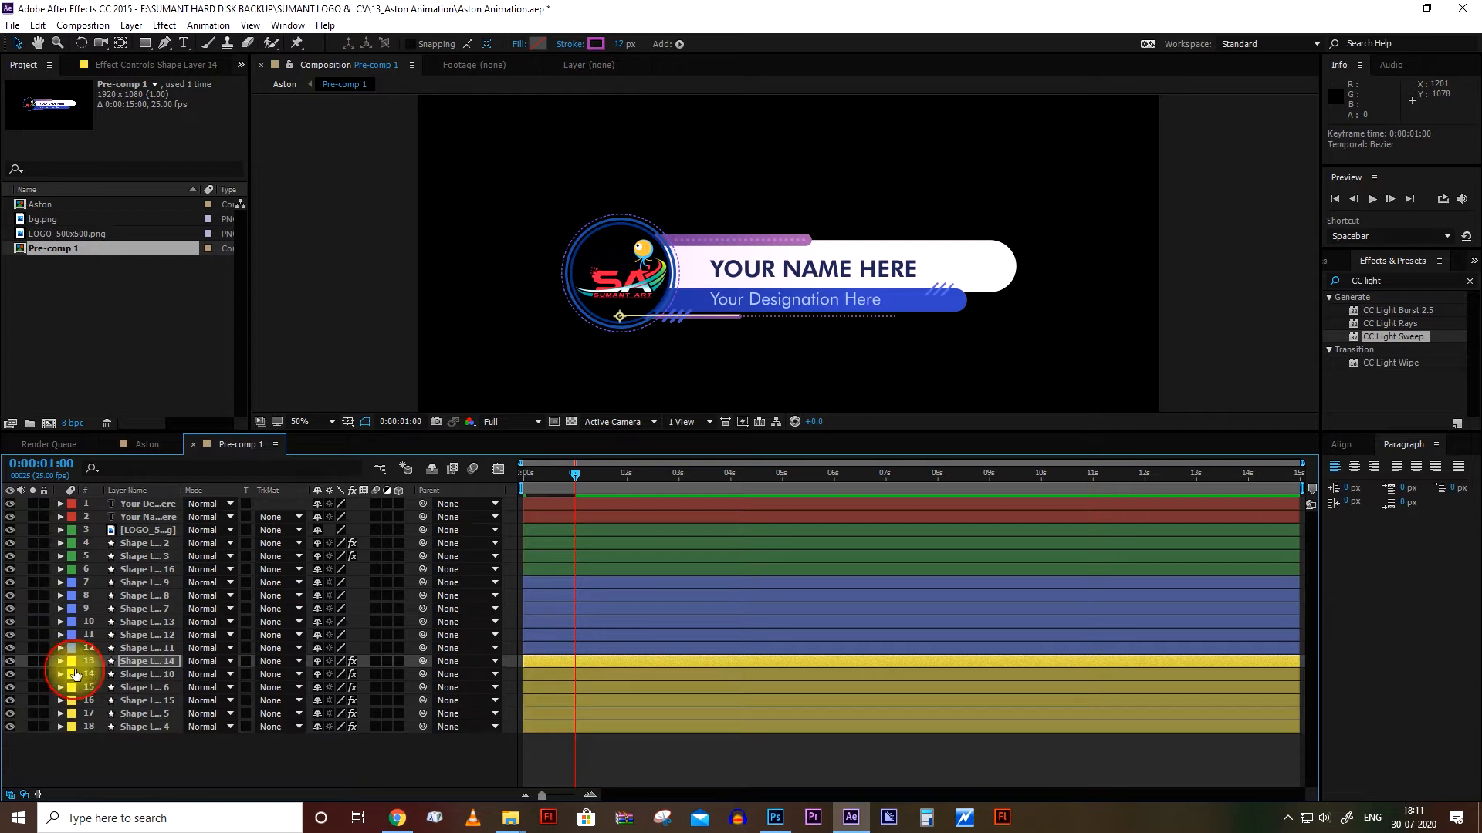
- Reveal Scale on the six blue-labelled slash layers, Shape Layers 9, 8, 7, 13, 12 and 11, and keyframe it at 100% at 1 second
left_click(575, 647)
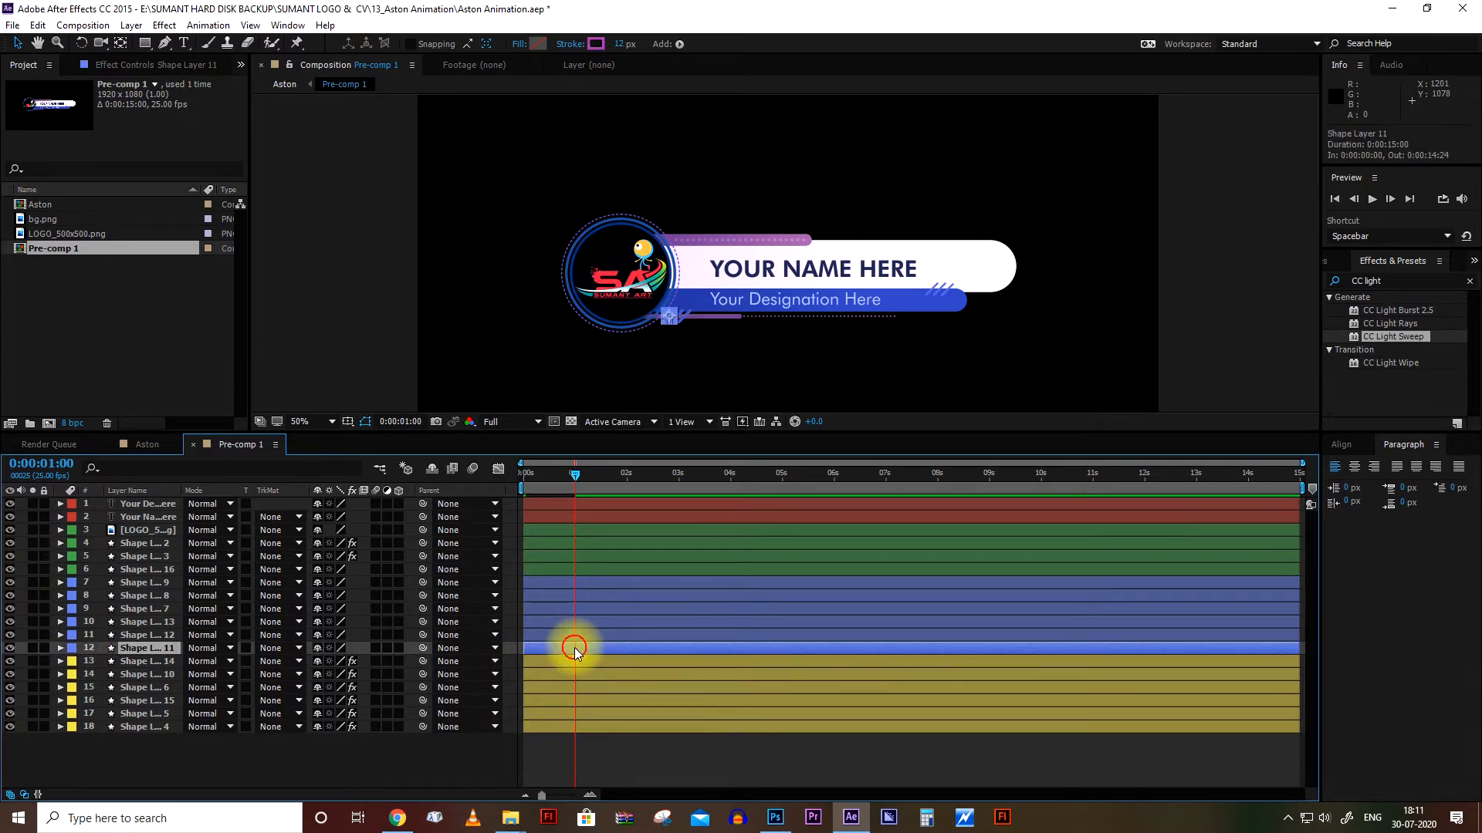
left_click(573, 584, "shift")
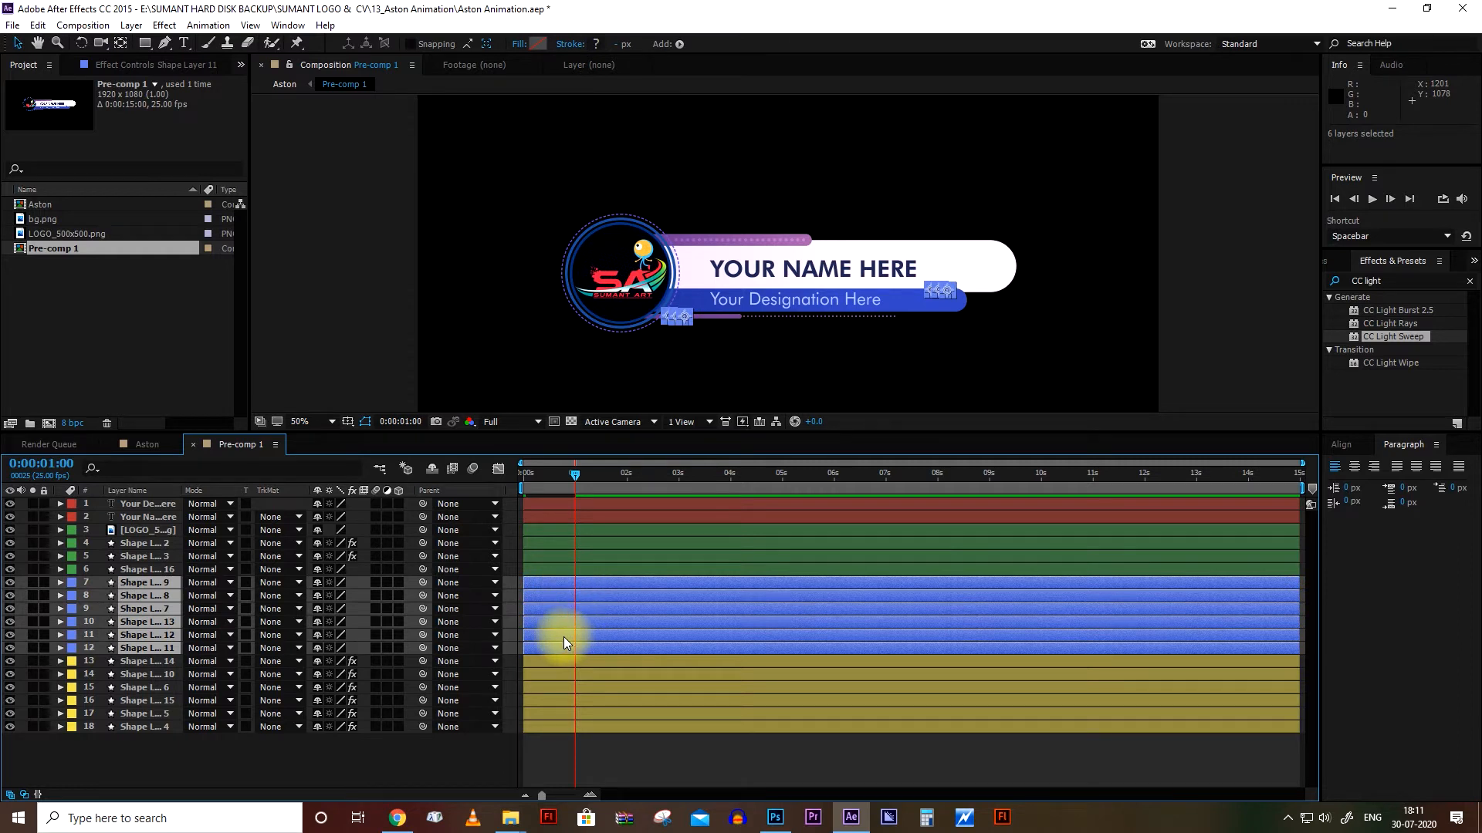
key("s")
left_click(99, 596)
left_click_drag(575, 474, 549, 470)
key("F2")
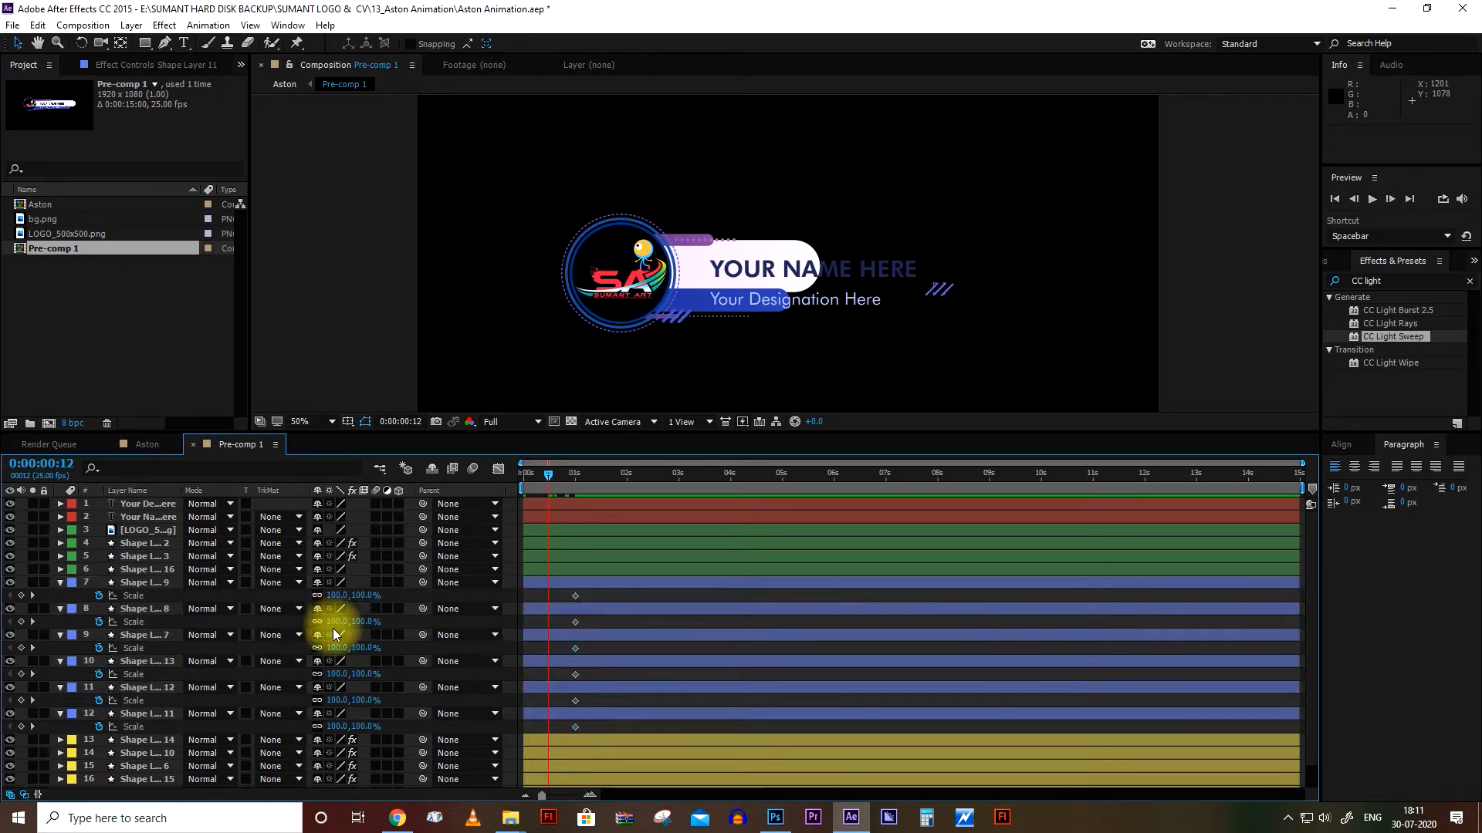
- Add Scale keyframes of 100% at 0 seconds on all six slash layers
left_click_drag(551, 477, 486, 482)
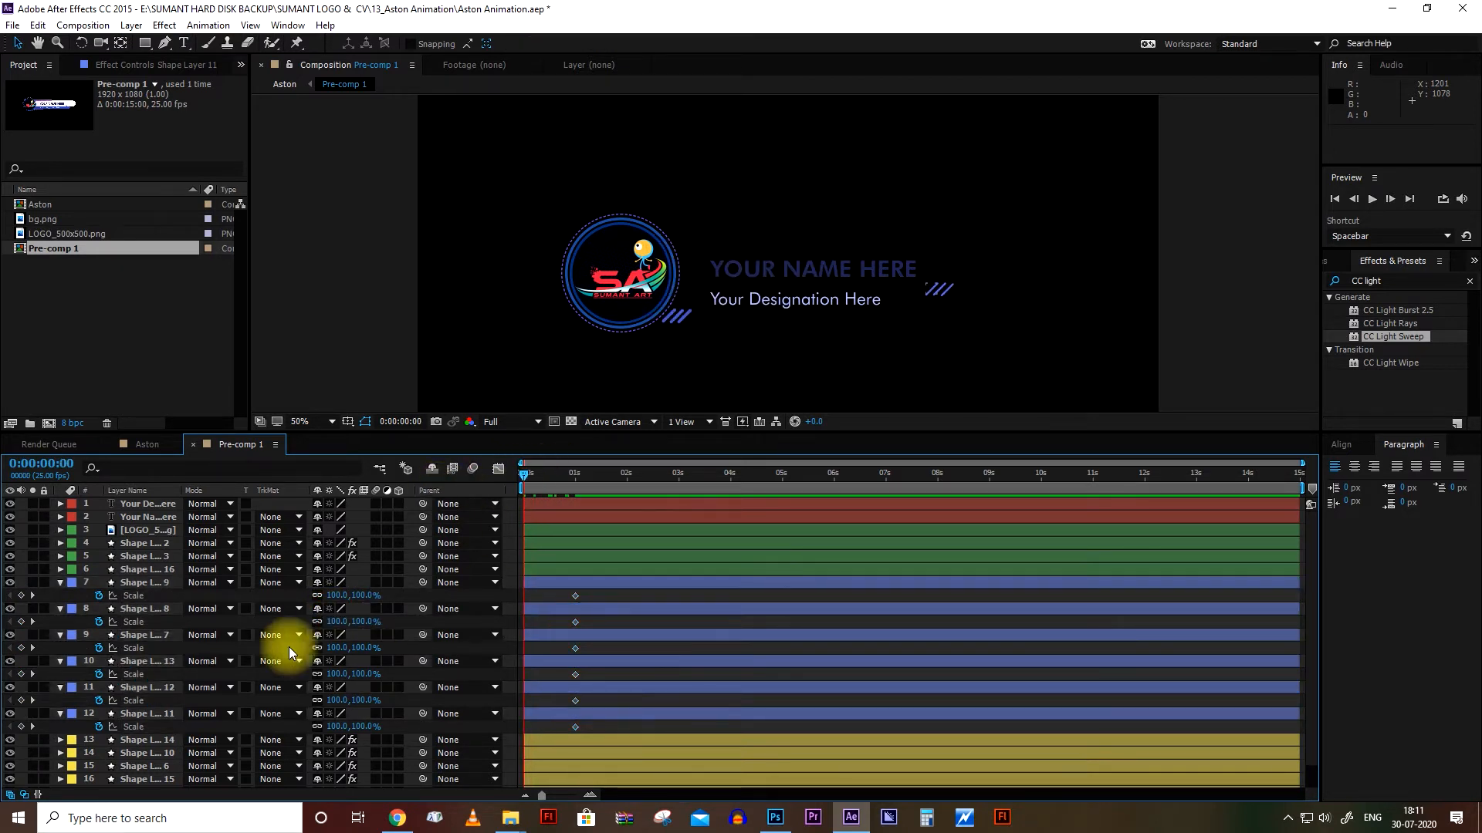
left_click_drag(557, 601, 562, 714)
left_click(21, 595)
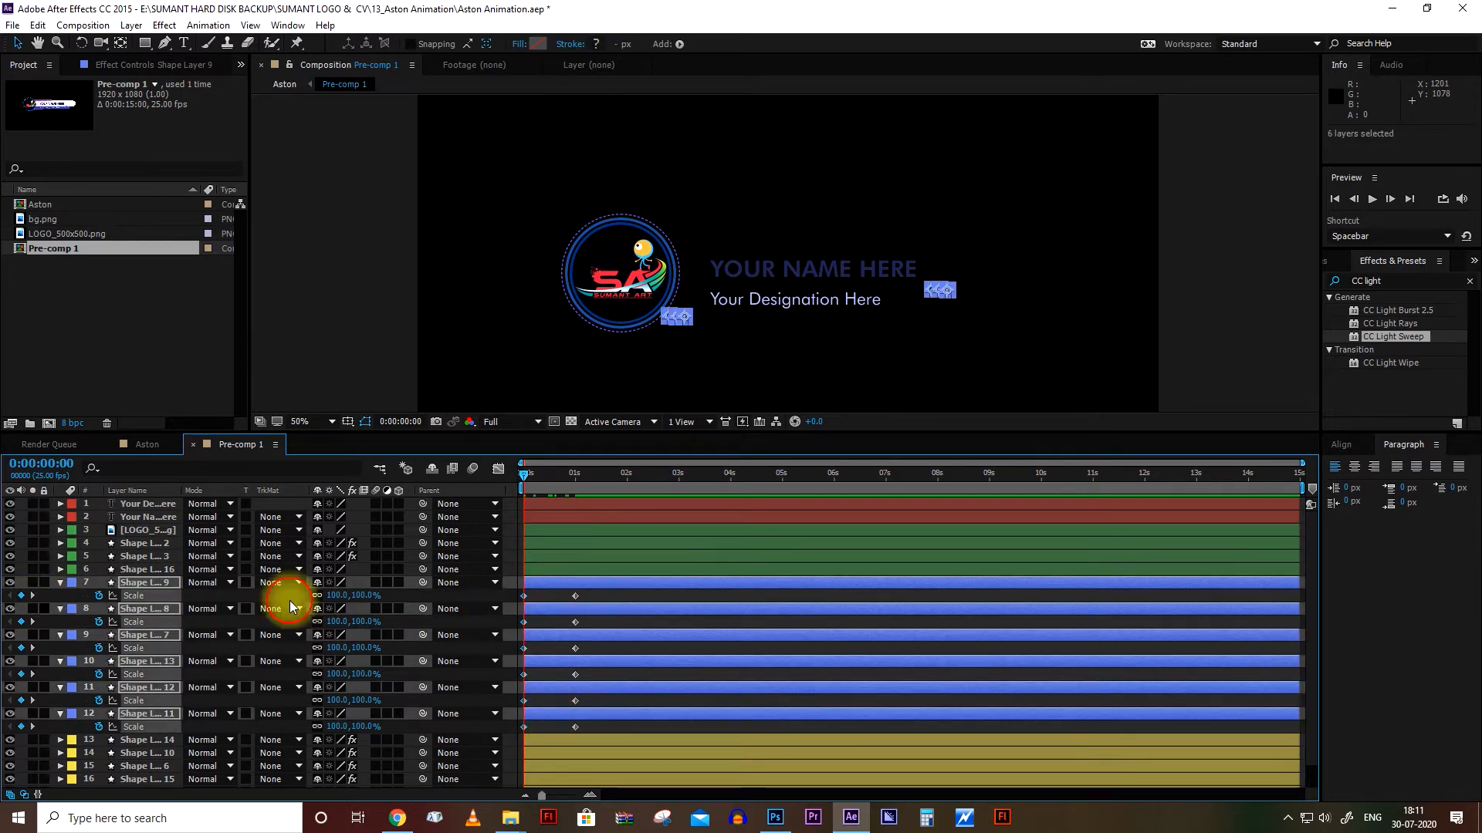
- Set the Scale of all six slash layers to 110% at frame 12
left_click(548, 473)
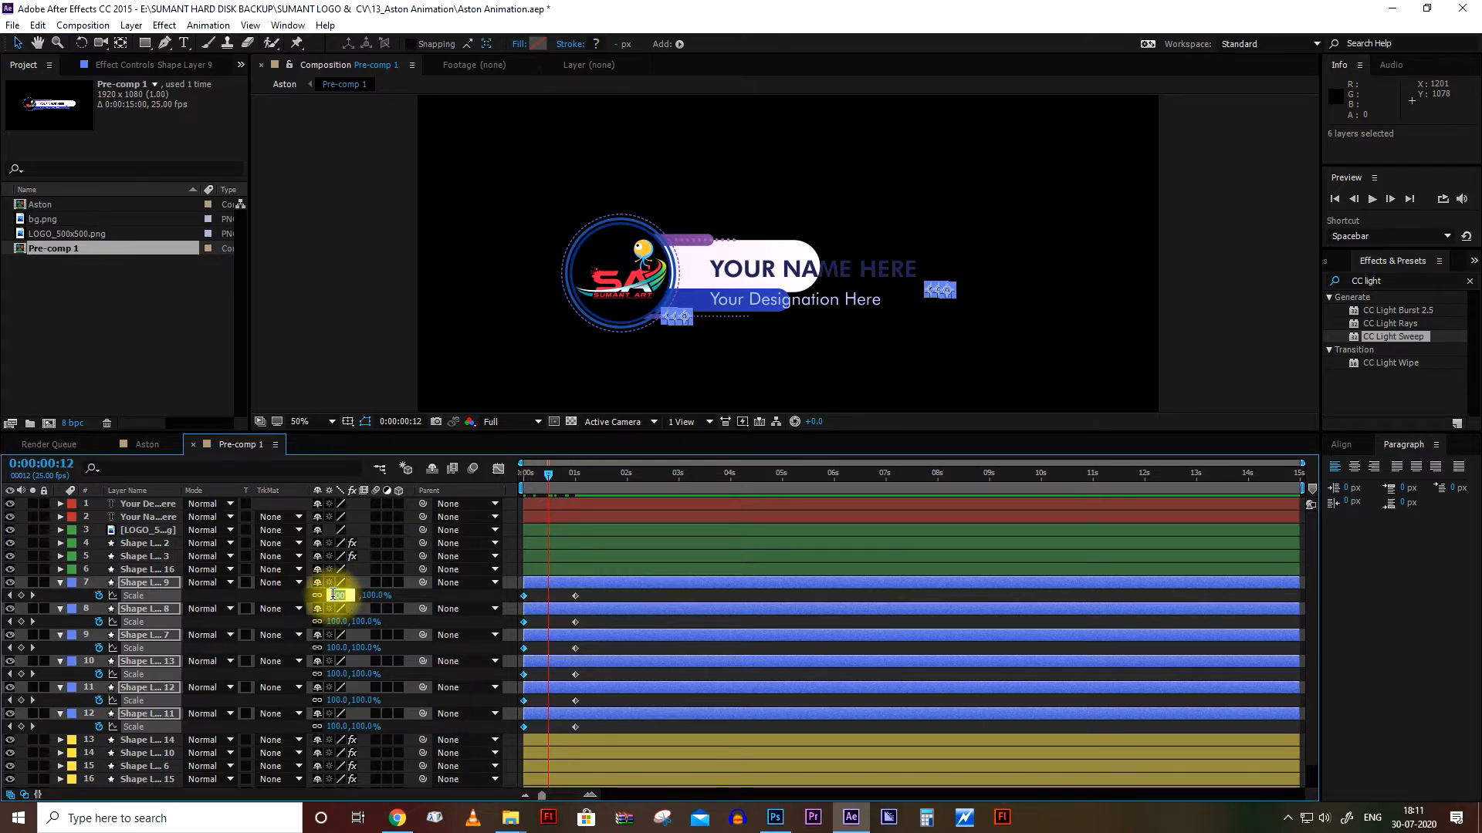
type("110")
key("Return")
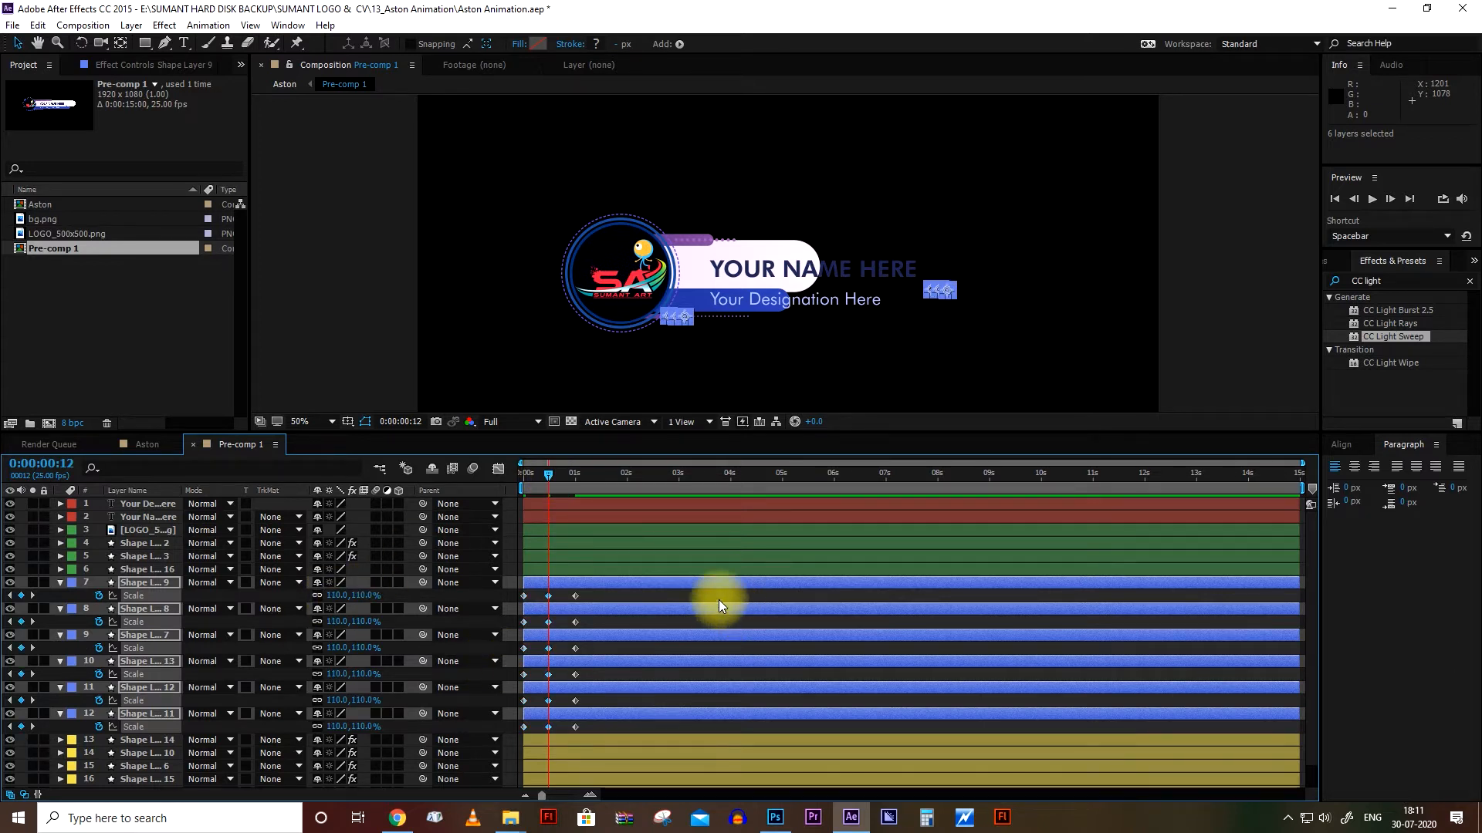
- Apply Easy Ease to all Scale keyframes of the six slash layers
left_click_drag(614, 593, 493, 754)
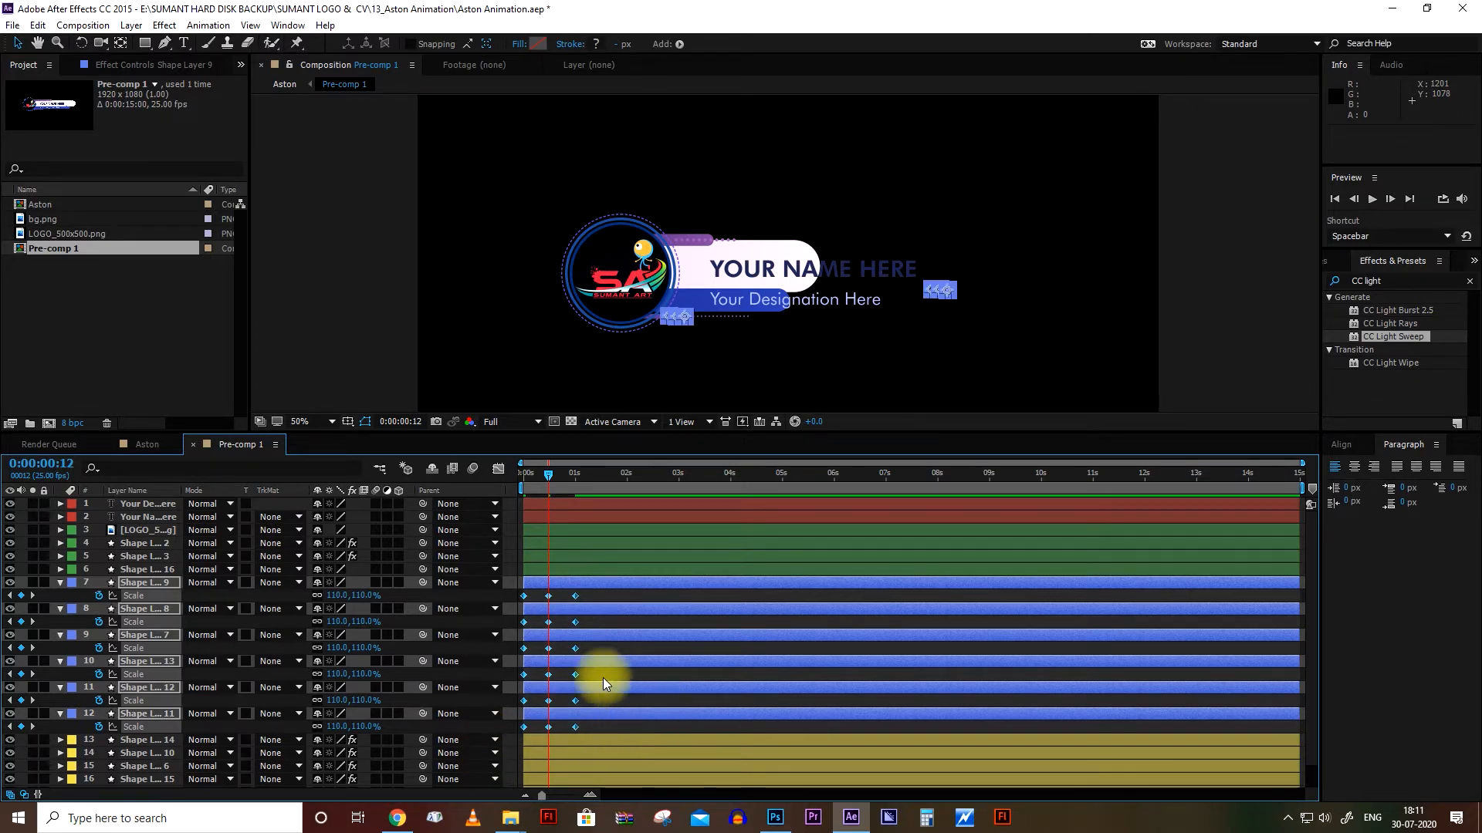
right_click(575, 650)
mouse_move(680, 635)
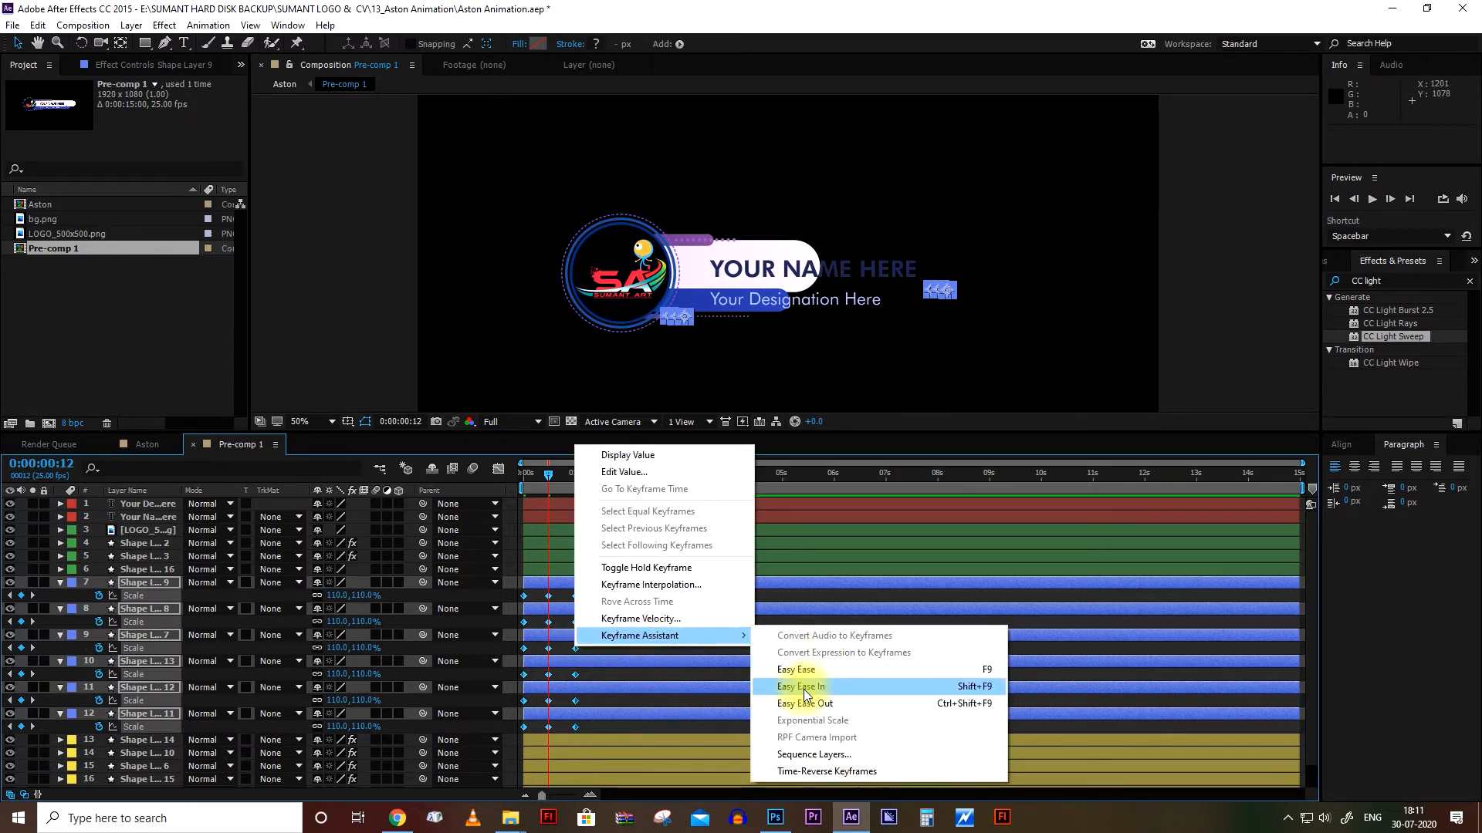
left_click(790, 671)
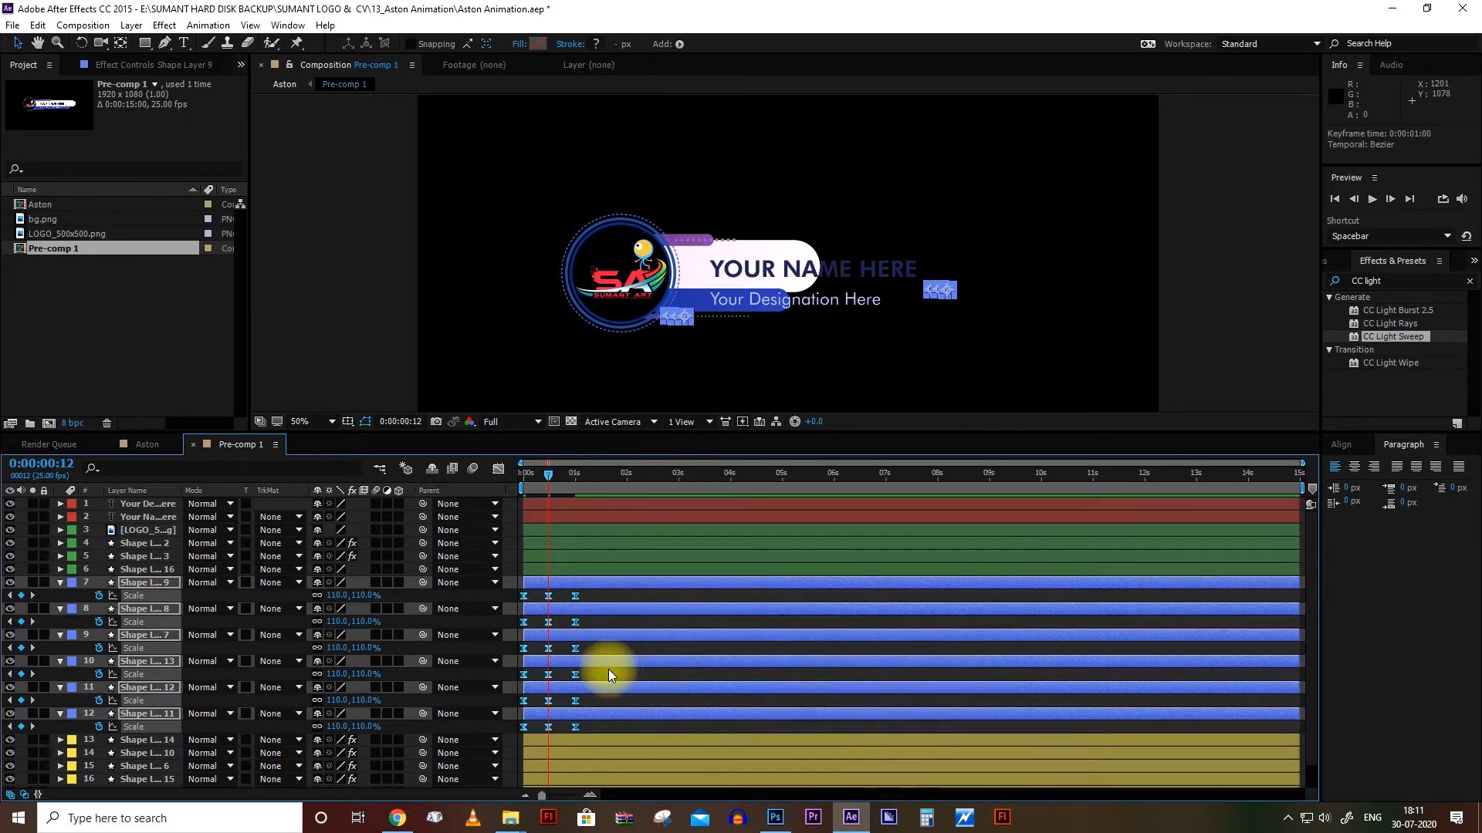
- Check the slash layers' Scale animation around 1 second and examine the six slash layers one by one
left_click_drag(547, 476, 595, 477)
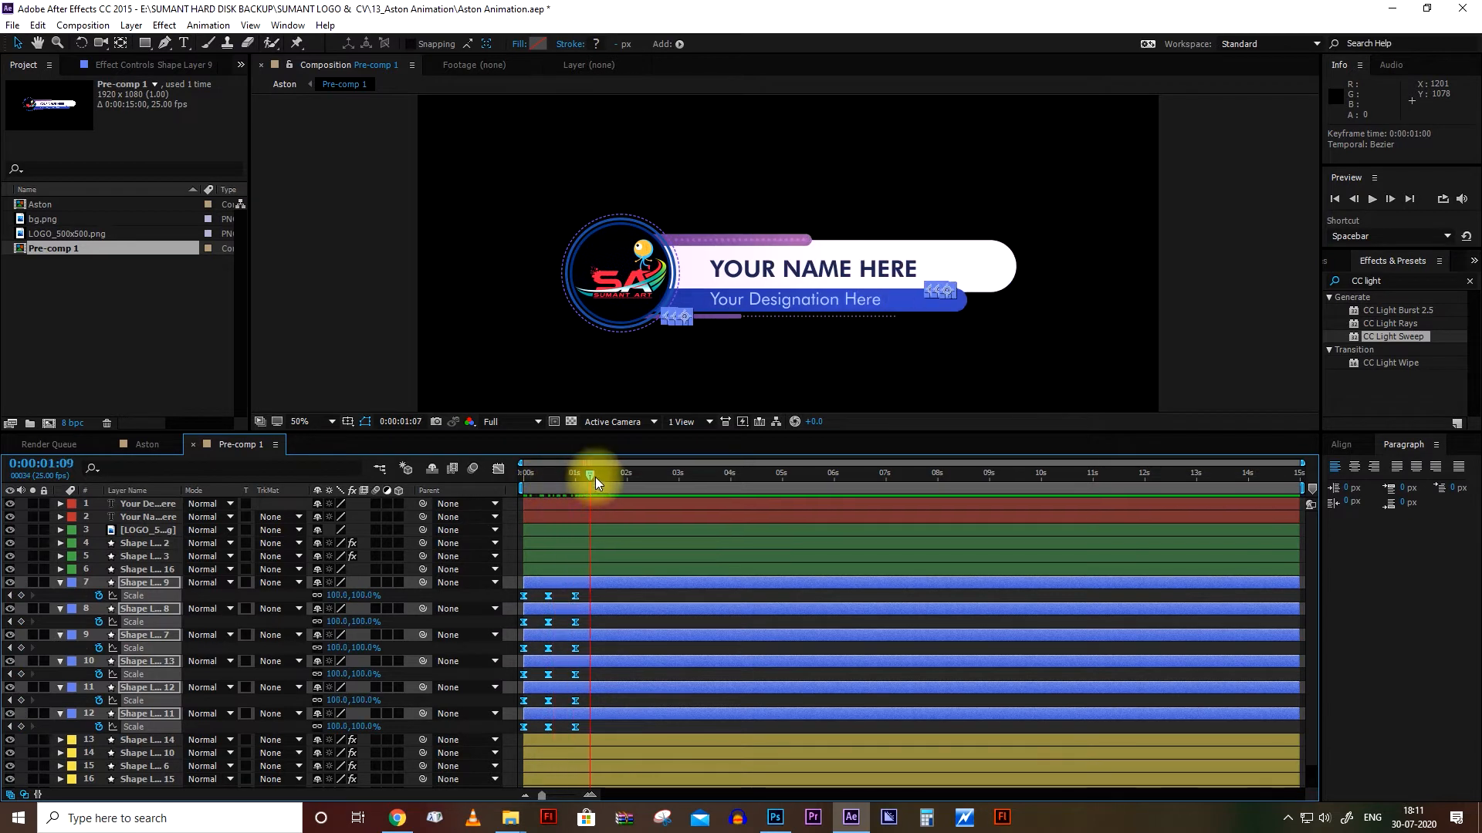
left_click(600, 595)
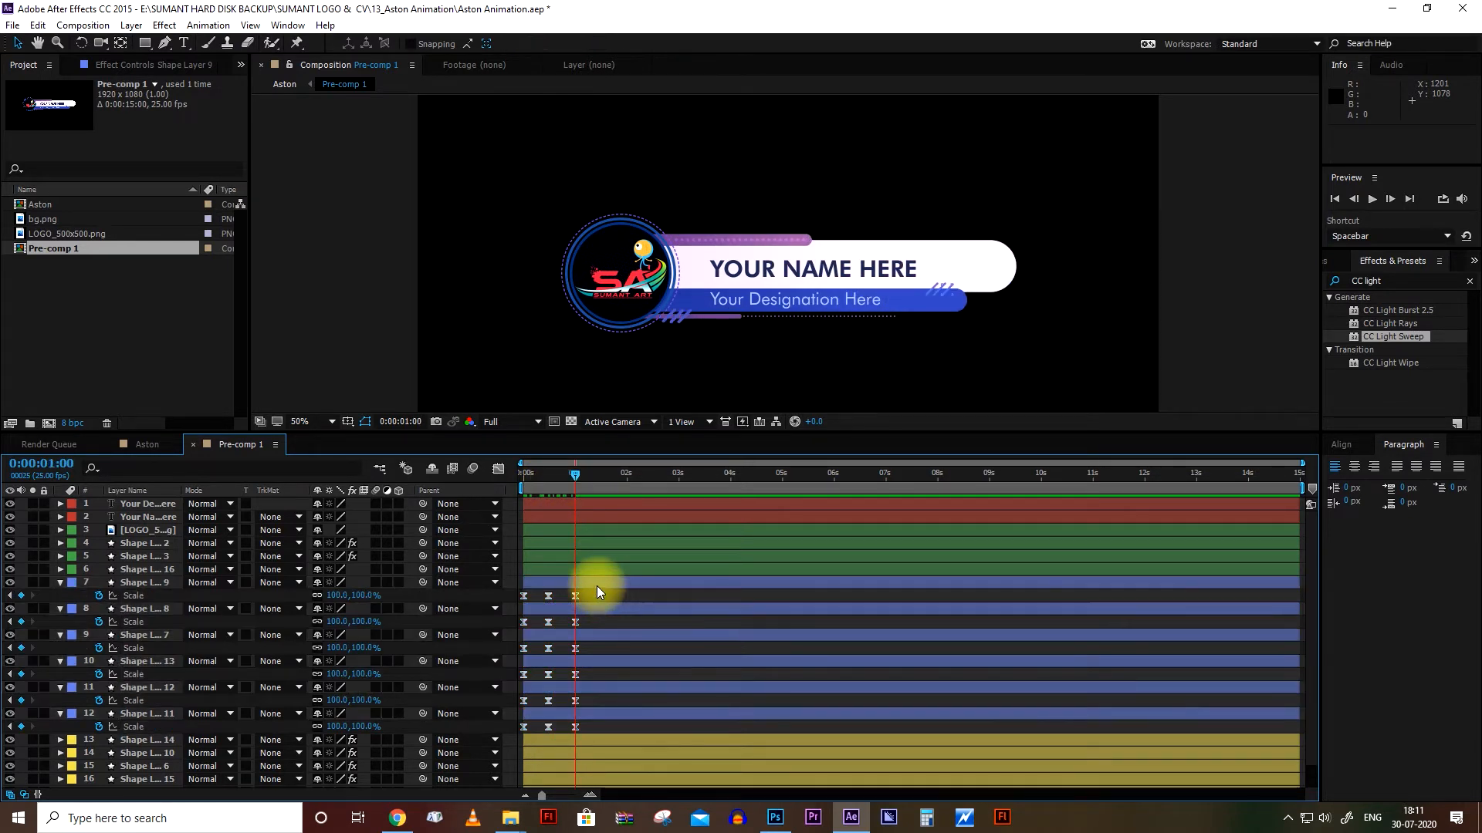
left_click(595, 586)
left_click(595, 610)
left_click(592, 635)
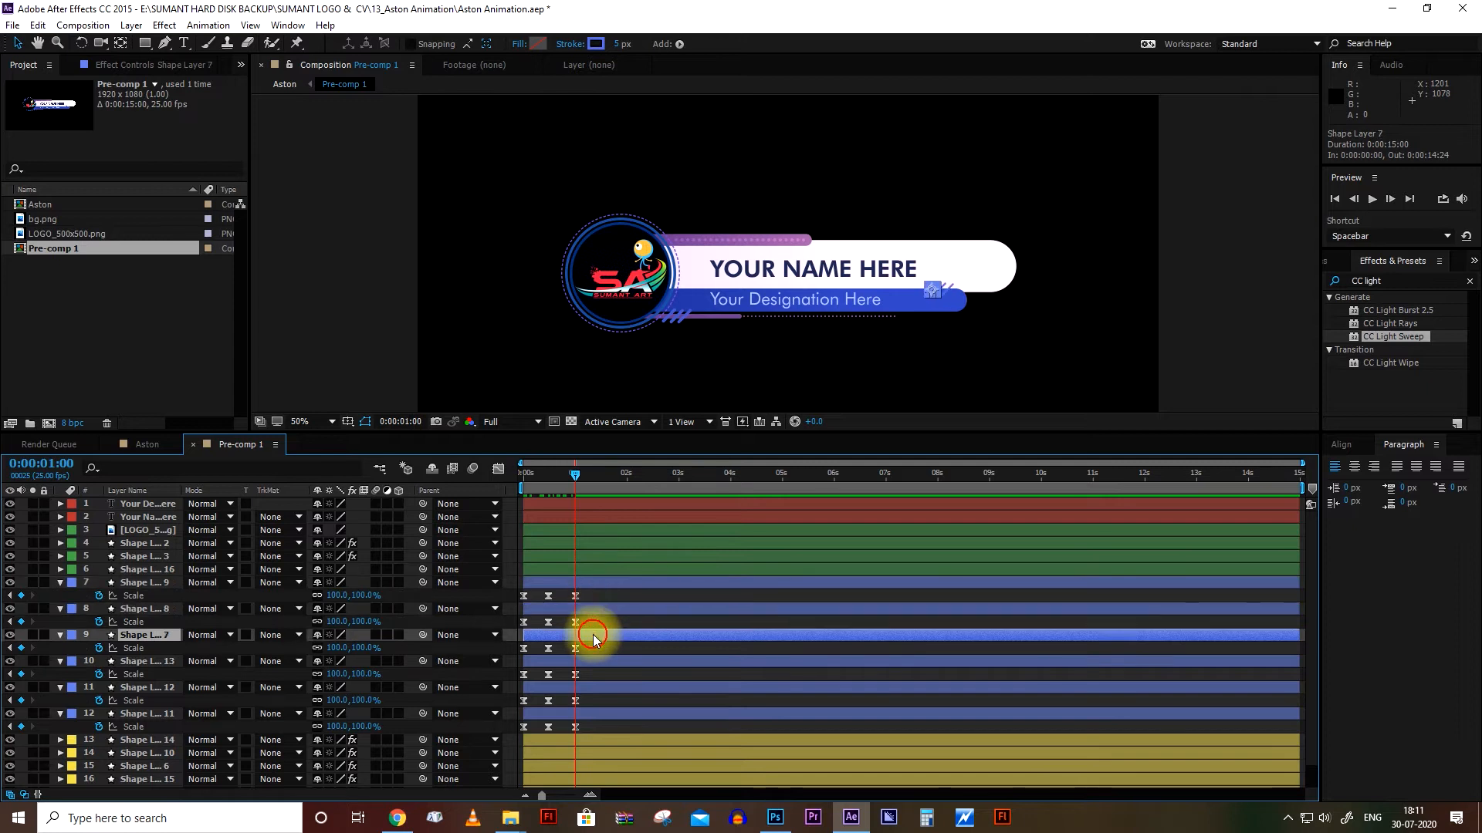
left_click(595, 662)
left_click(594, 688)
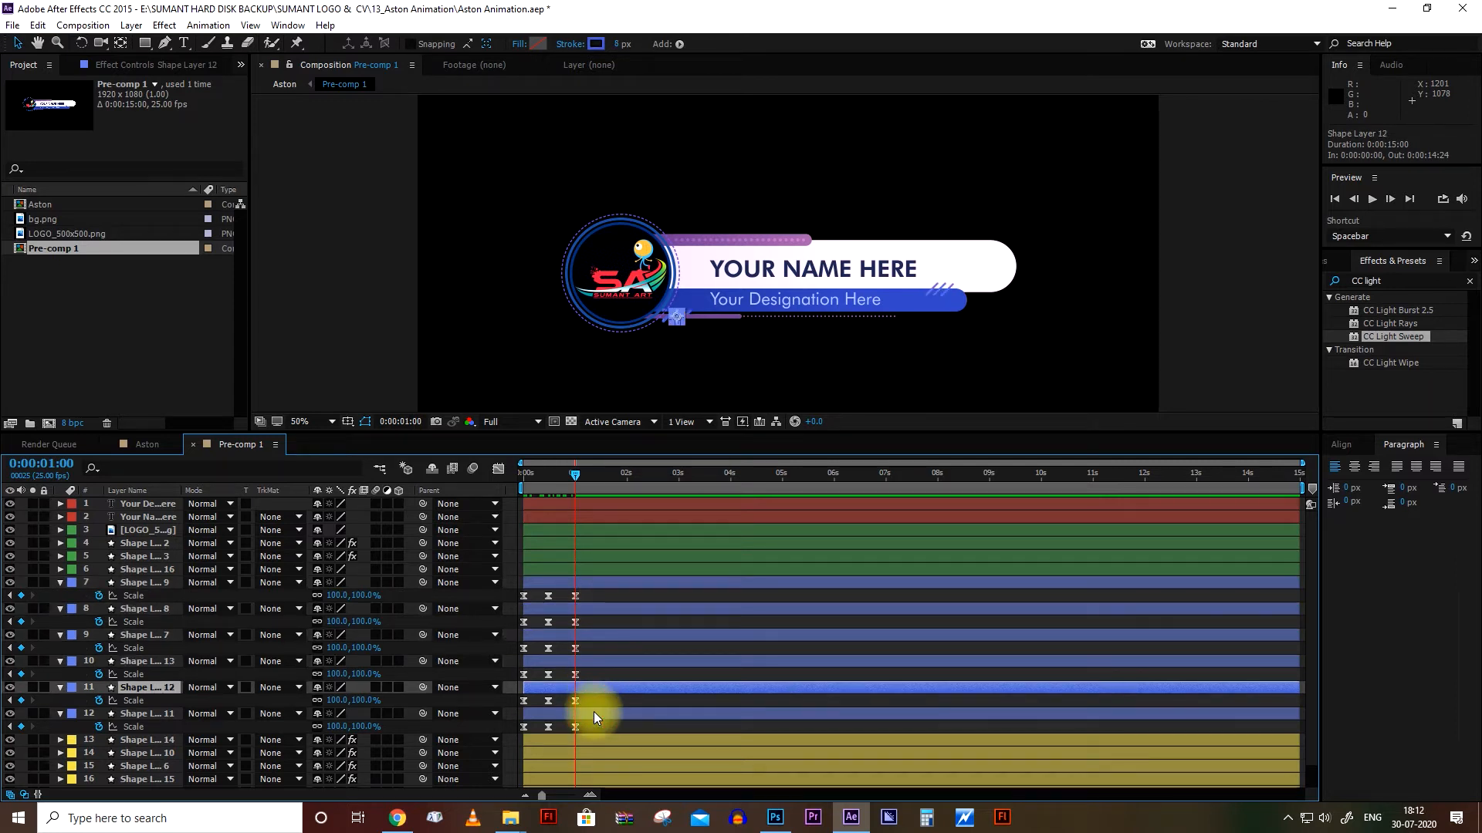
left_click(594, 713)
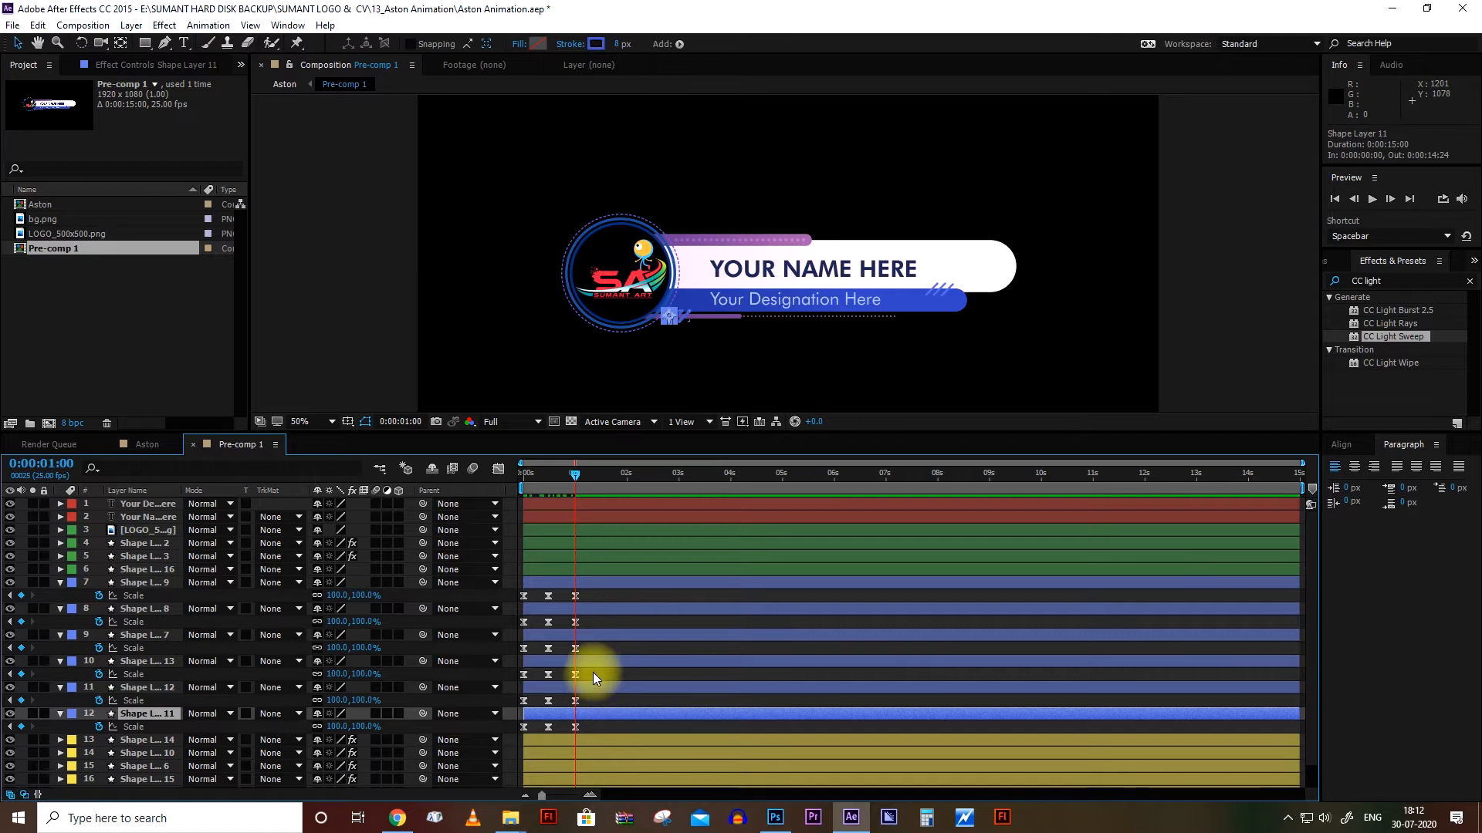
- Reveal Scale on the logo, Shape Layer 2, Shape Layer 3 and Shape Layer 16 and keyframe it at 1 second
left_click(569, 571)
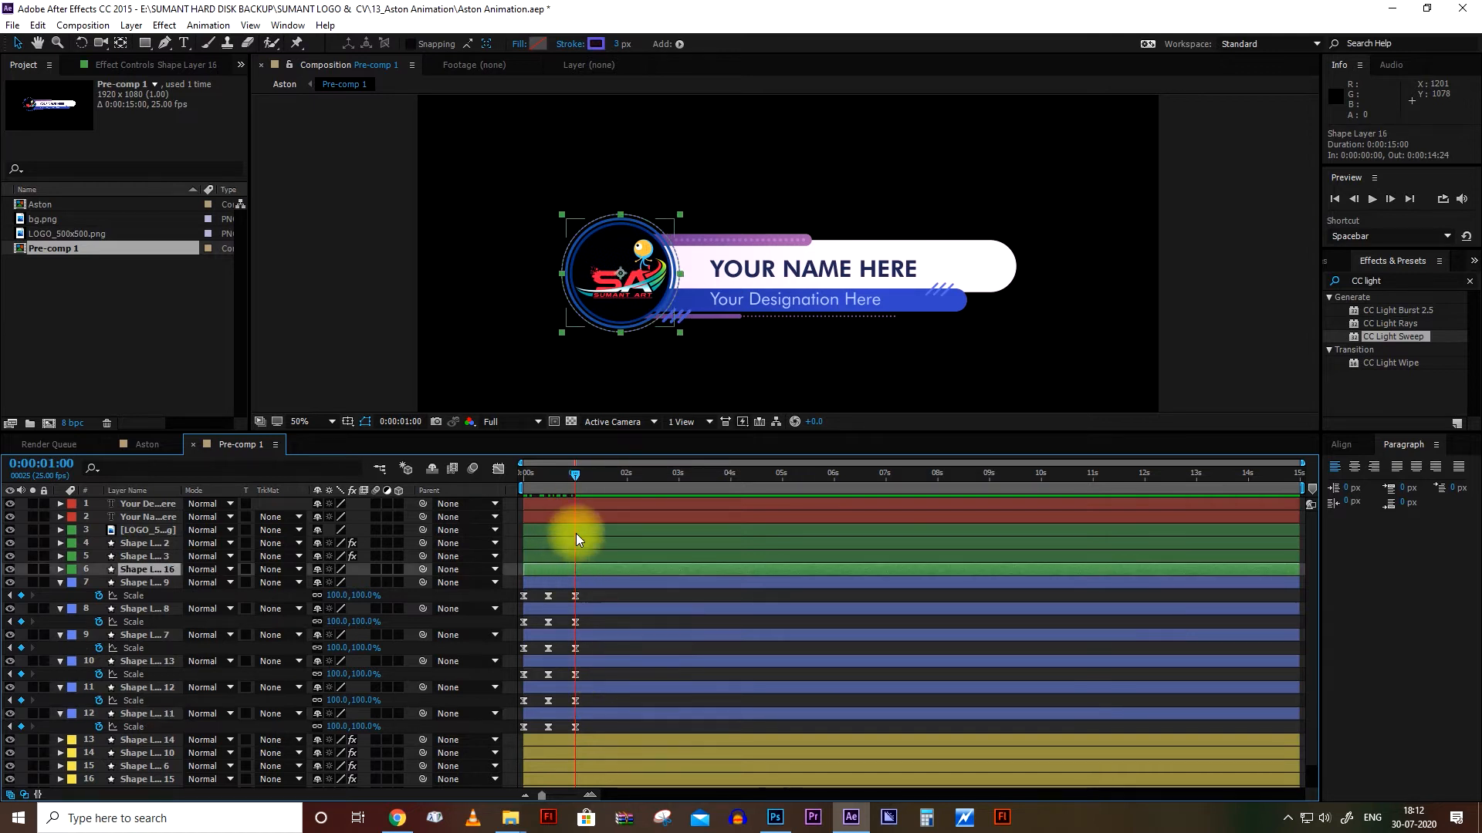
left_click(576, 532, "shift")
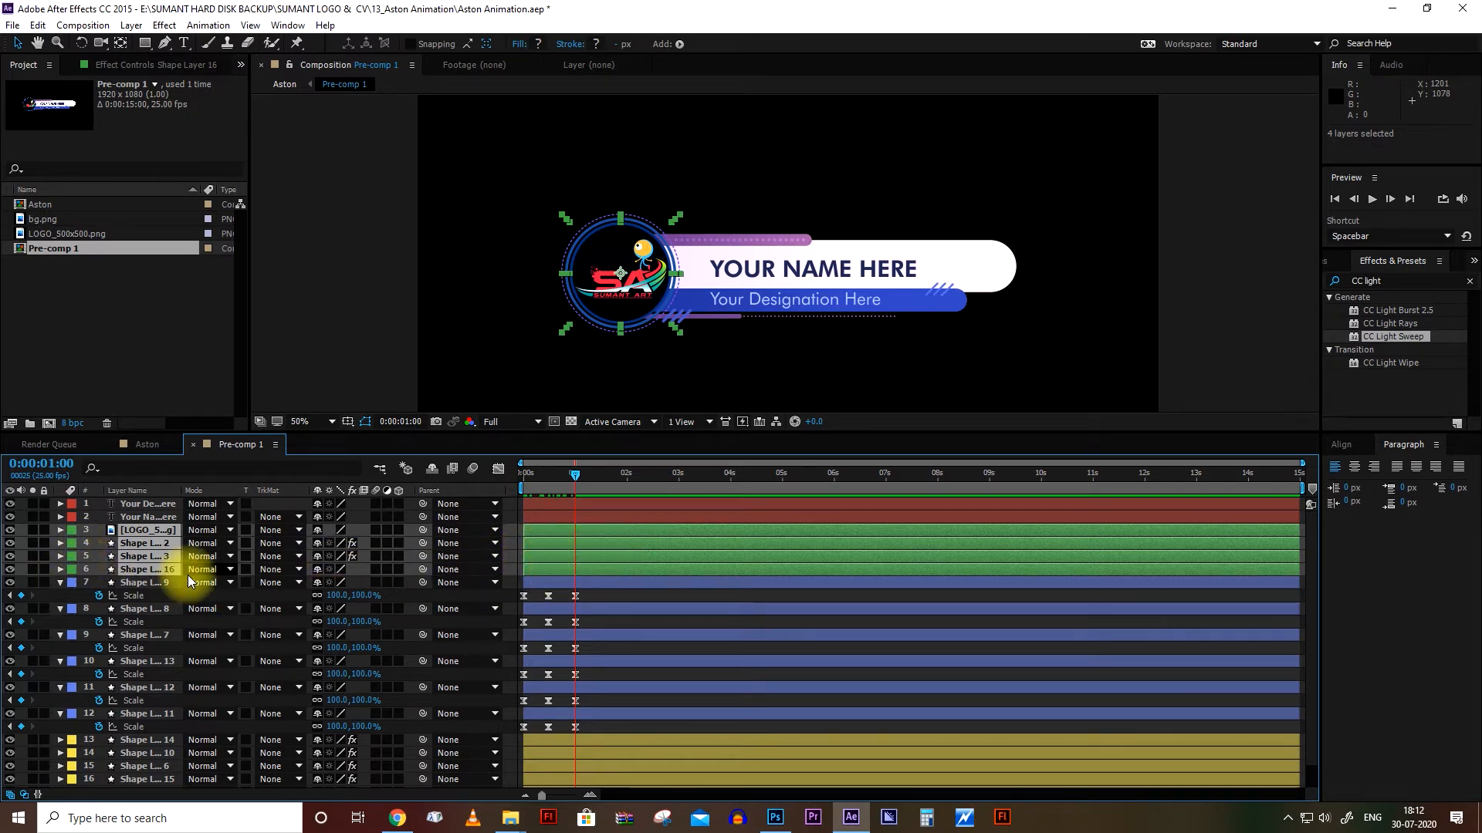
key("s")
left_click(98, 543)
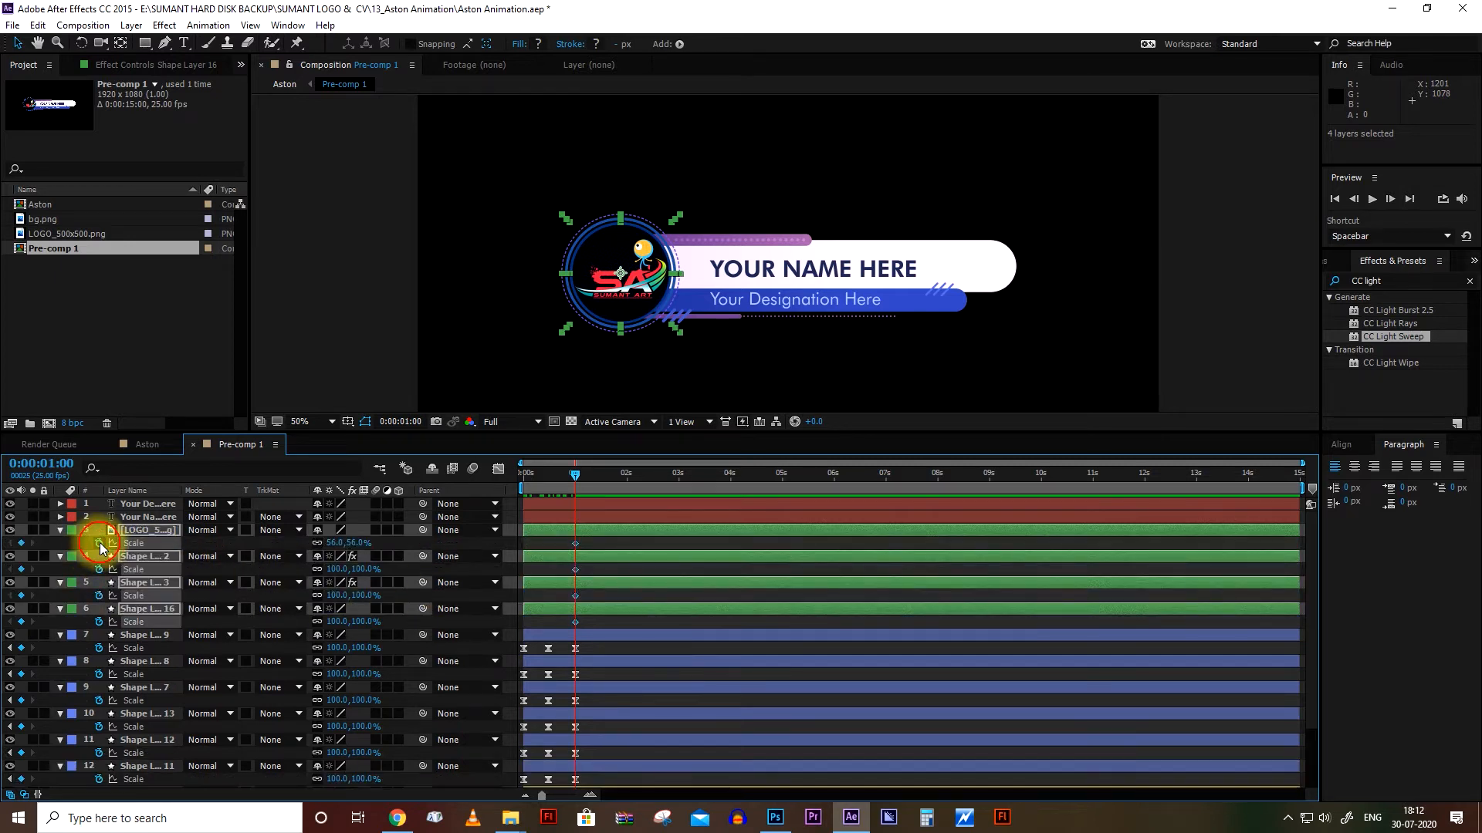
- Keyframe the four green layers' Scale at frame 12 to 66% for the logo and 110% for the shapes, and to 0% at 0 seconds
left_click_drag(579, 472, 544, 479)
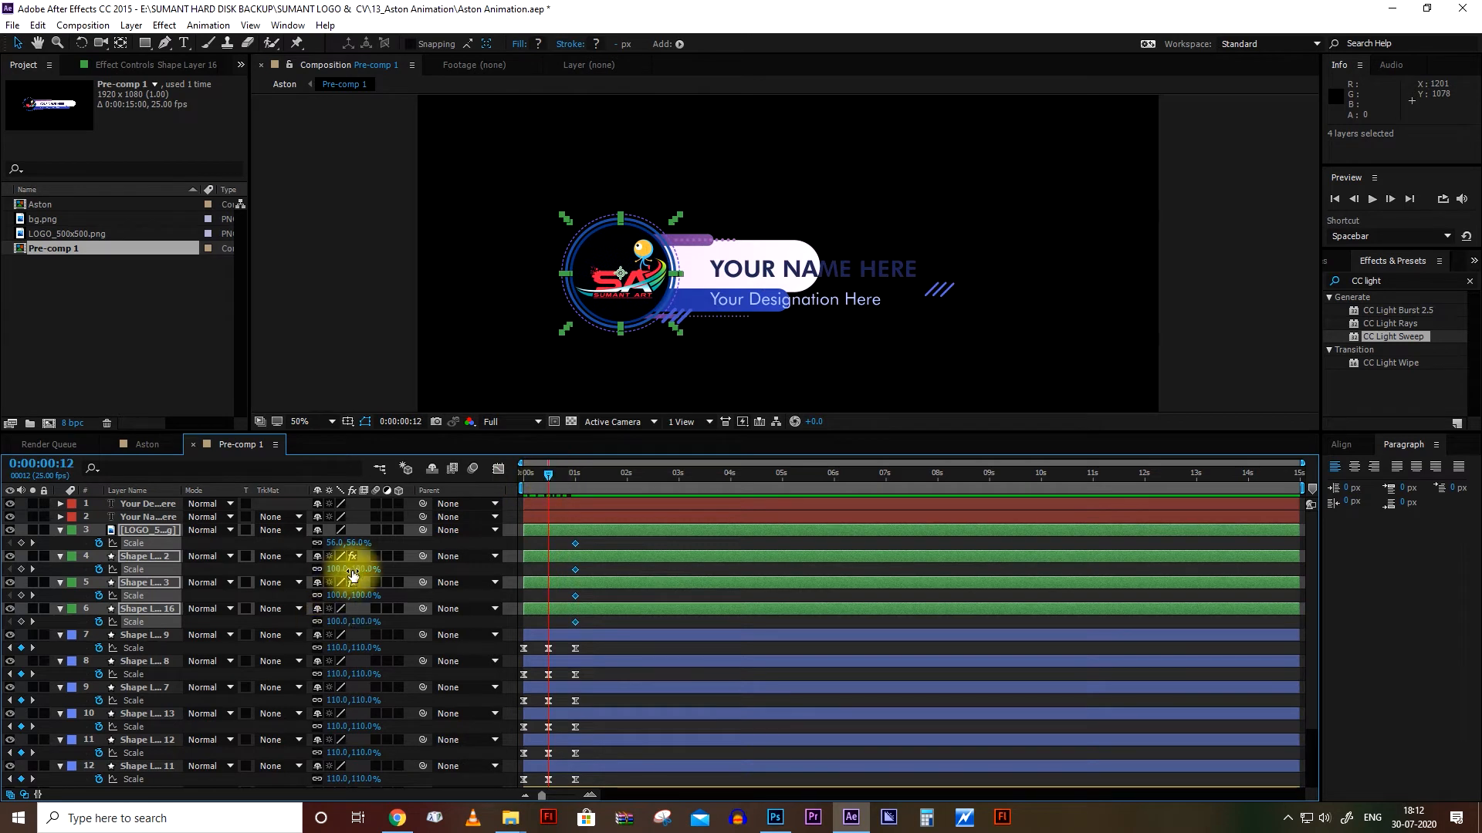
left_click_drag(334, 569, 344, 570)
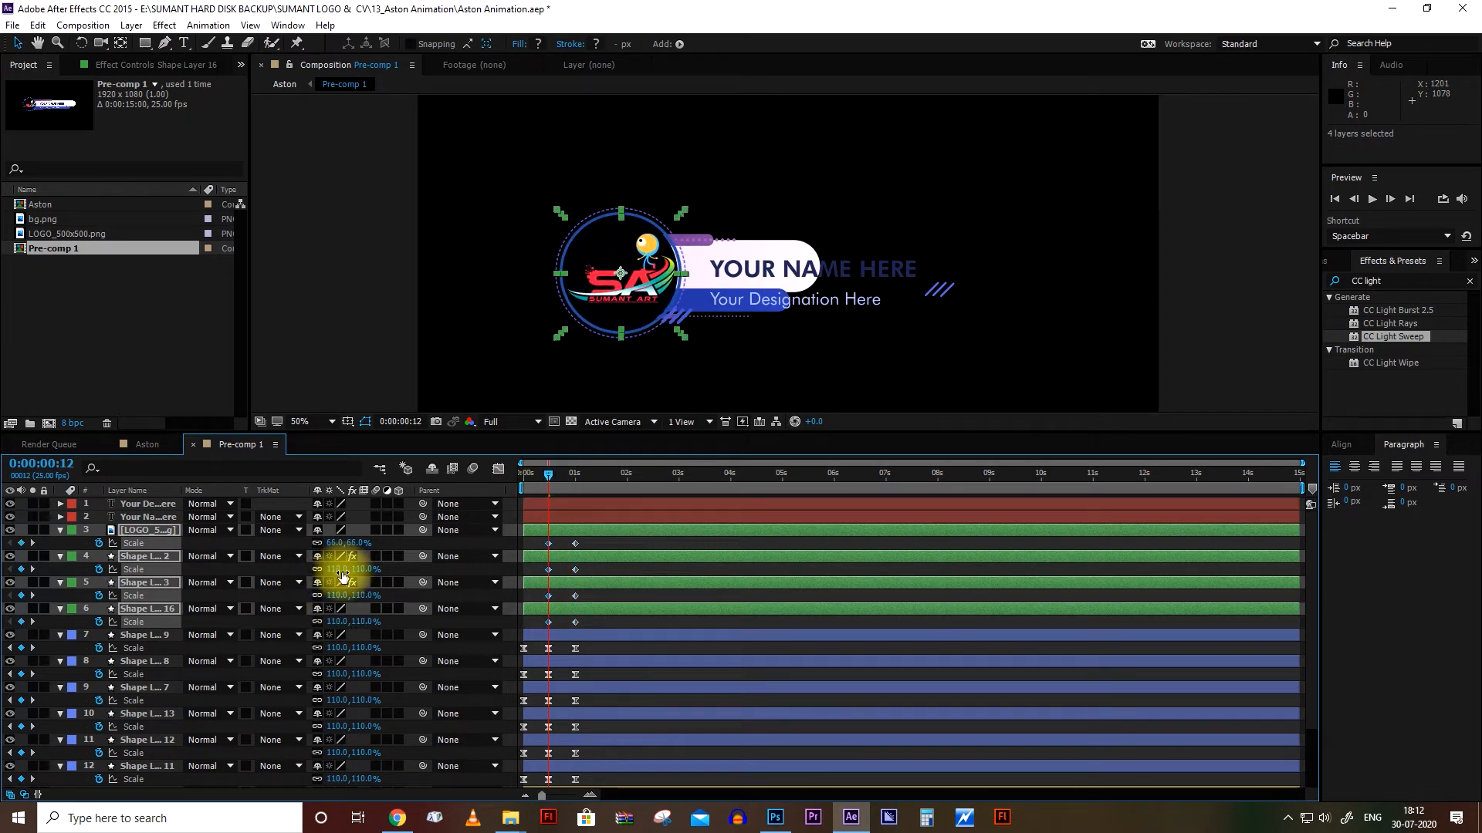
left_click_drag(547, 475, 489, 486)
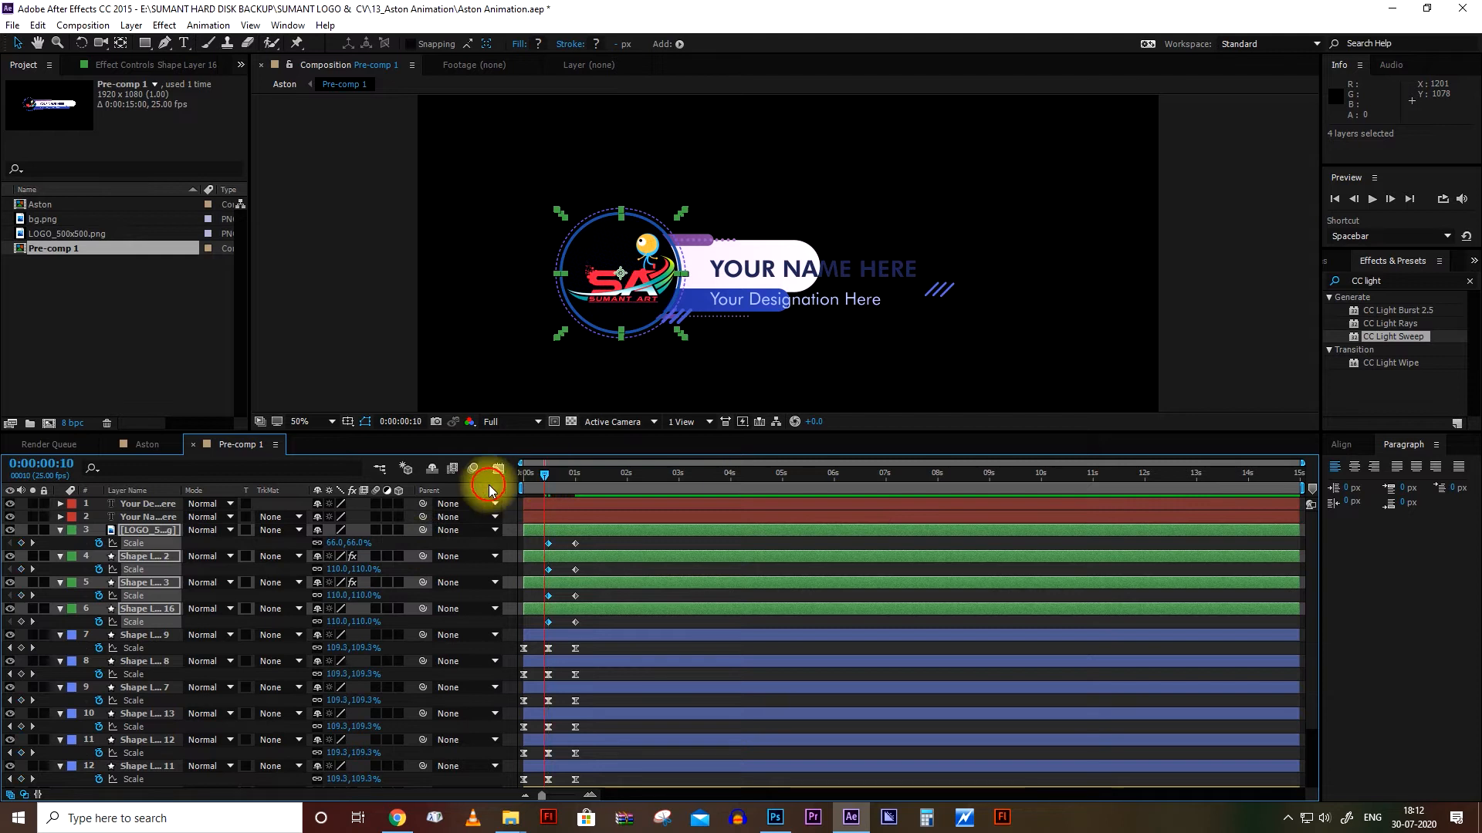
left_click_drag(322, 568, 66, 595)
left_click(335, 569)
type("0")
key("Return")
- Apply Easy Ease to all Scale keyframes of the logo and the three green-labelled shape layers
left_click_drag(594, 544, 490, 629)
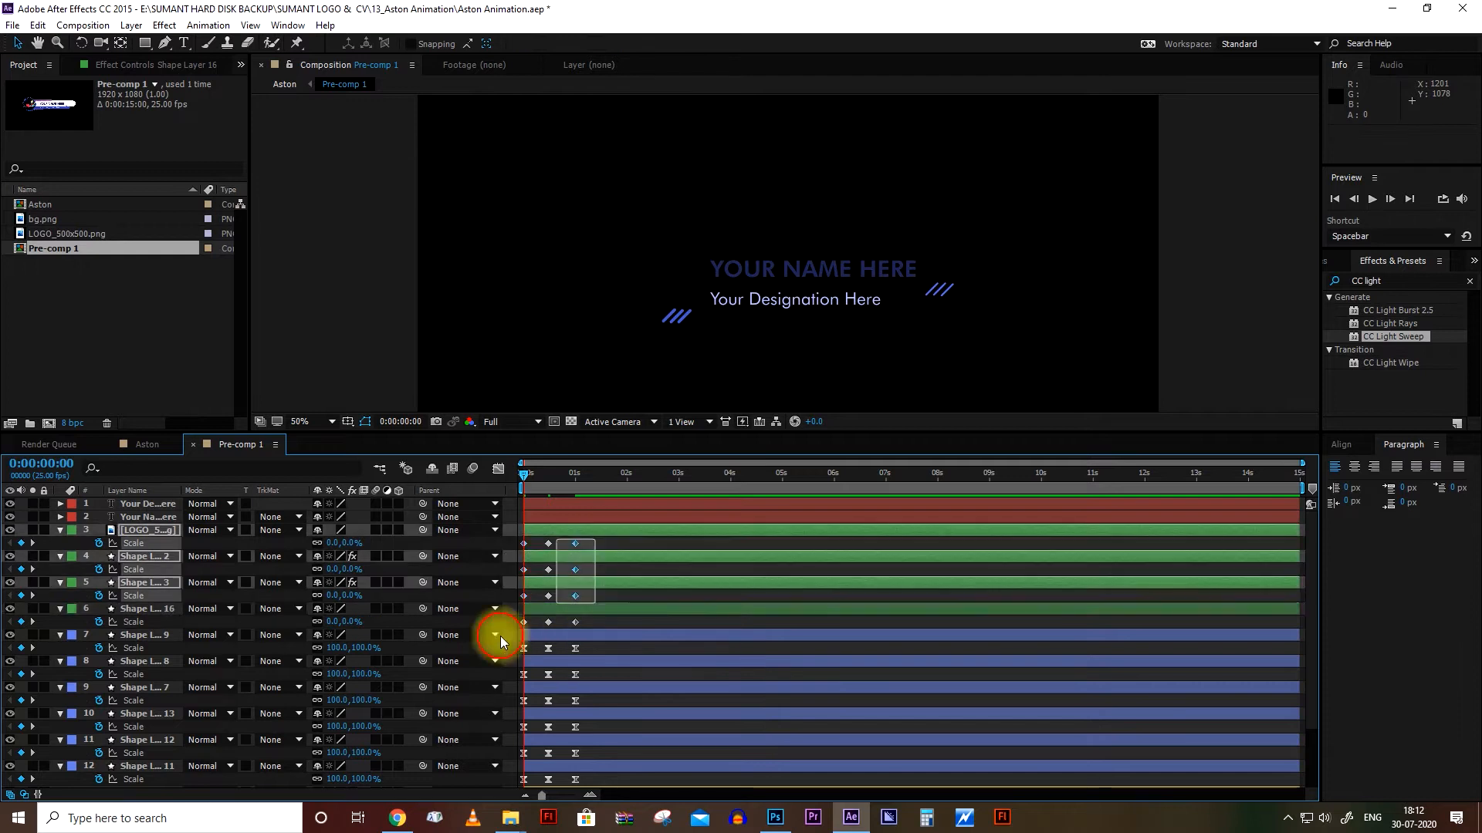
right_click(575, 622)
mouse_move(625, 609)
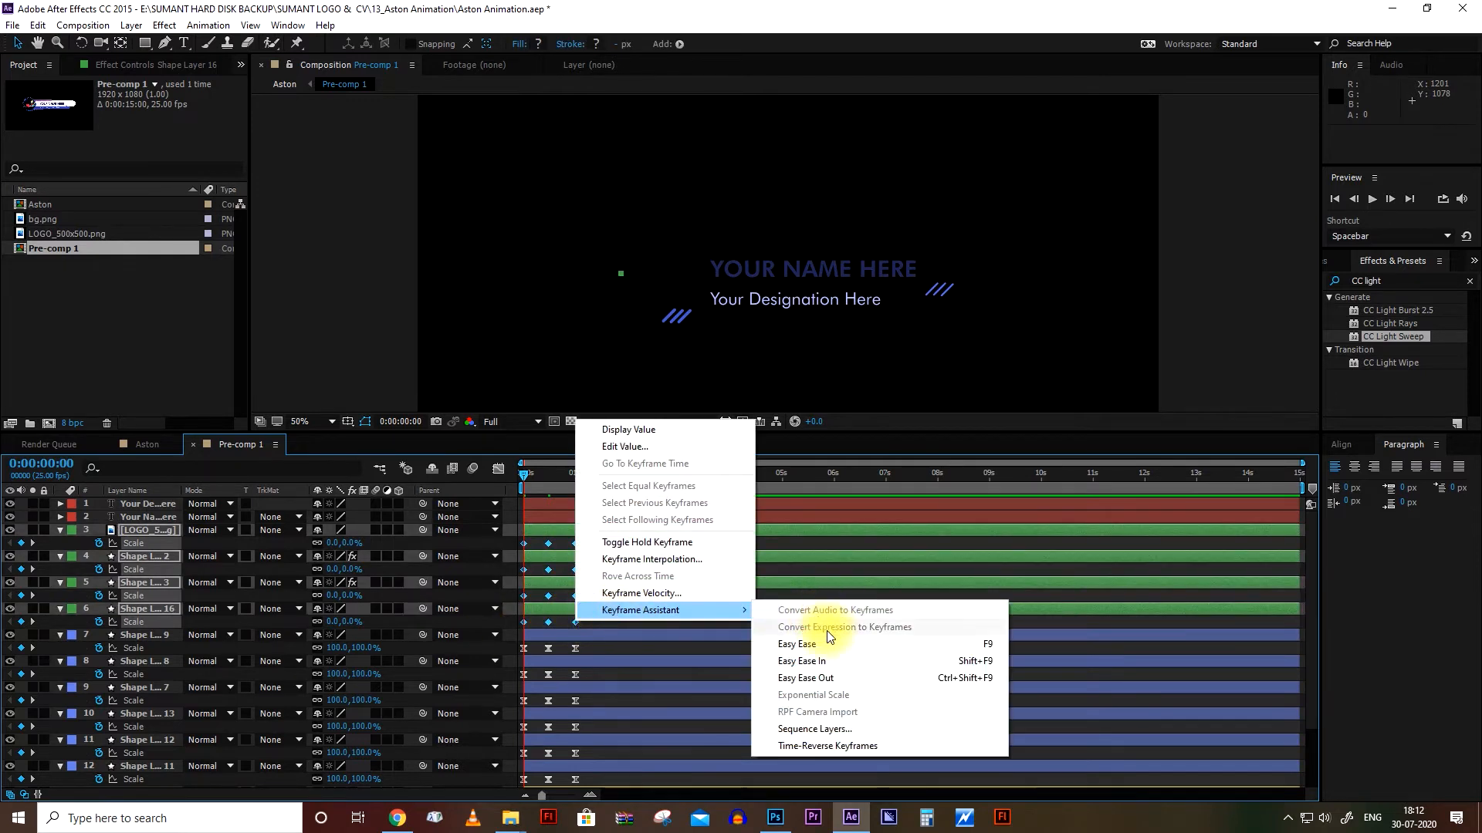
left_click(784, 642)
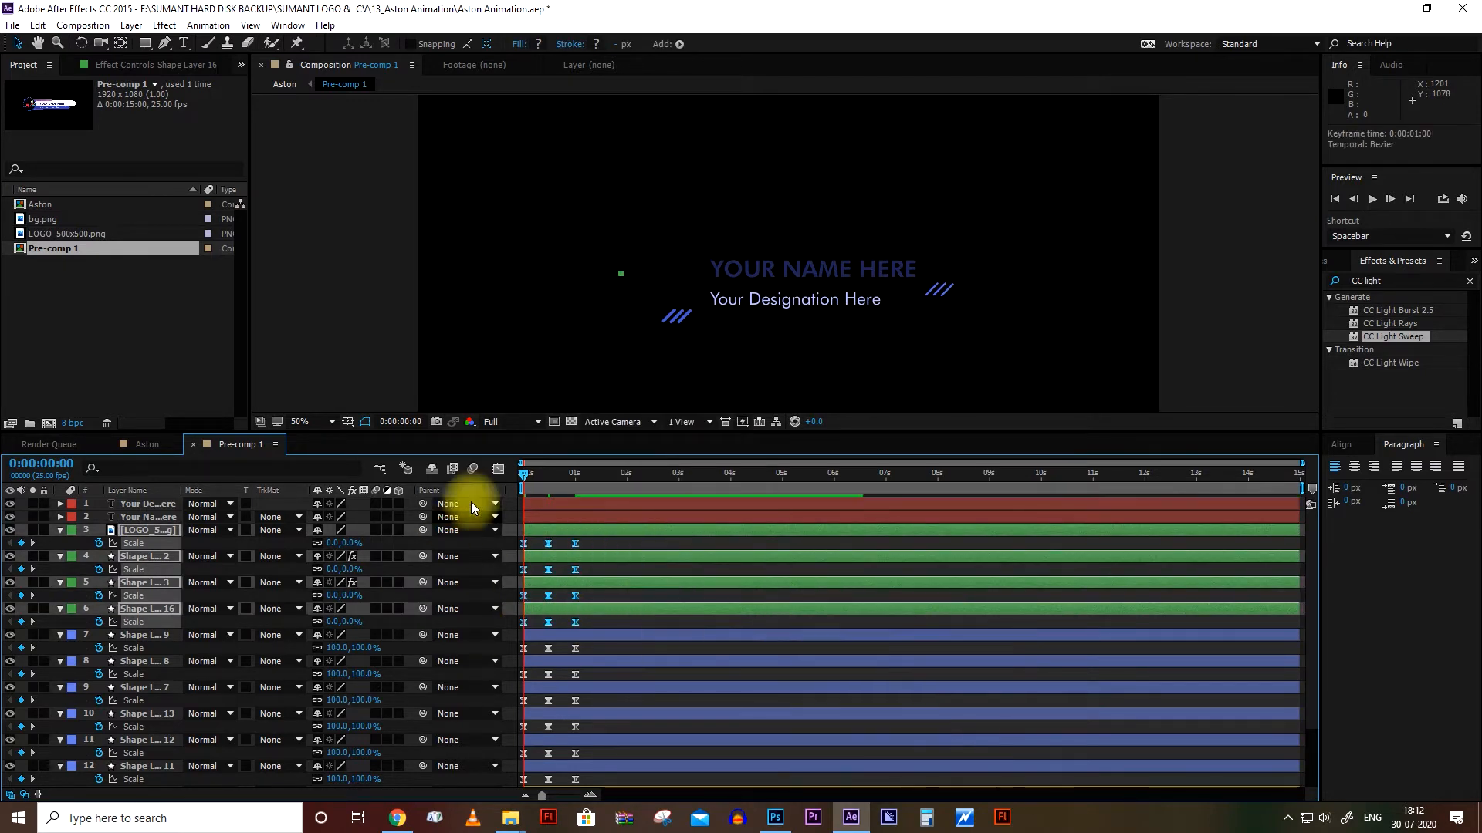
- Clear the effects search with the Your Name Here layer selected and expand the Animate In group of the Text animation presets
left_click(559, 517)
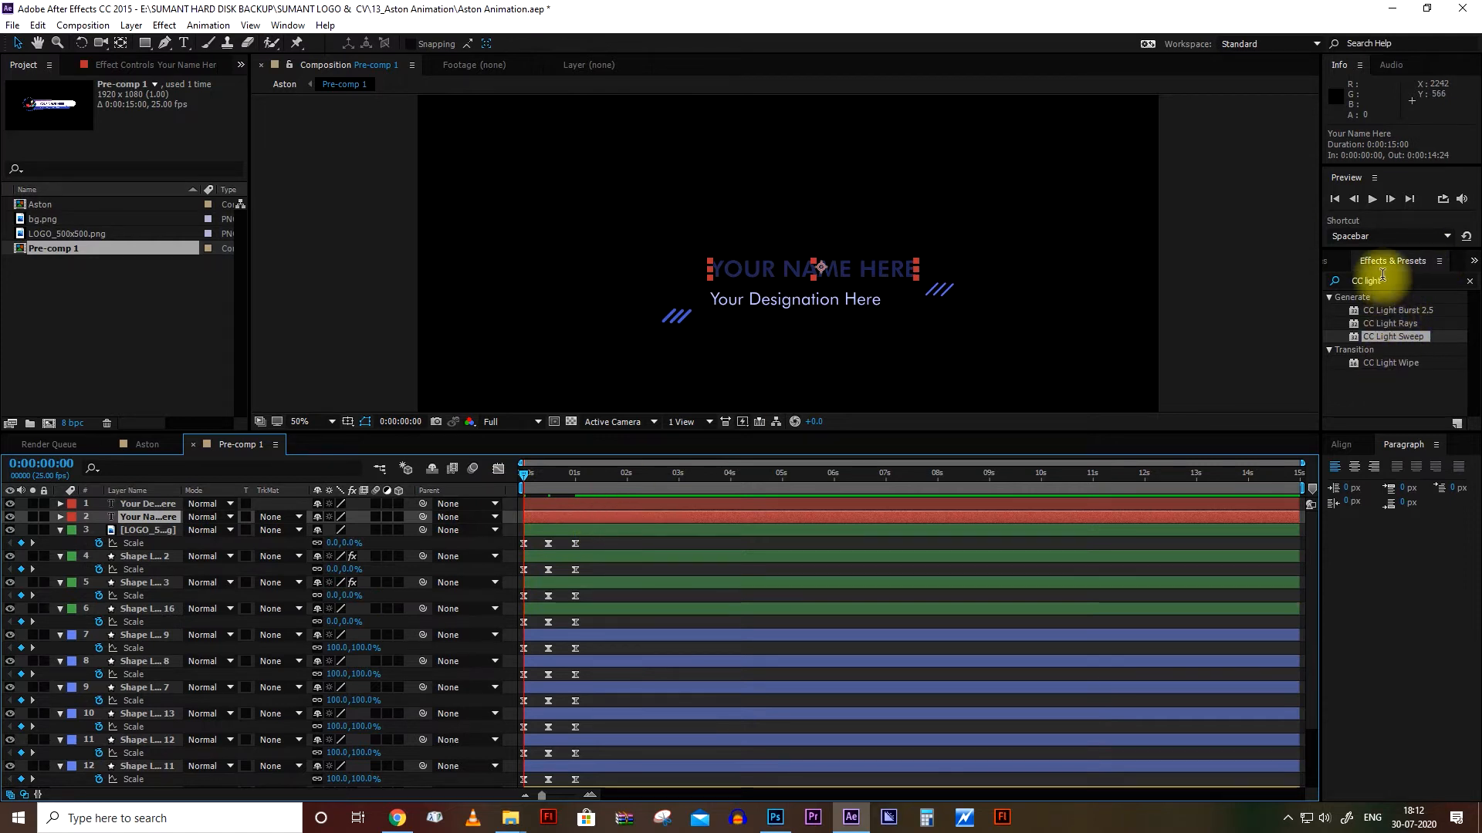
left_click_drag(1406, 280, 1230, 300)
key("BackSpace")
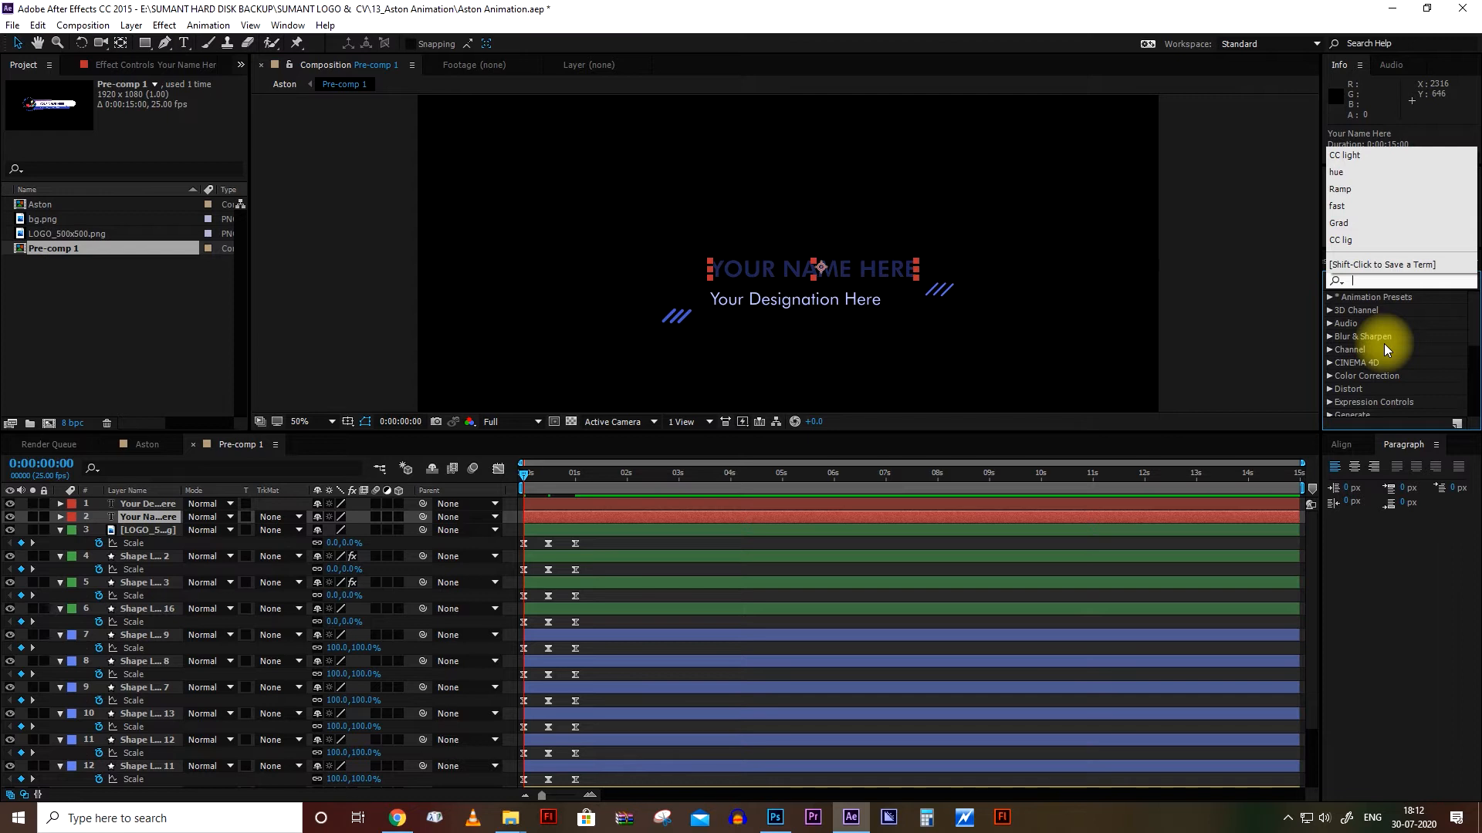
left_click(1328, 297)
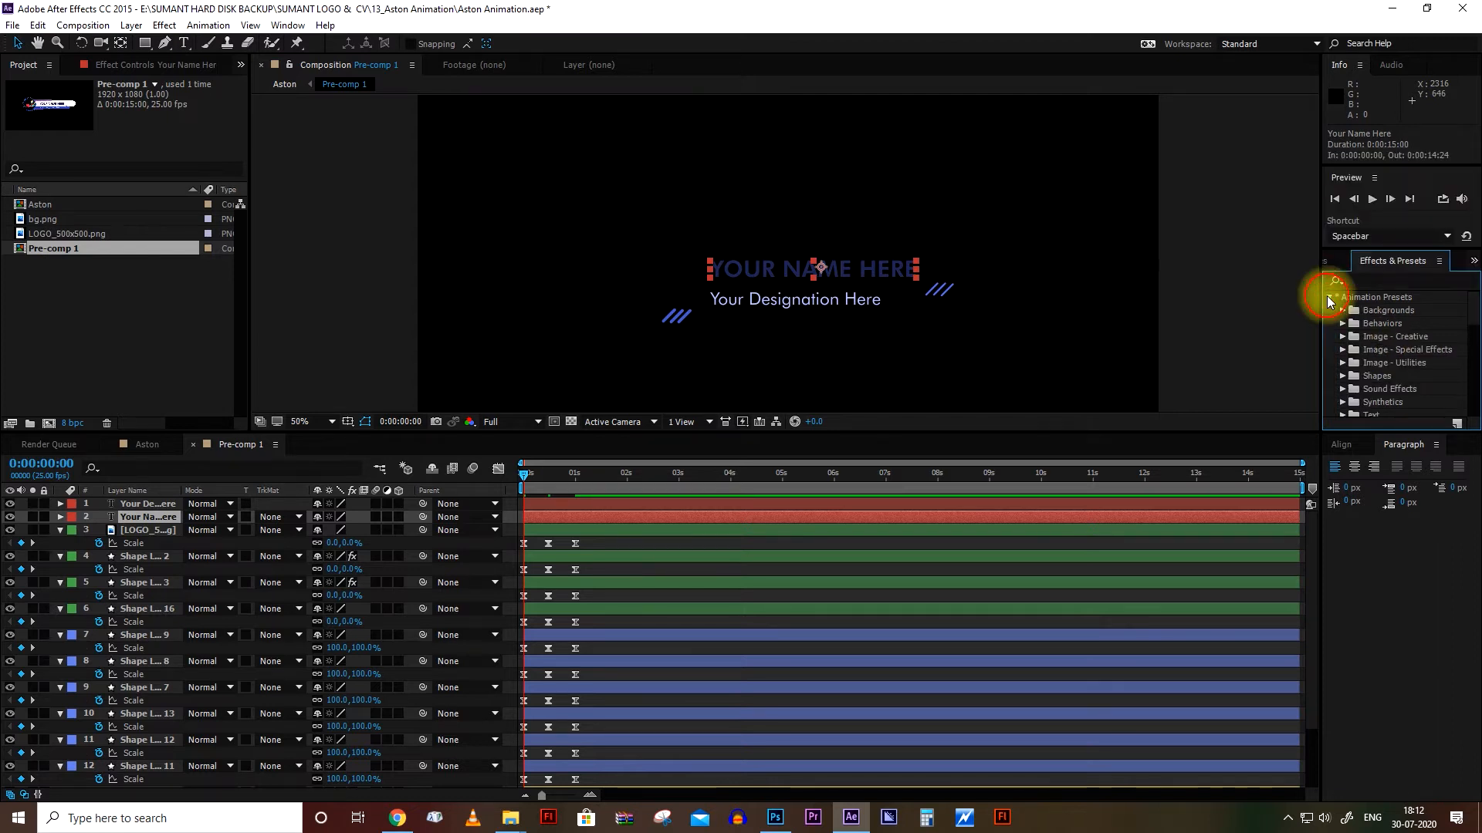
scroll(1344, 390, "down", 1)
left_click(1342, 376)
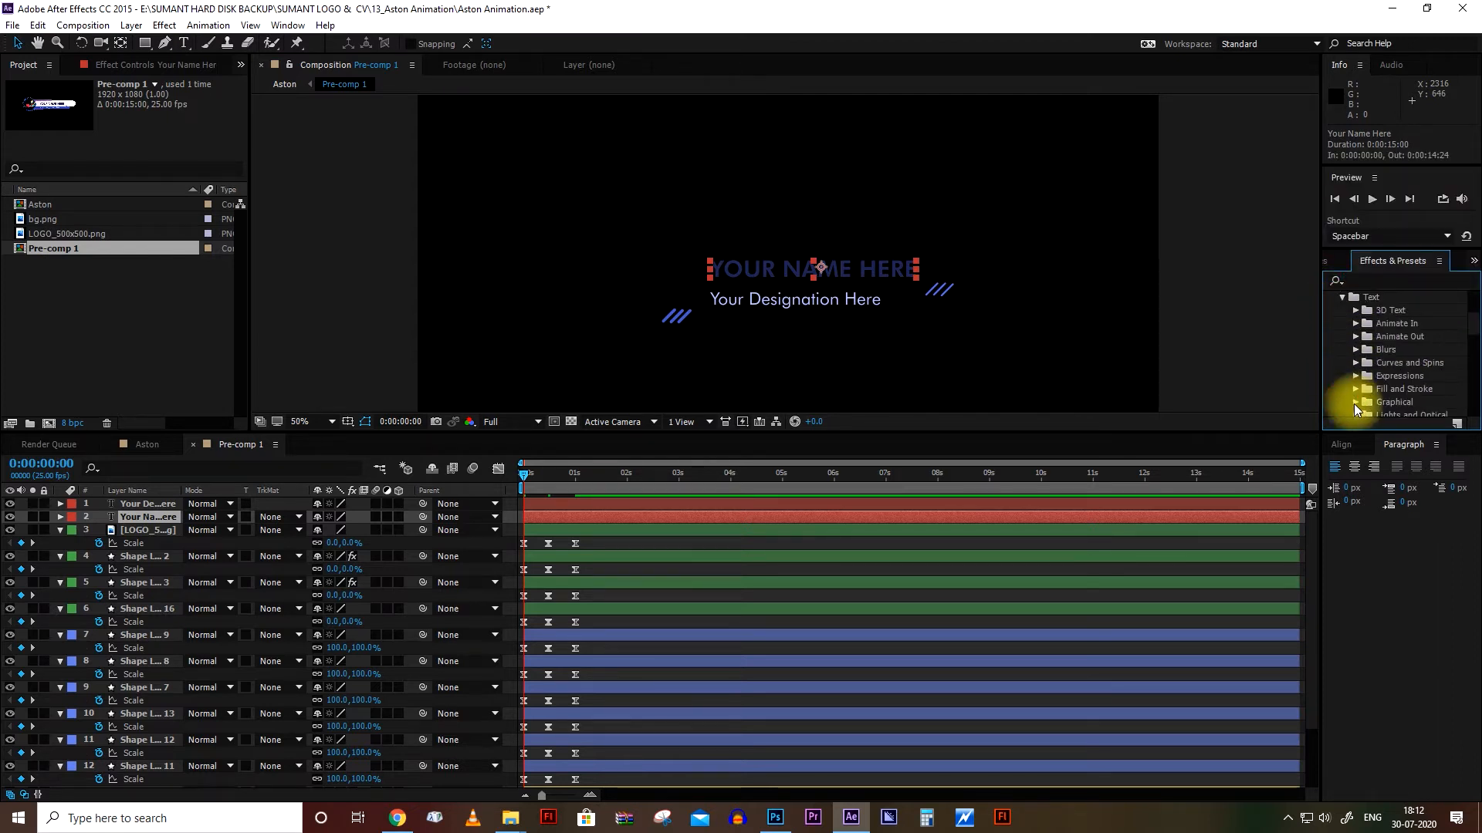
left_click(1353, 324)
- Apply the Slow Fade On preset to the Your Name Here layer and move its last Offset keyframe to about 1:09
scroll(1364, 391, "down", 3)
scroll(1366, 392, "down", 2)
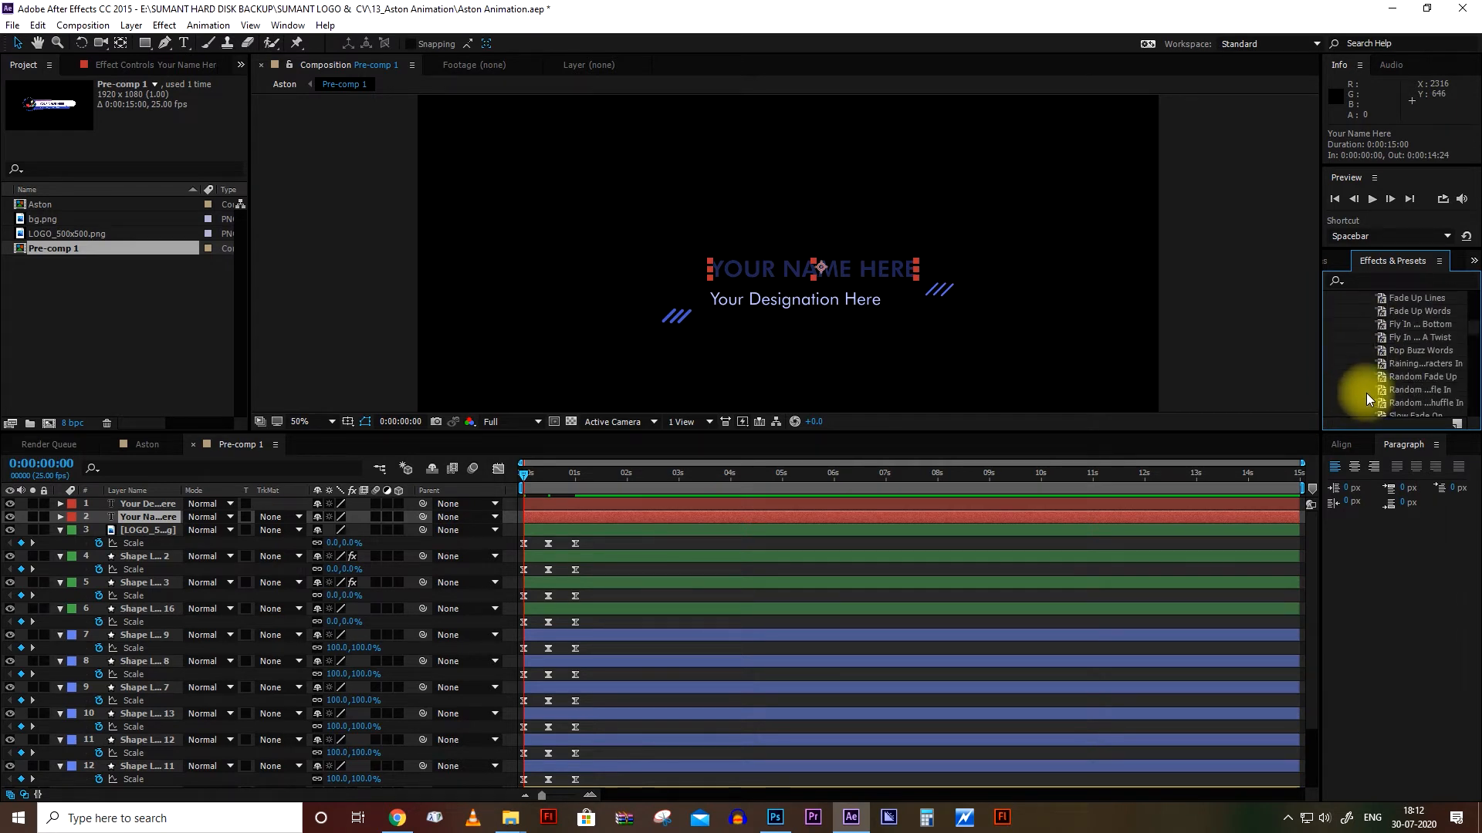
scroll(1366, 392, "down", 2)
left_click(1379, 381)
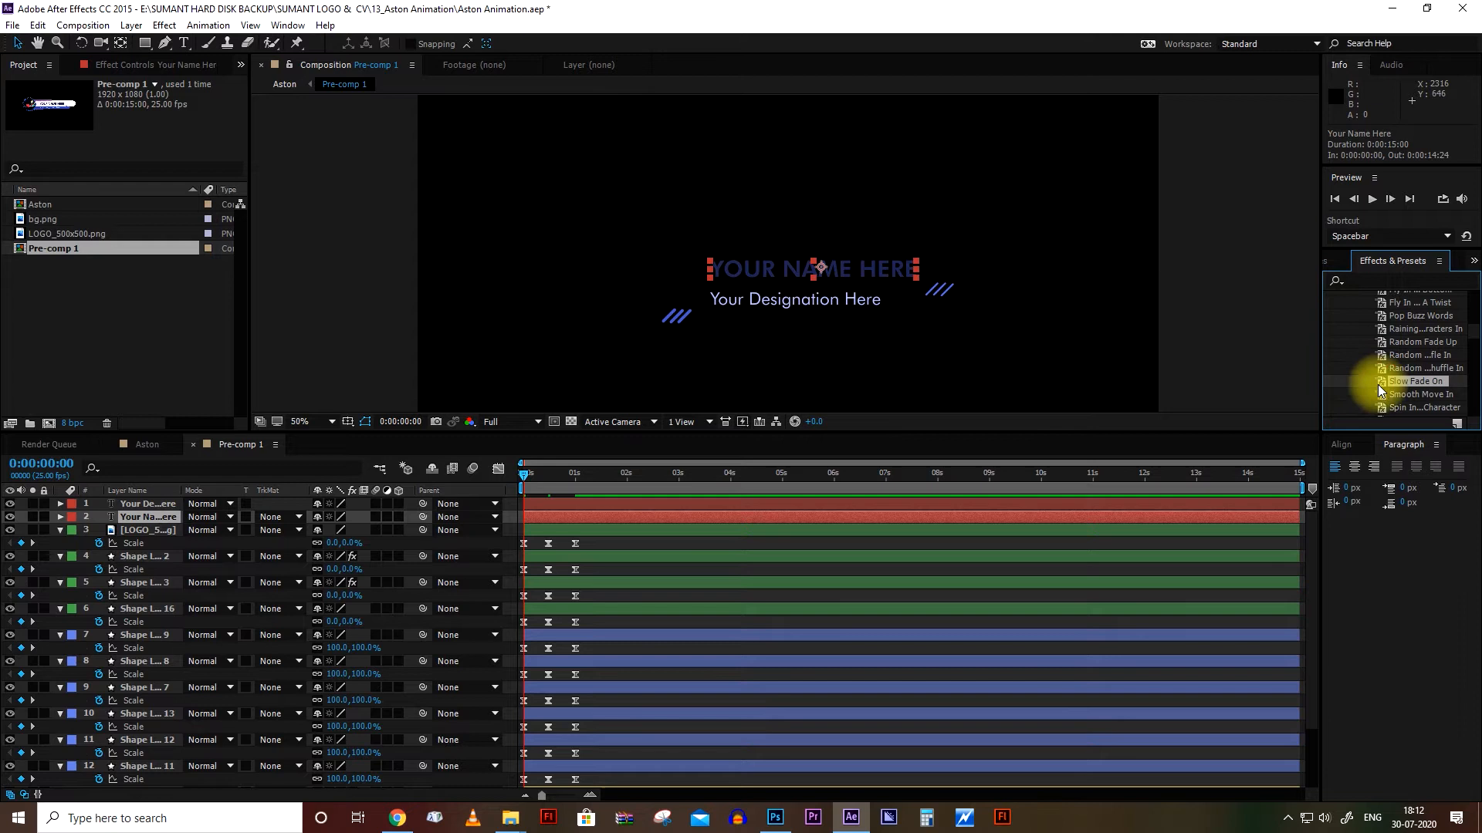
left_click_drag(1379, 382, 950, 517)
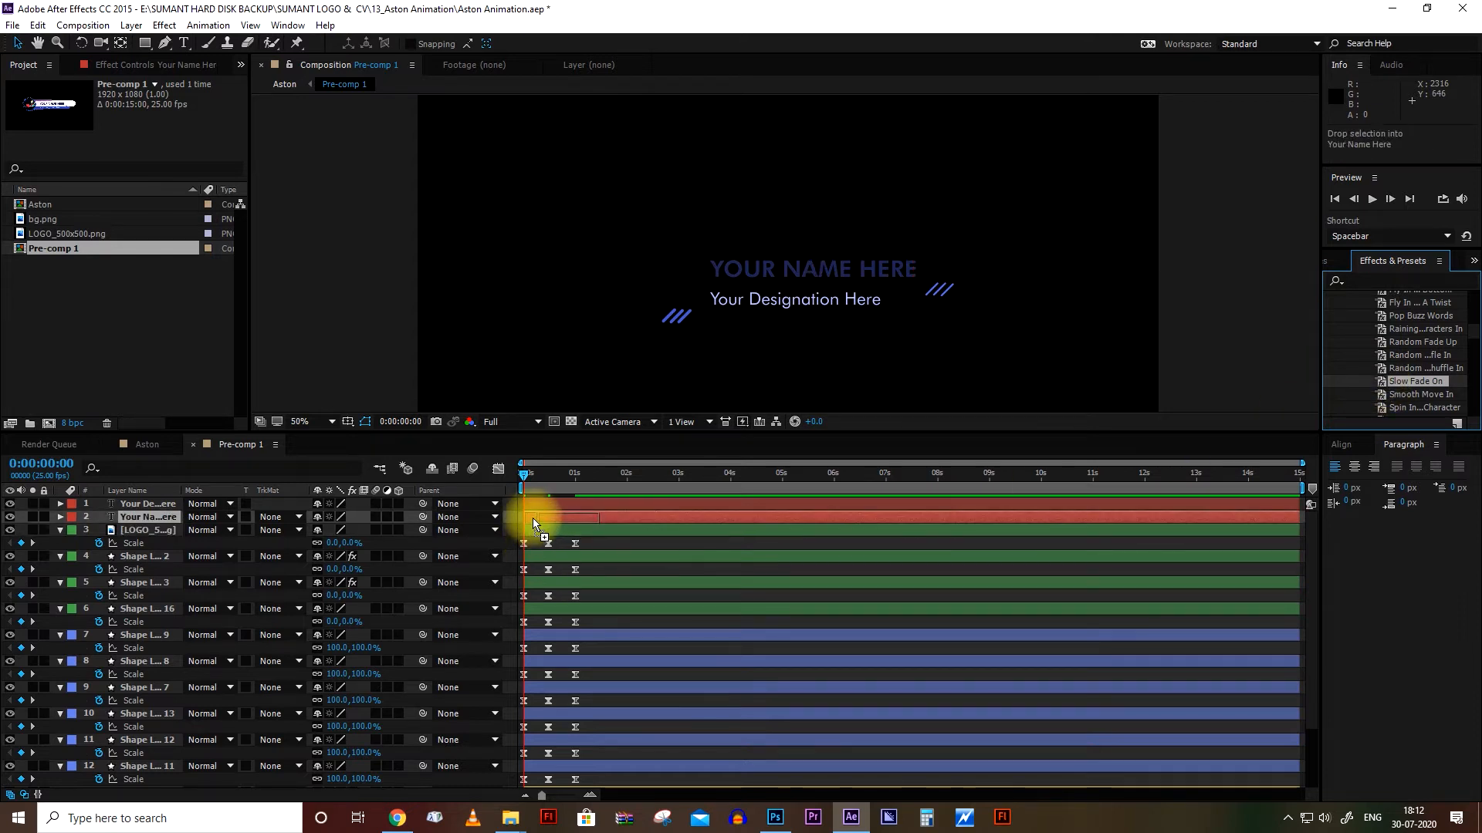
left_click(570, 518)
key("u")
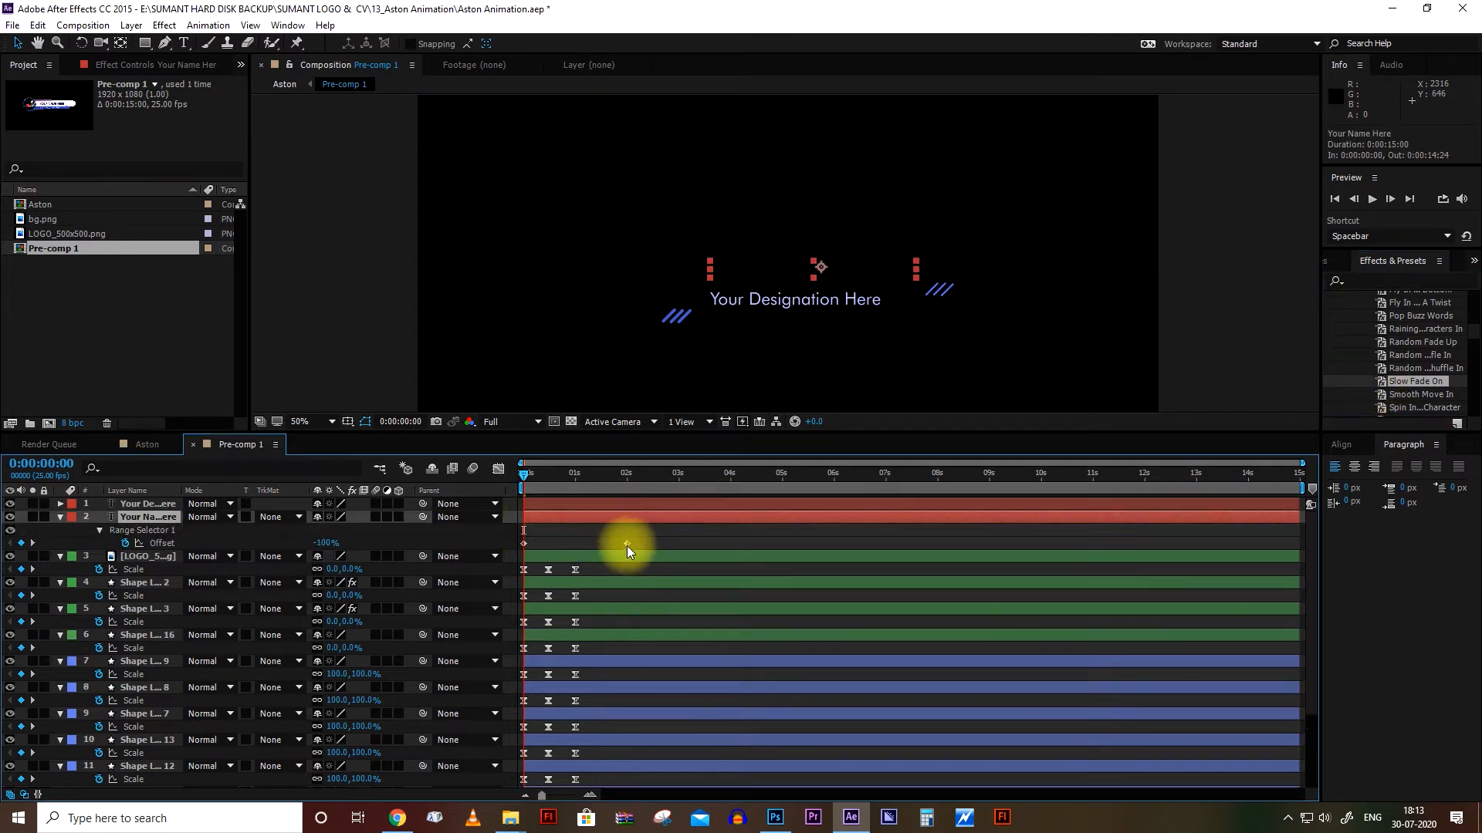
- Apply the Slow Fade On preset to the Your Designation Here layer and move its last Offset keyframe to 1:15
left_click(598, 505)
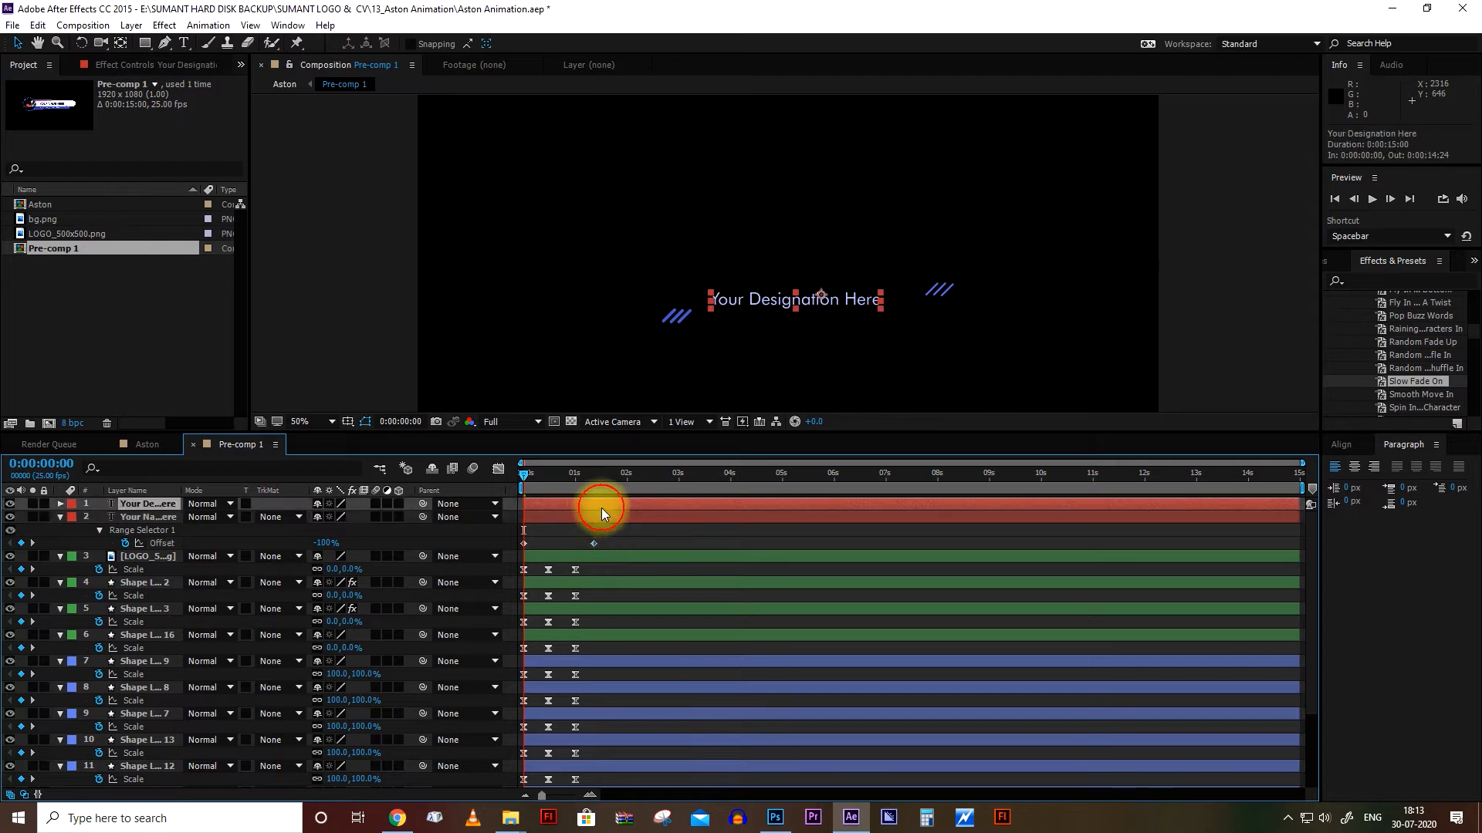
left_click_drag(1399, 381, 607, 530)
left_click(600, 503)
key("u")
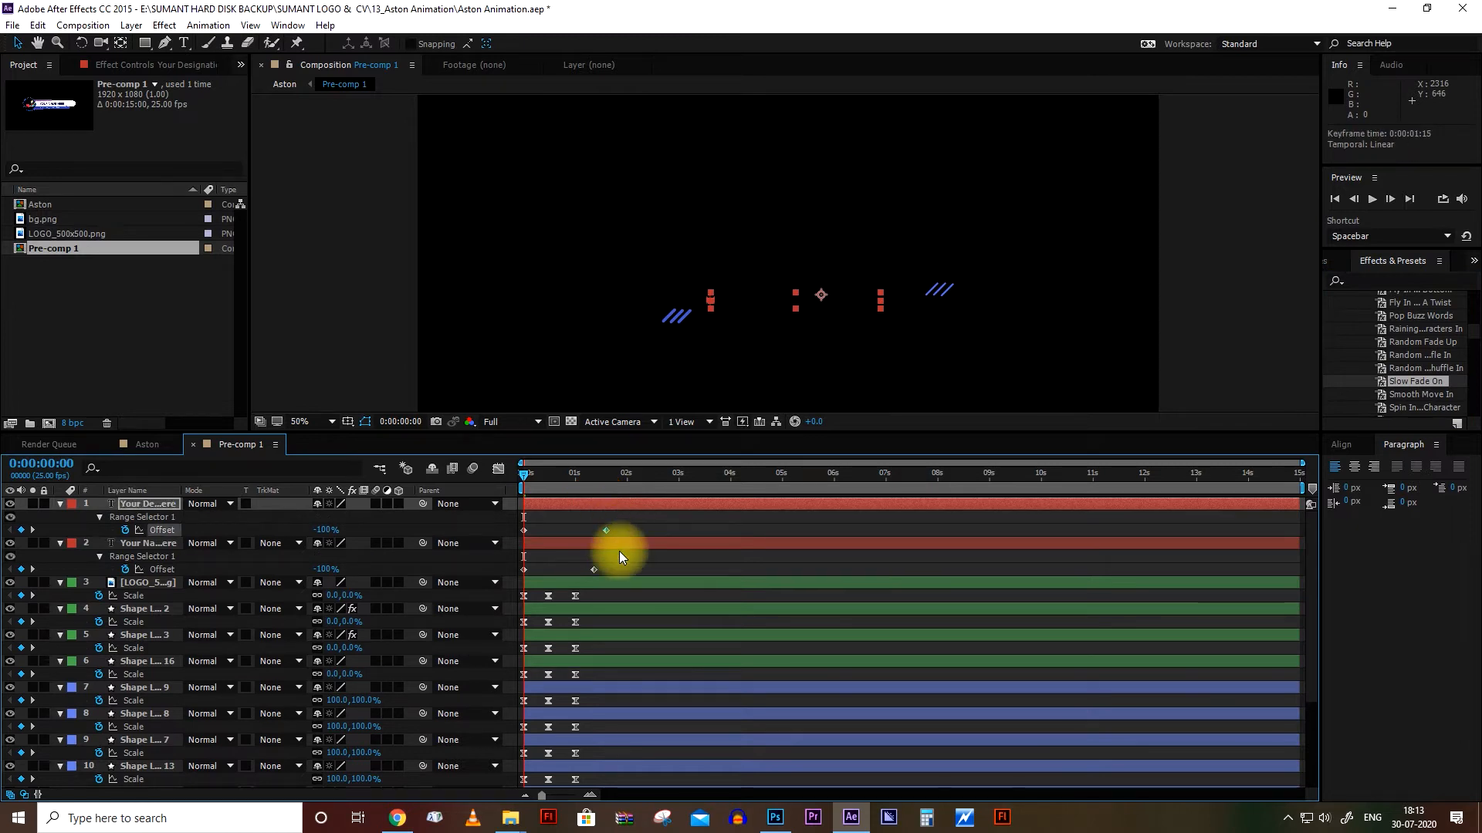
left_click(622, 563)
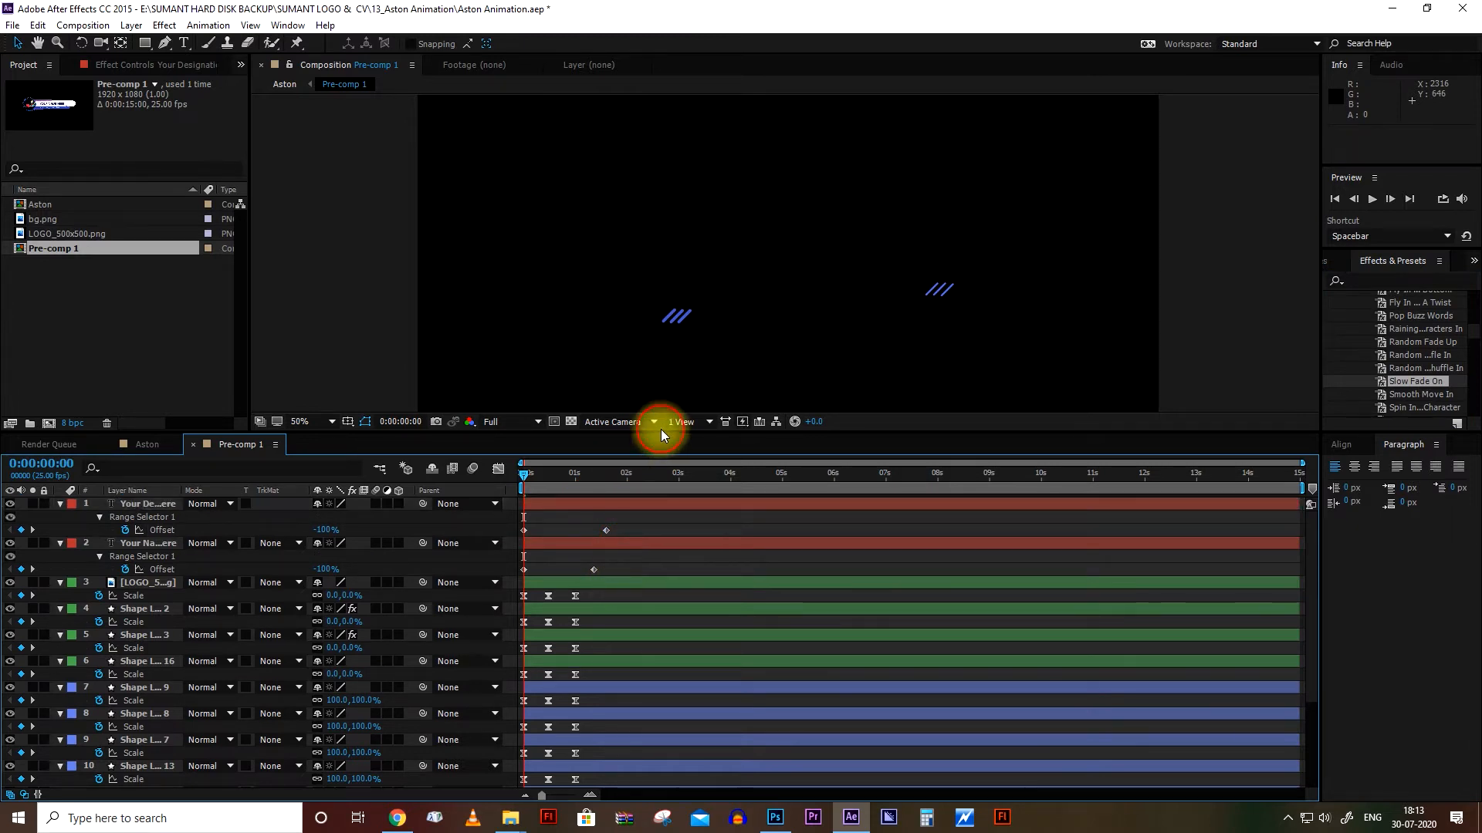
- Enlarge the timeline area and set the Scale of all six slash layers to 0% at 0 seconds
left_click_drag(657, 433, 655, 329)
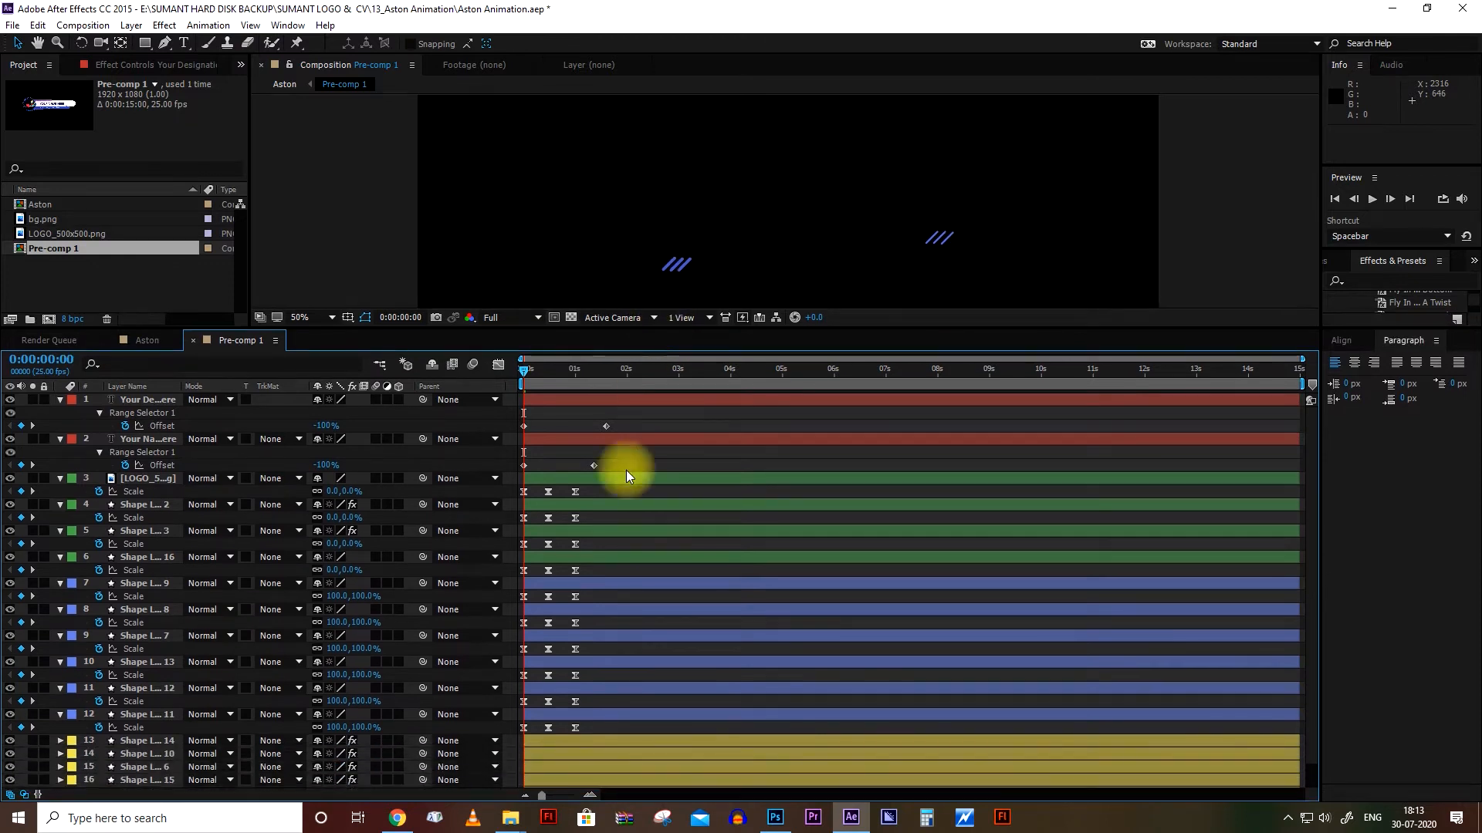
left_click(611, 585)
left_click(601, 716, "shift")
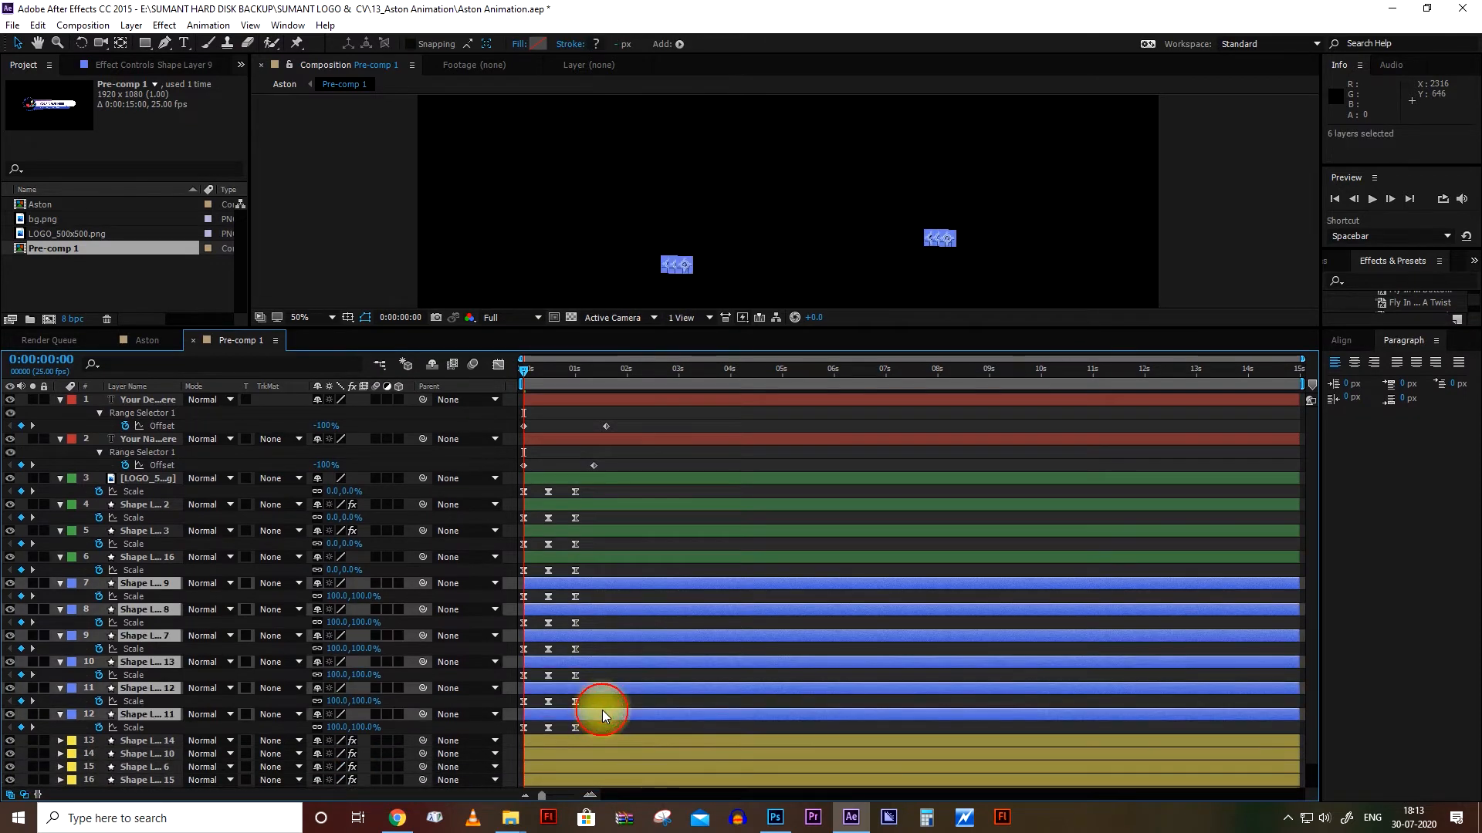
left_click_drag(332, 699, 93, 714)
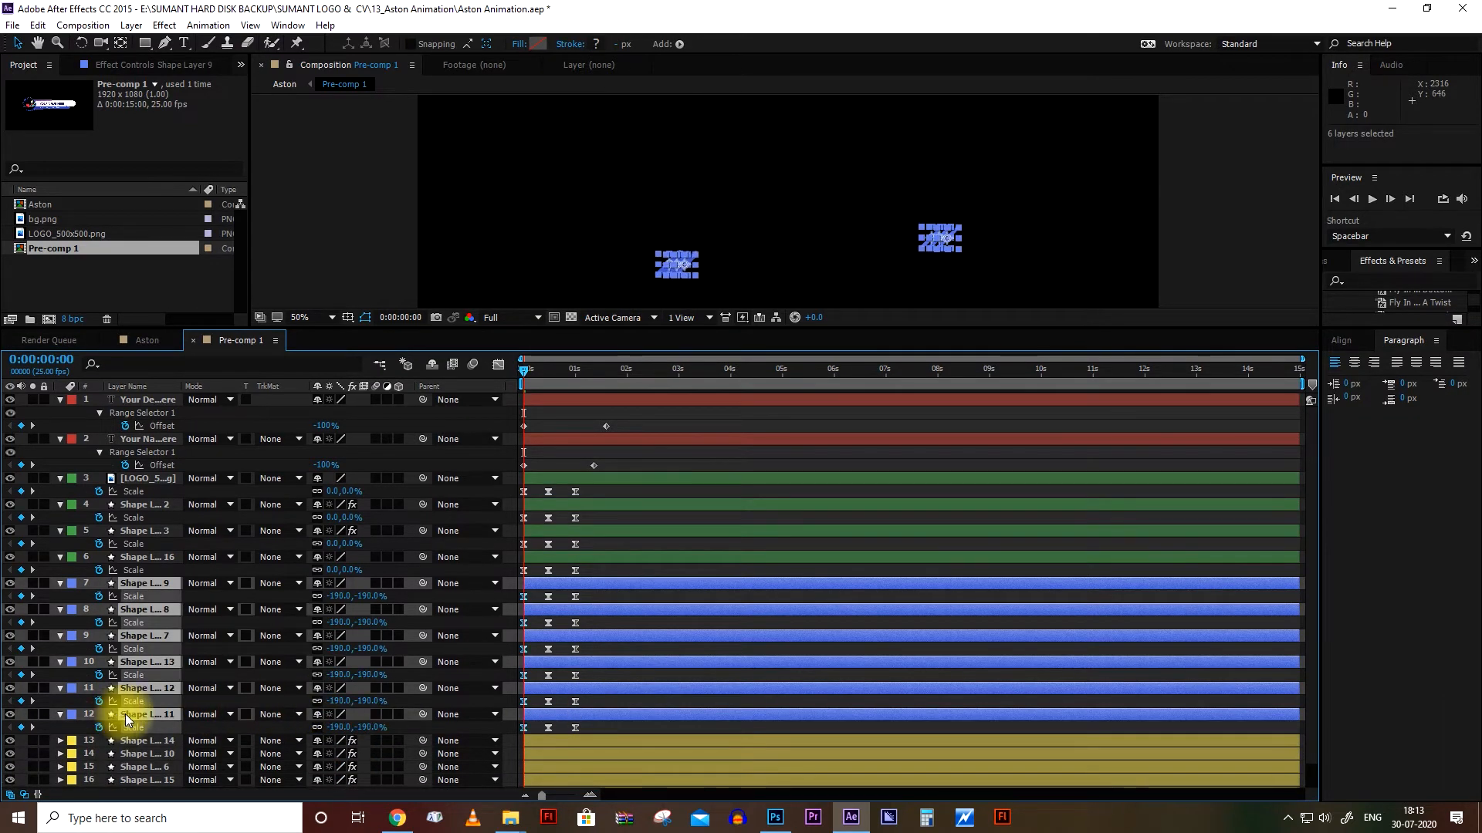
left_click(337, 701)
type("0")
key("Return")
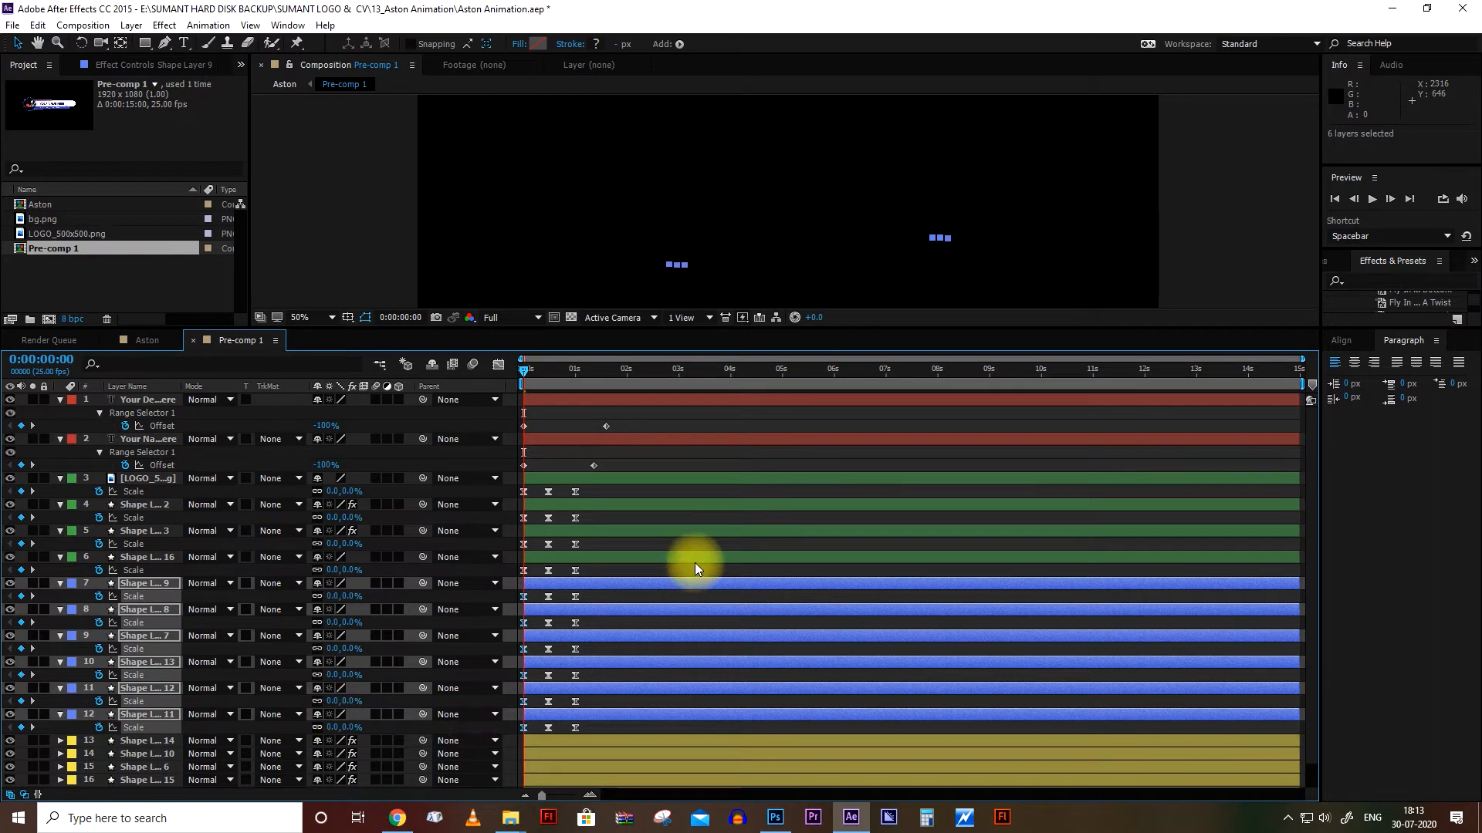
- Stagger the green layers in time, starting Shape Layer 3 at frame 7, Shape Layer 2 at about frame 15 and the logo at frame 22
left_click(627, 571)
left_click_drag(518, 368, 576, 409)
left_click(601, 490)
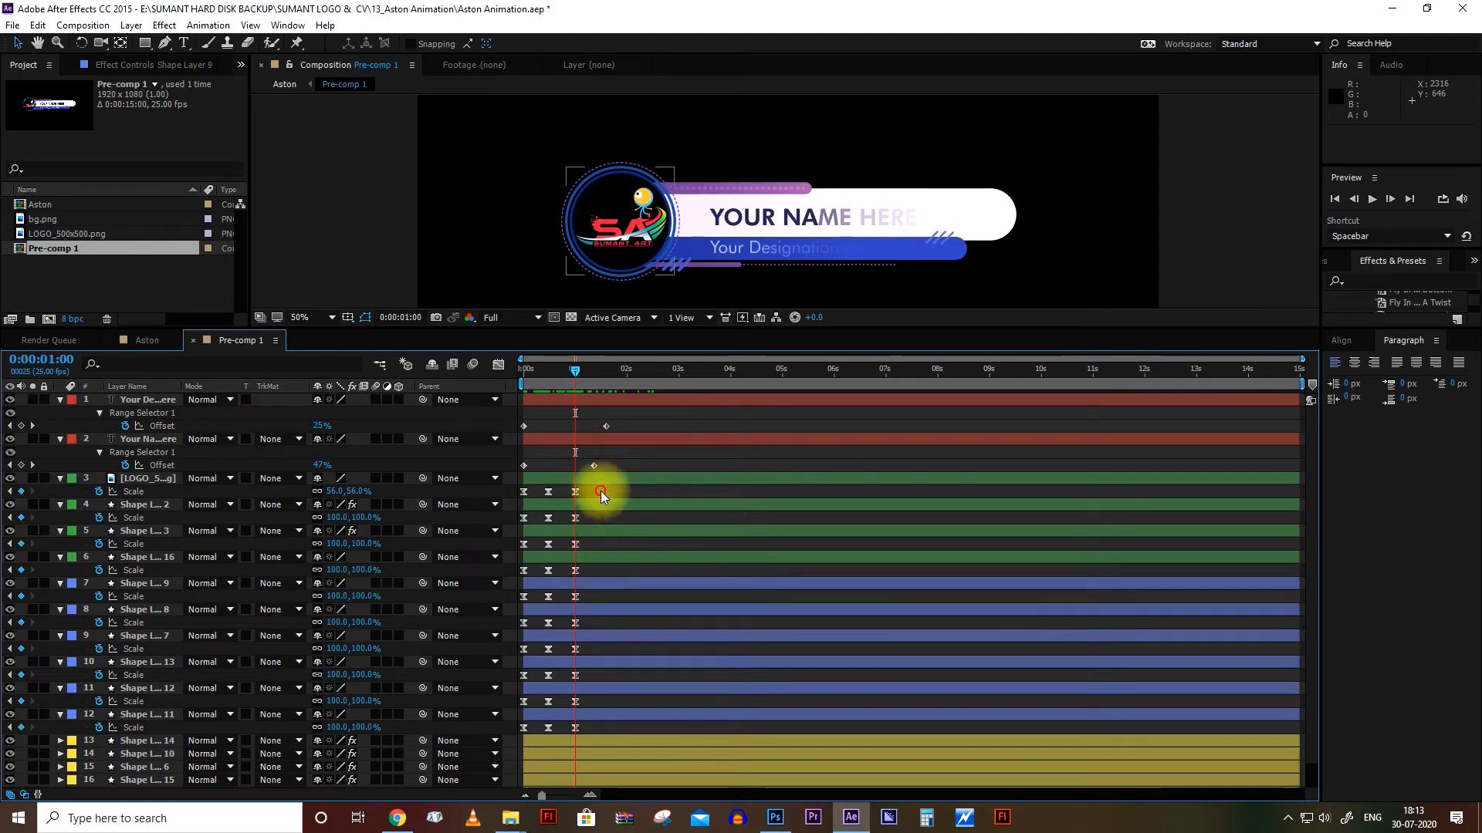
left_click(573, 534)
left_click(544, 479, "shift")
left_click_drag(539, 506, 596, 479)
left_click(554, 532, "shift")
left_click(580, 502, "shift")
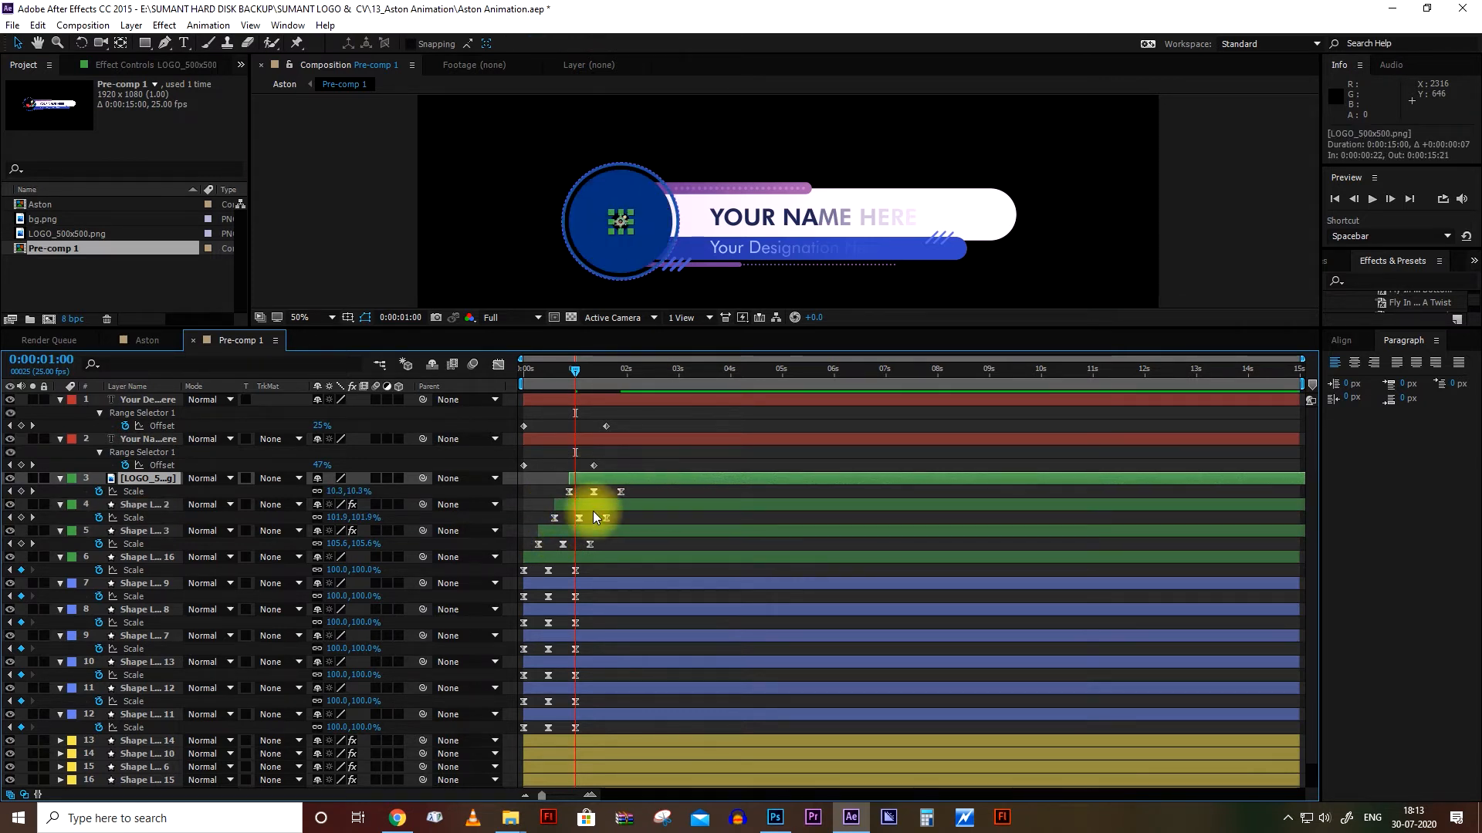
- Shift Shape Layer 3, Shape Layer 2 and the logo layer together 4 frames earlier, so Shape Layer 3 starts at frame 3
left_click(569, 392)
left_click_drag(569, 377, 526, 414)
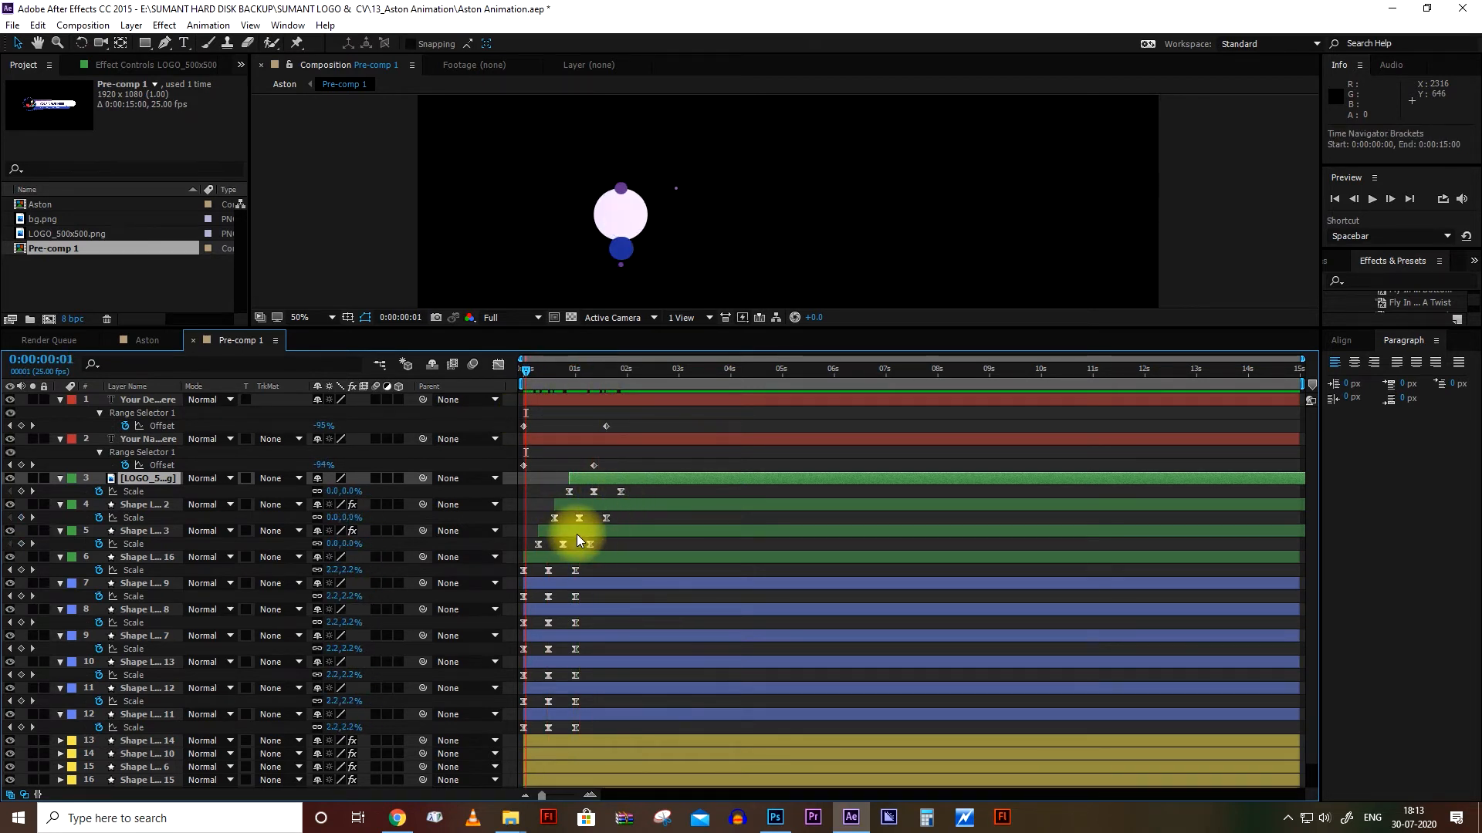
key("equal")
key("equal")
left_click(660, 531)
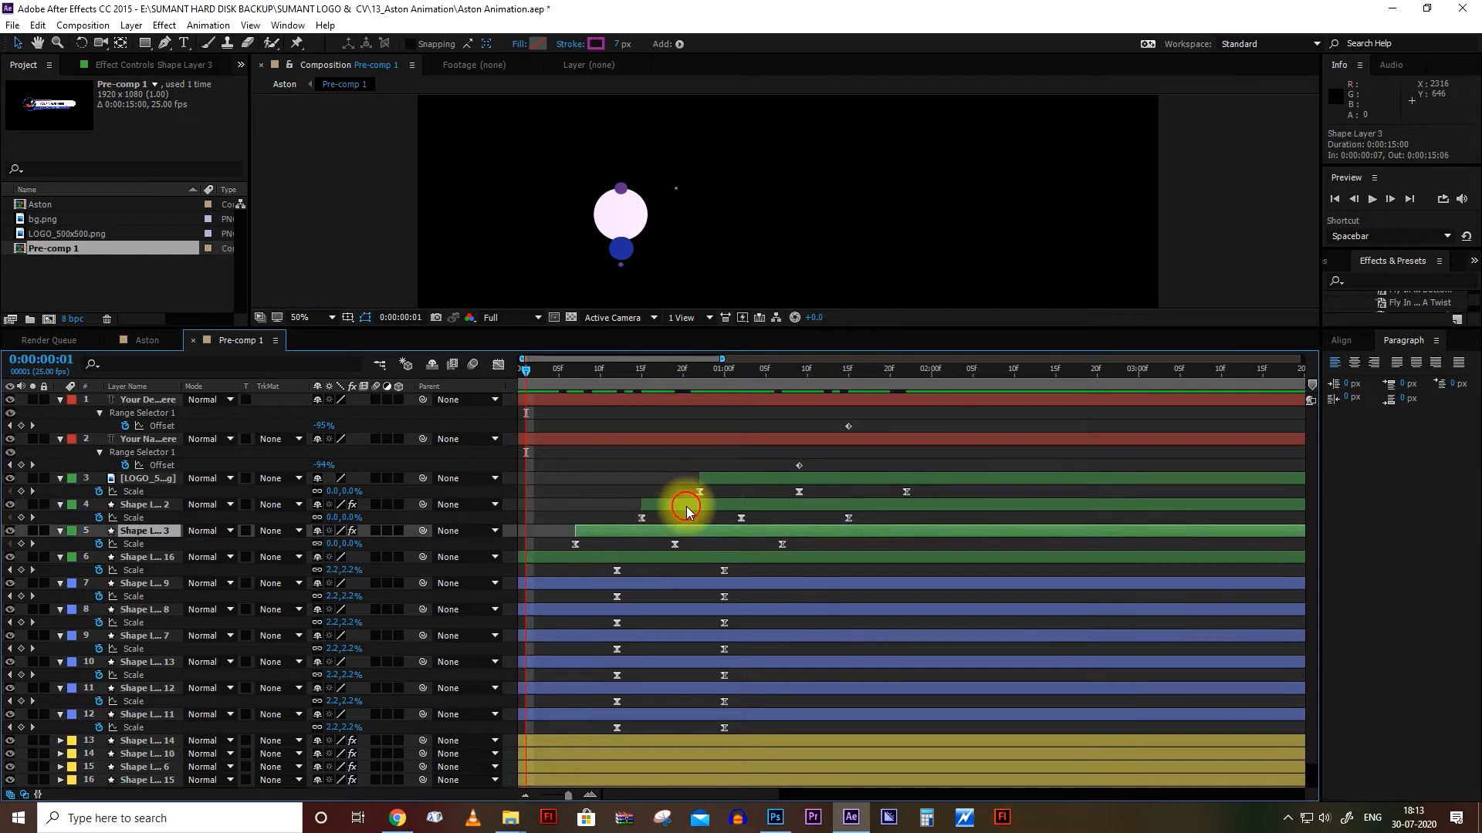
left_click(722, 479, "shift")
left_click_drag(660, 535, 625, 532)
left_click_drag(690, 795, 665, 795)
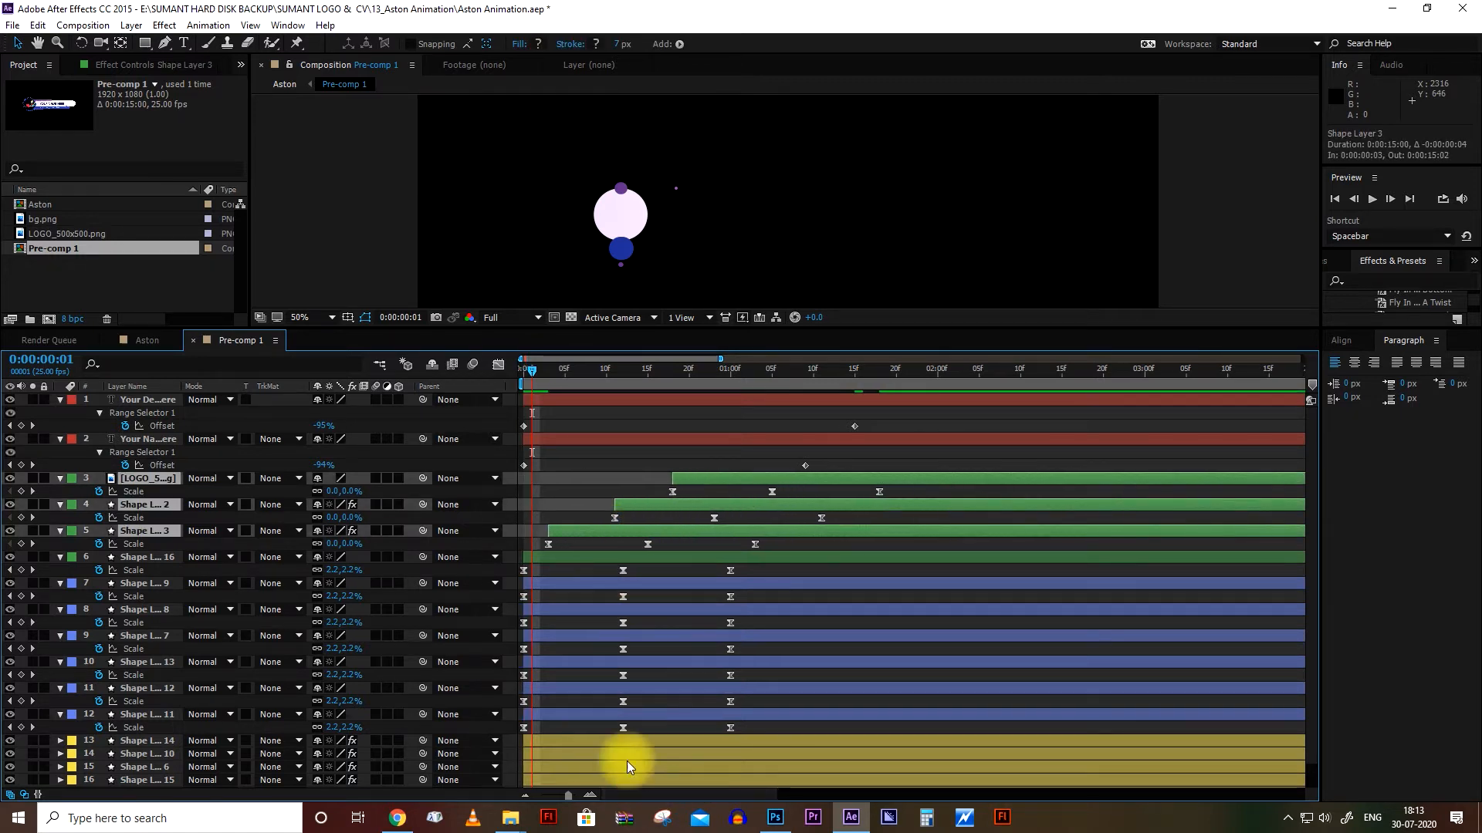
- Tighten the stagger by starting Shape Layer 2 at frame 6 and the logo layer at about frame 10
left_click(655, 531, "ctrl")
left_click_drag(642, 504, 578, 511)
left_click(659, 486)
left_click(585, 507)
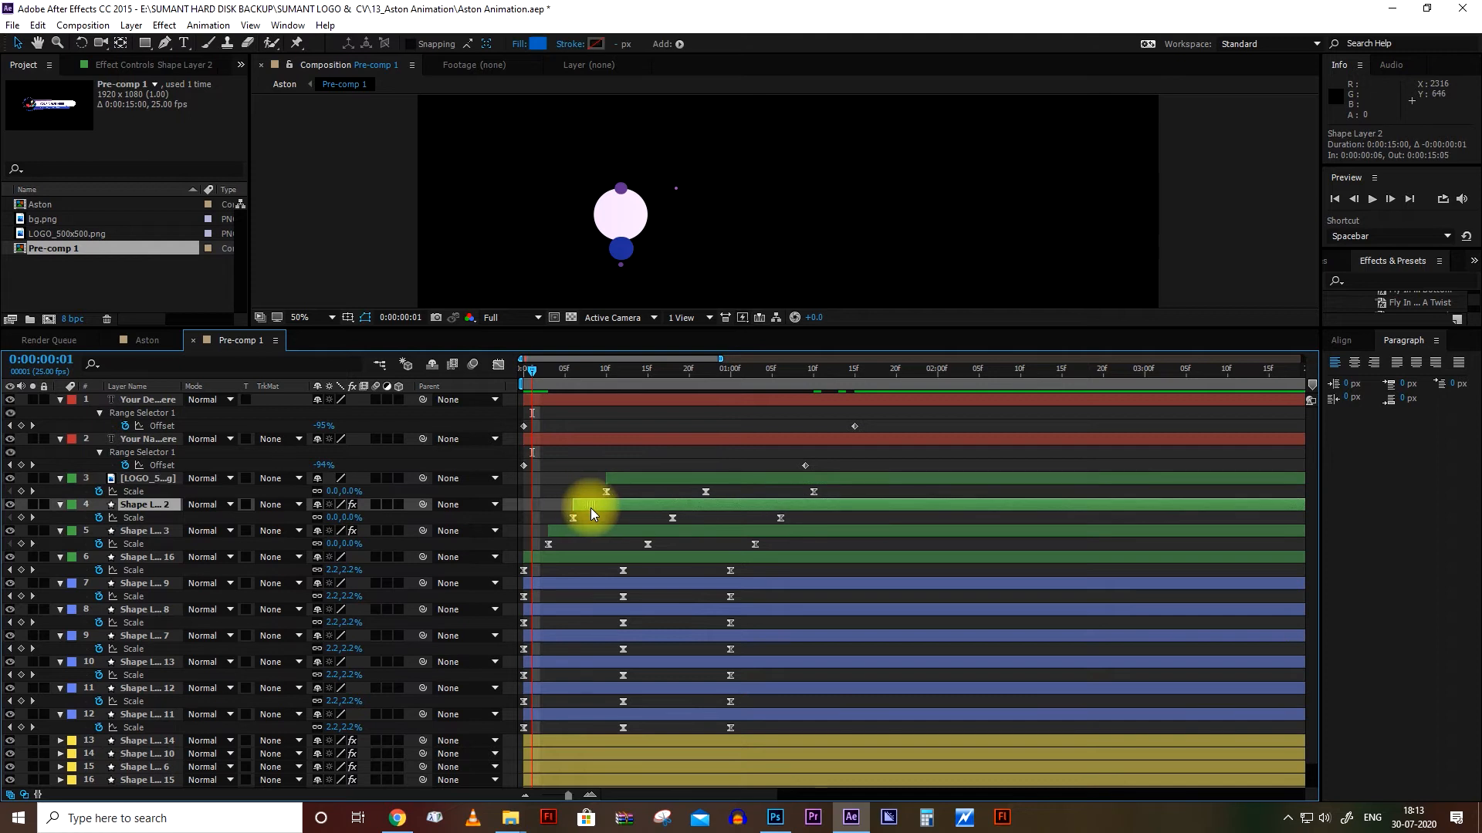
- Shift the six yellow shape layers, from Shape Layer 14 down to Shape Layer 4, together so they start at frame 15
left_click_drag(529, 371, 647, 392)
scroll(660, 729, "down", 1)
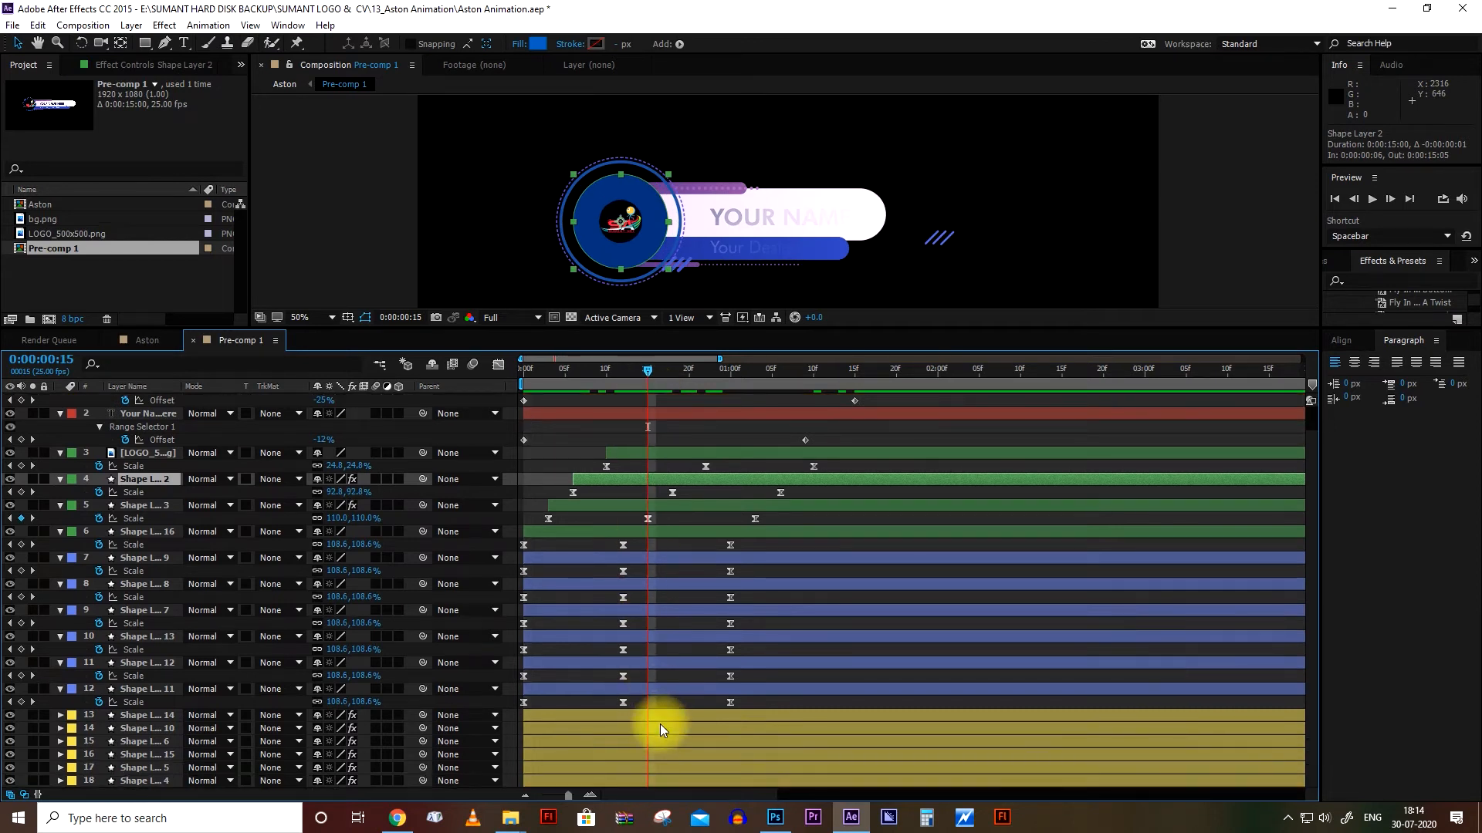
left_click(658, 716)
left_click(662, 781, "shift")
left_click_drag(566, 734, 682, 727)
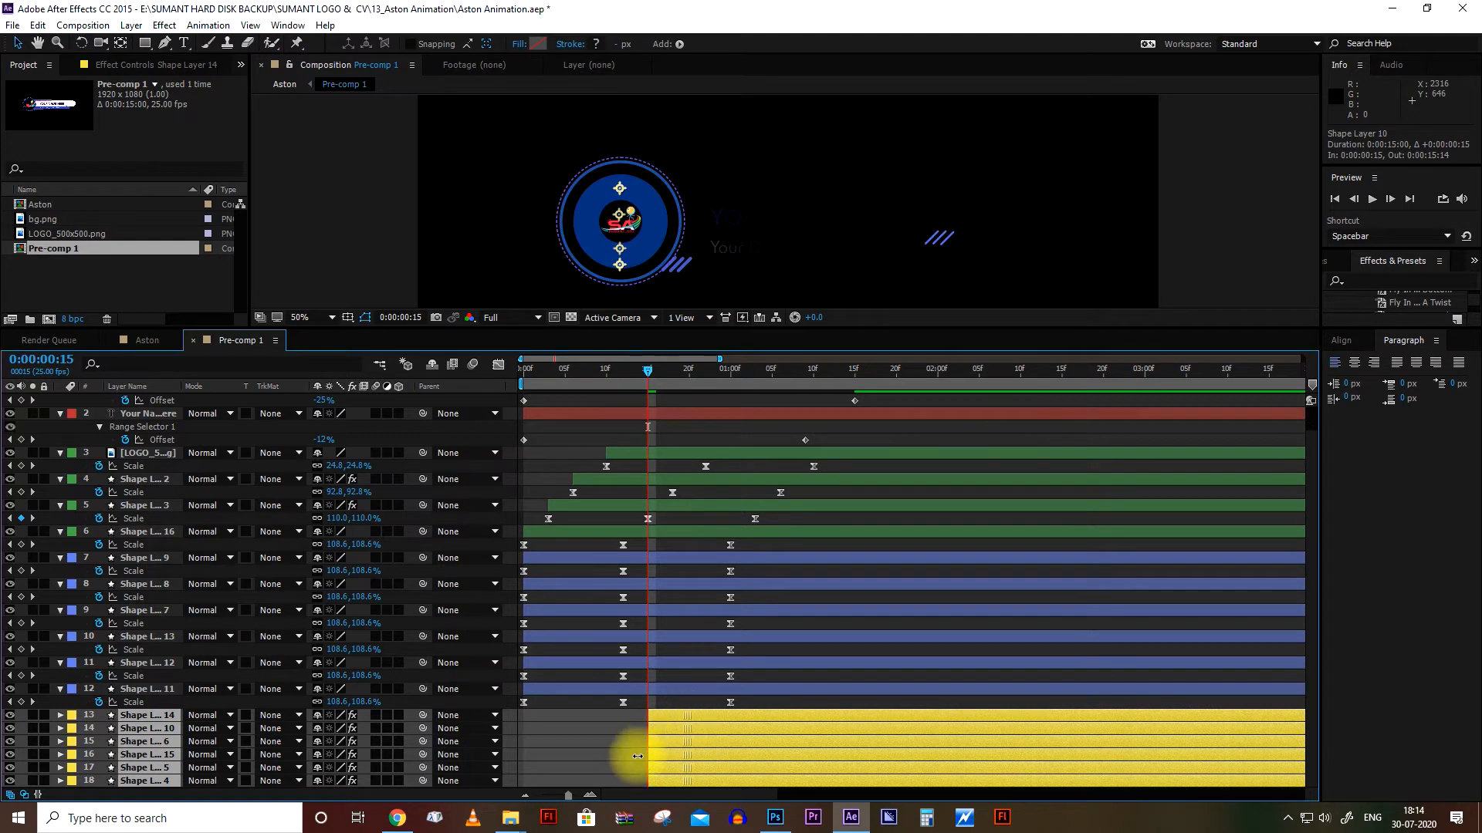
- Stagger the yellow layers upward in time, from Shape Layer 4 at frame 15 to Shape Layer 14 at 1:20
left_click_drag(672, 785, 809, 717)
left_click(707, 755, "ctrl")
left_click(734, 747, "ctrl")
left_click(760, 735, "ctrl")
left_click(724, 765, "shift")
left_click_drag(716, 755, 743, 754)
left_click(741, 768, "ctrl")
left_click(760, 754, "ctrl")
left_click_drag(760, 745, 911, 722)
left_click(807, 747, "ctrl")
left_click(866, 737, "ctrl")
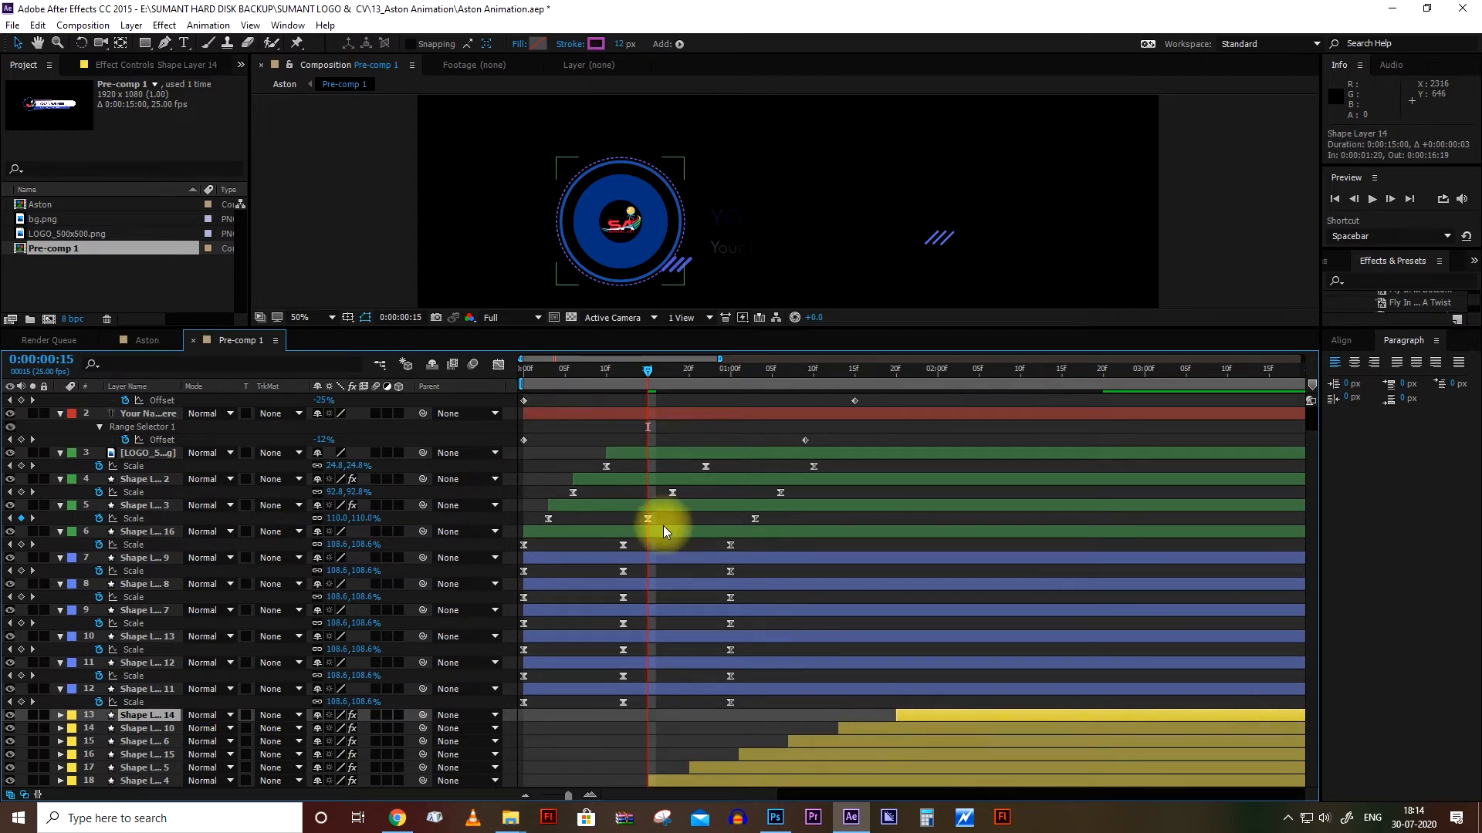
- Shift all six blue slash layers together so they start at 1:20, in line with Shape Layer 14
left_click(605, 557)
left_click(594, 690, "shift")
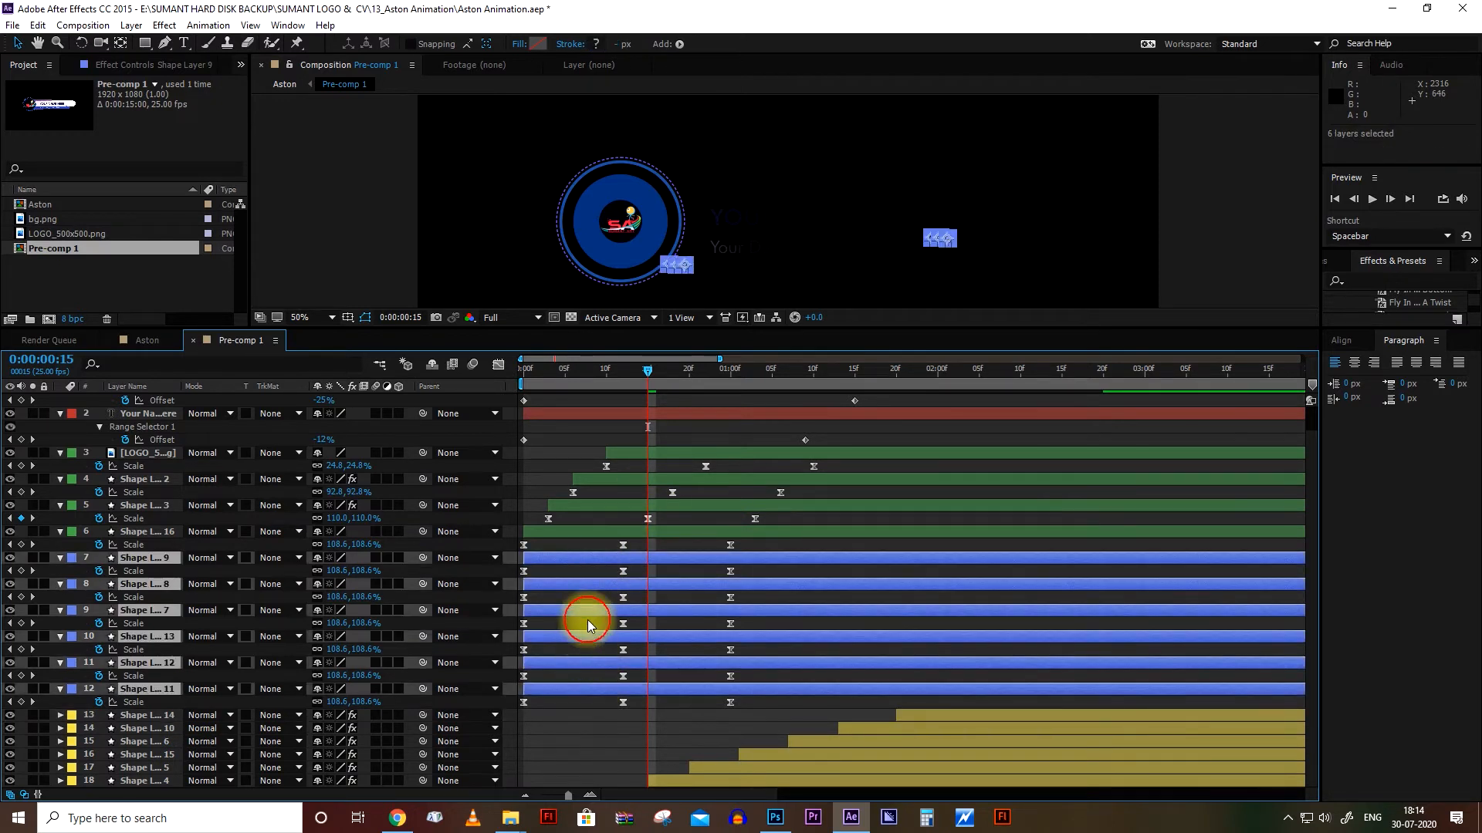
left_click_drag(578, 585, 942, 585)
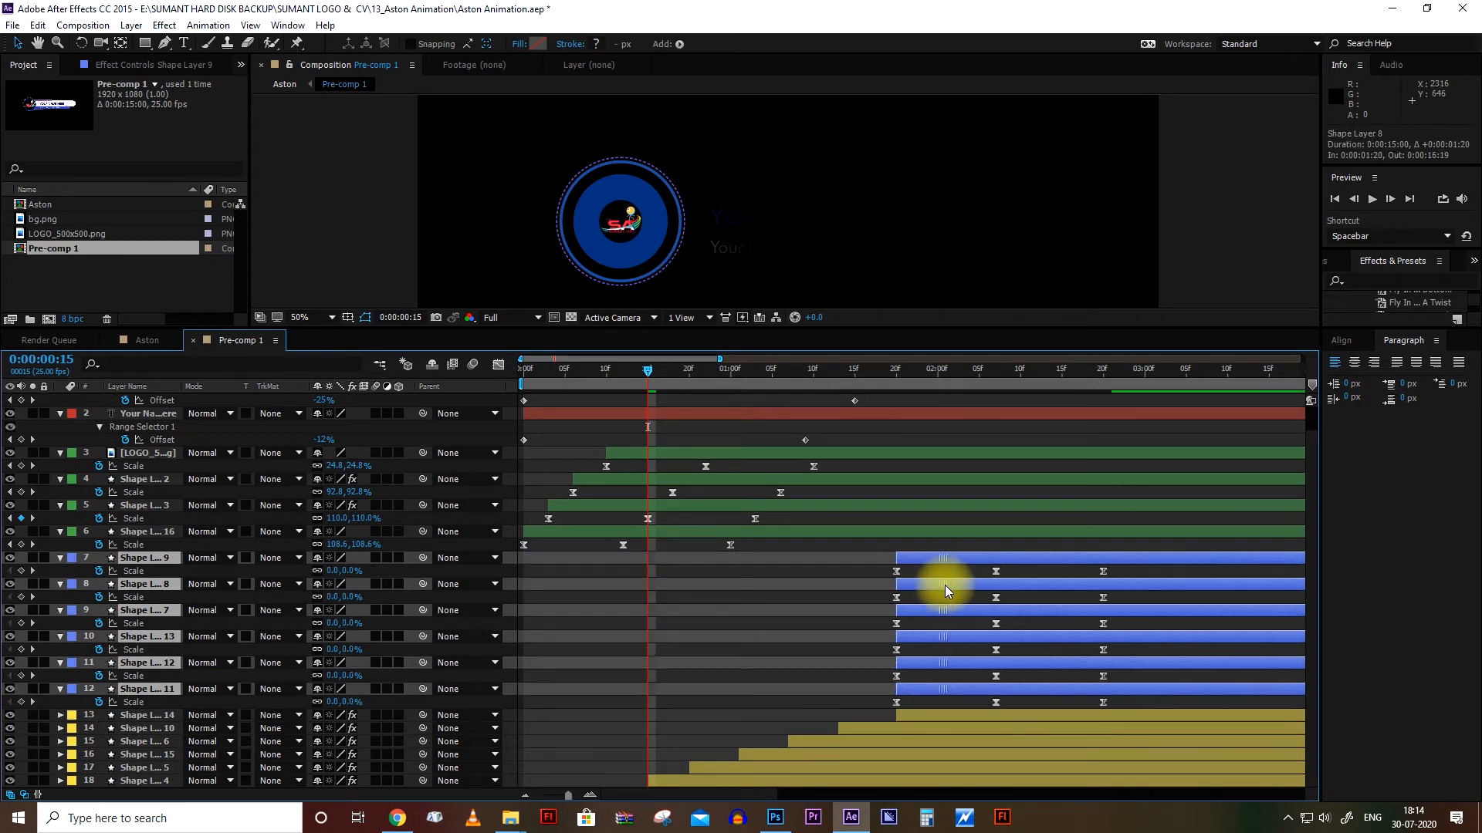
- Stagger the slash layers about half a second apart, from Shape Layer 11 at 1:20 to Shape Layer 9 at 4:07, and preview from the start
left_click(936, 689, "ctrl")
left_click_drag(929, 668, 1227, 619)
left_click(1029, 662, "ctrl")
left_click(1099, 638, "ctrl")
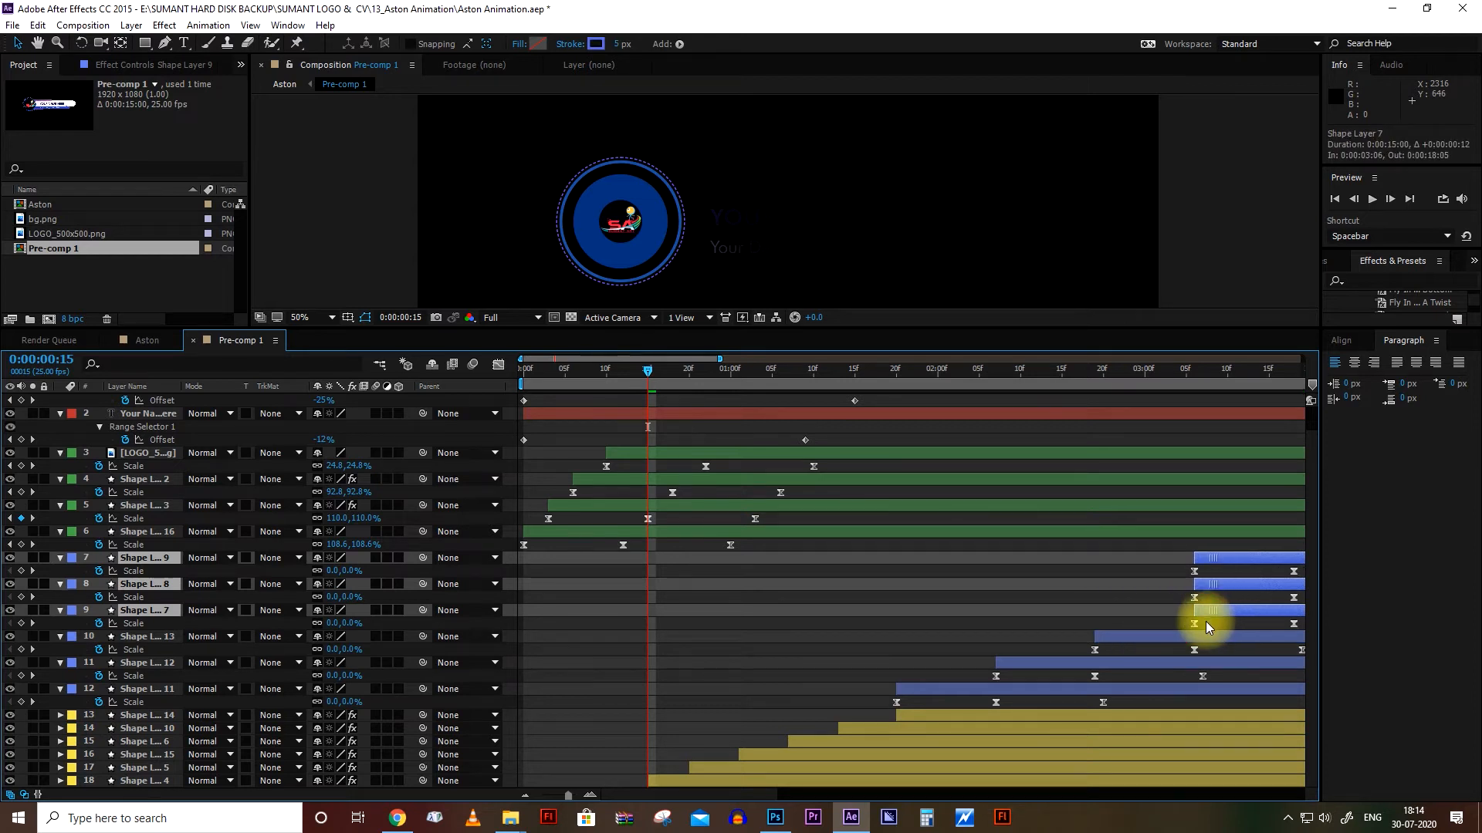
key("minus")
key("minus")
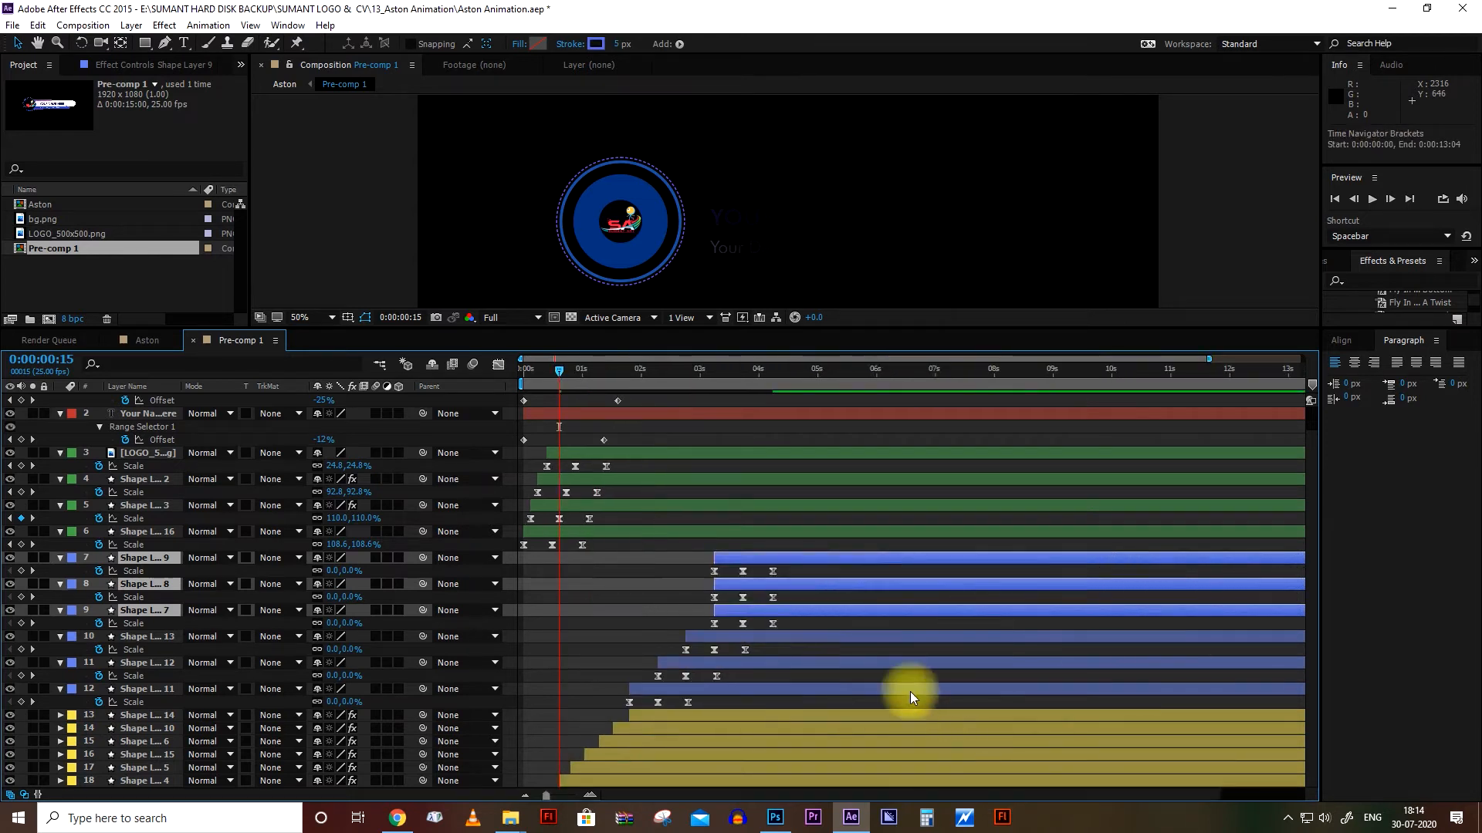
left_click(735, 614, "ctrl")
left_click_drag(731, 585, 795, 560)
left_click(763, 572)
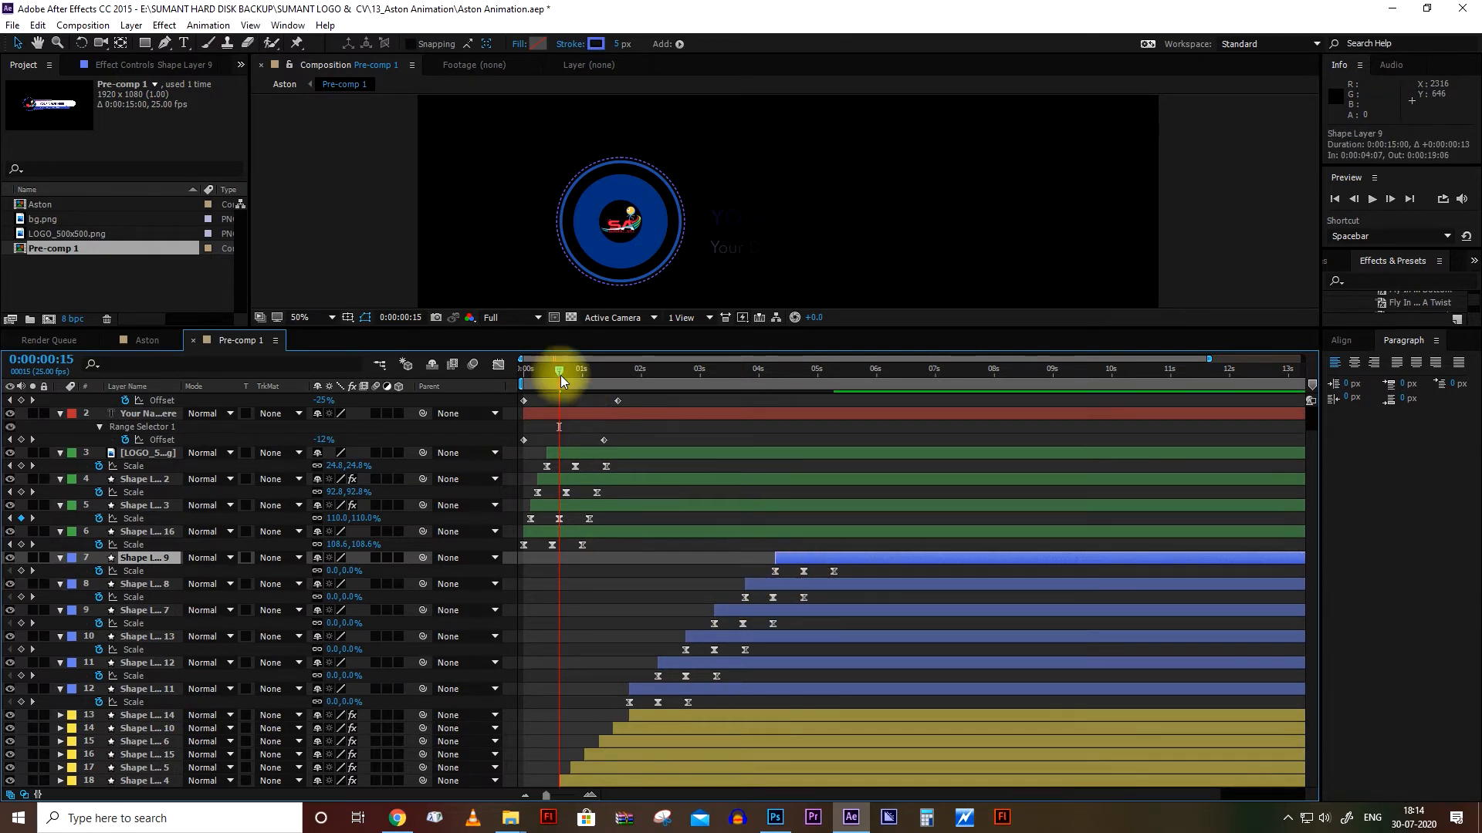
left_click(528, 374)
key("space")
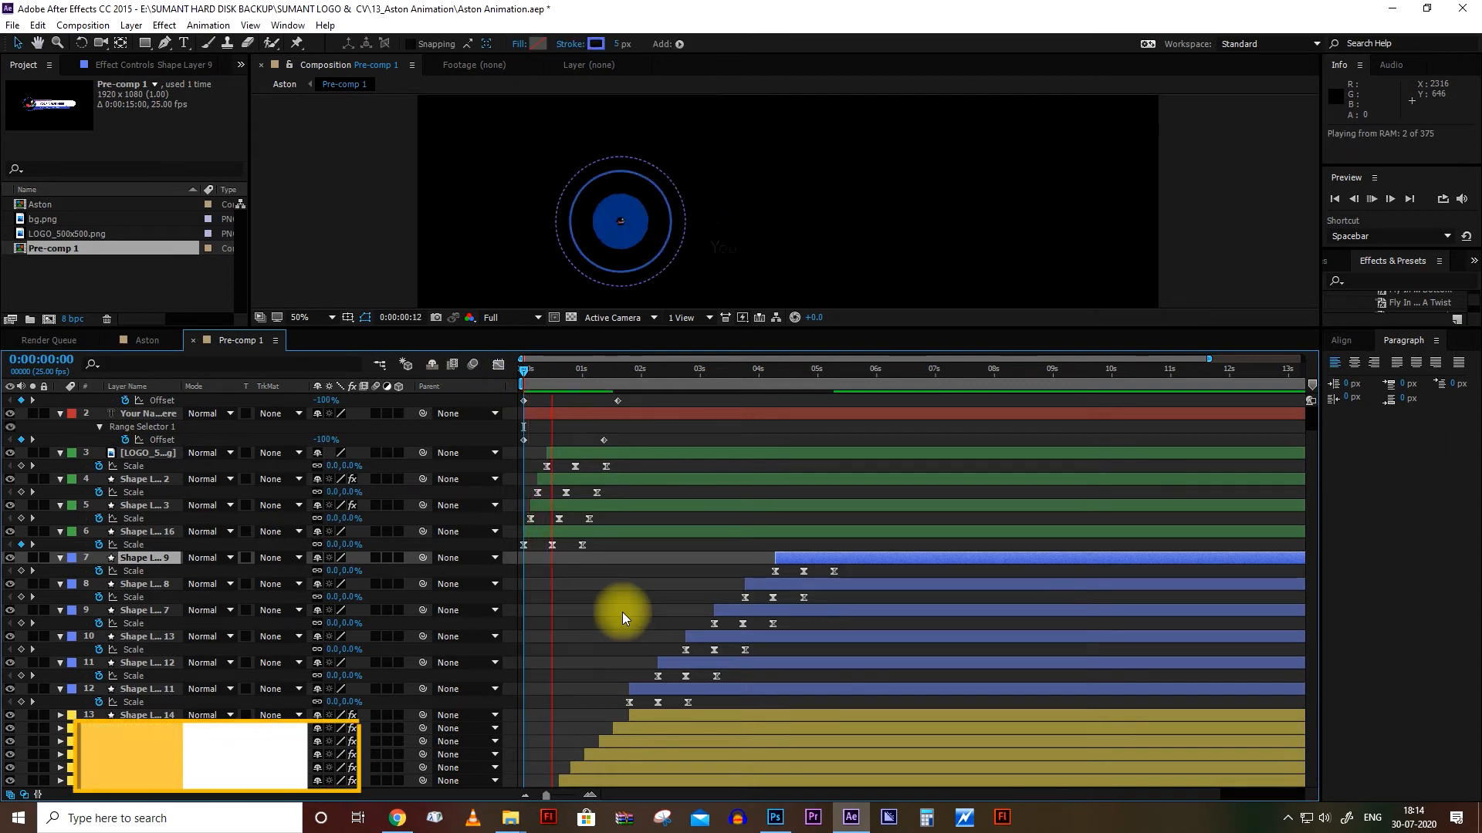
- Delay the text layers so the name layer starts at about 1:01 and the designation layer at 2:09
left_click_drag(631, 372, 655, 403)
left_click(637, 414)
scroll(669, 449, "up", 2)
left_click(571, 401, "shift")
left_click_drag(630, 392, 596, 372)
left_click_drag(613, 437, 688, 400)
left_click(605, 404)
key("Page_Up")
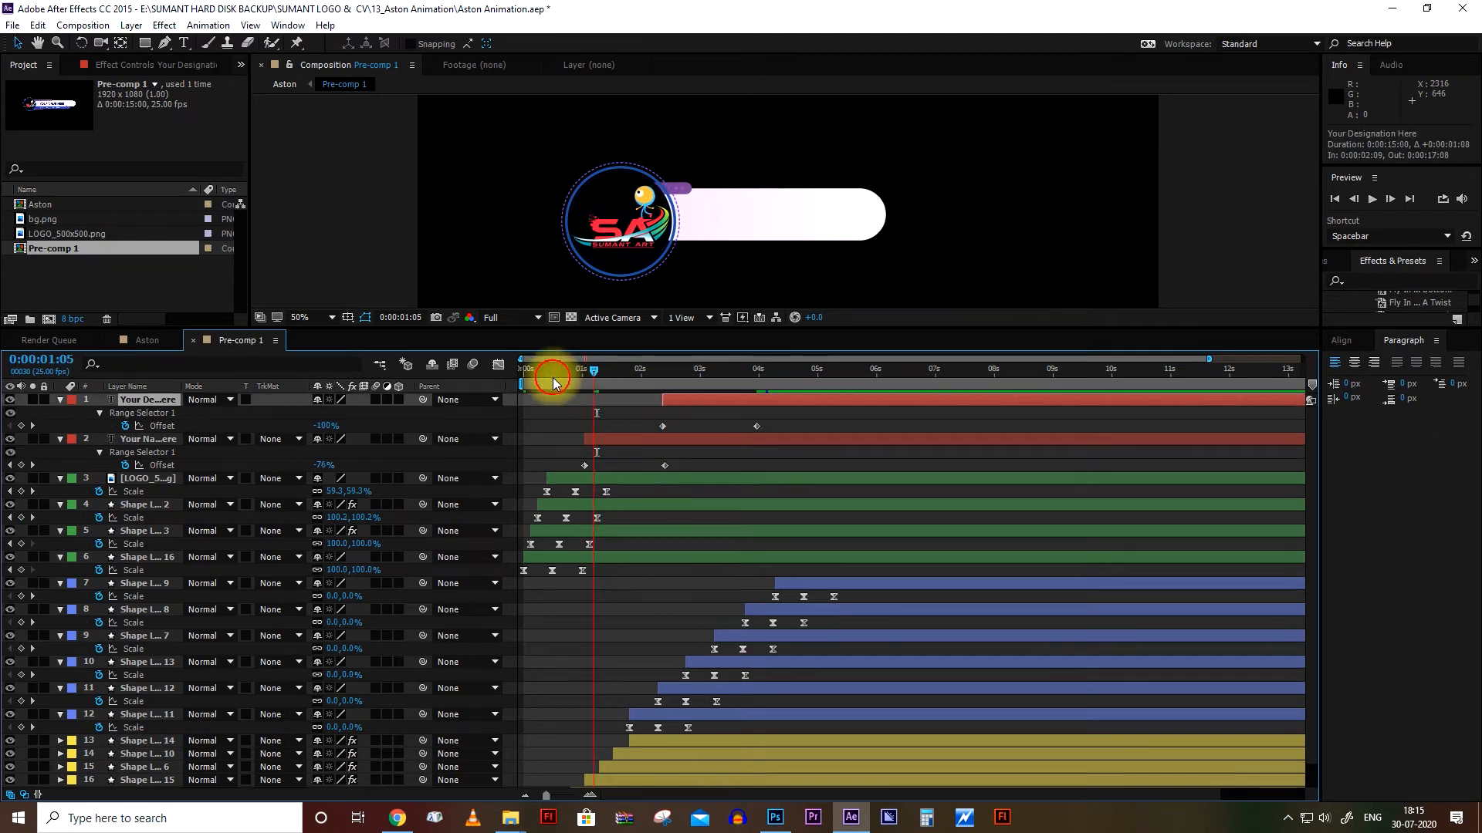
- Preview the lower third animation from the start and park the playhead at 5:10
left_click_drag(553, 379, 475, 382)
key("space")
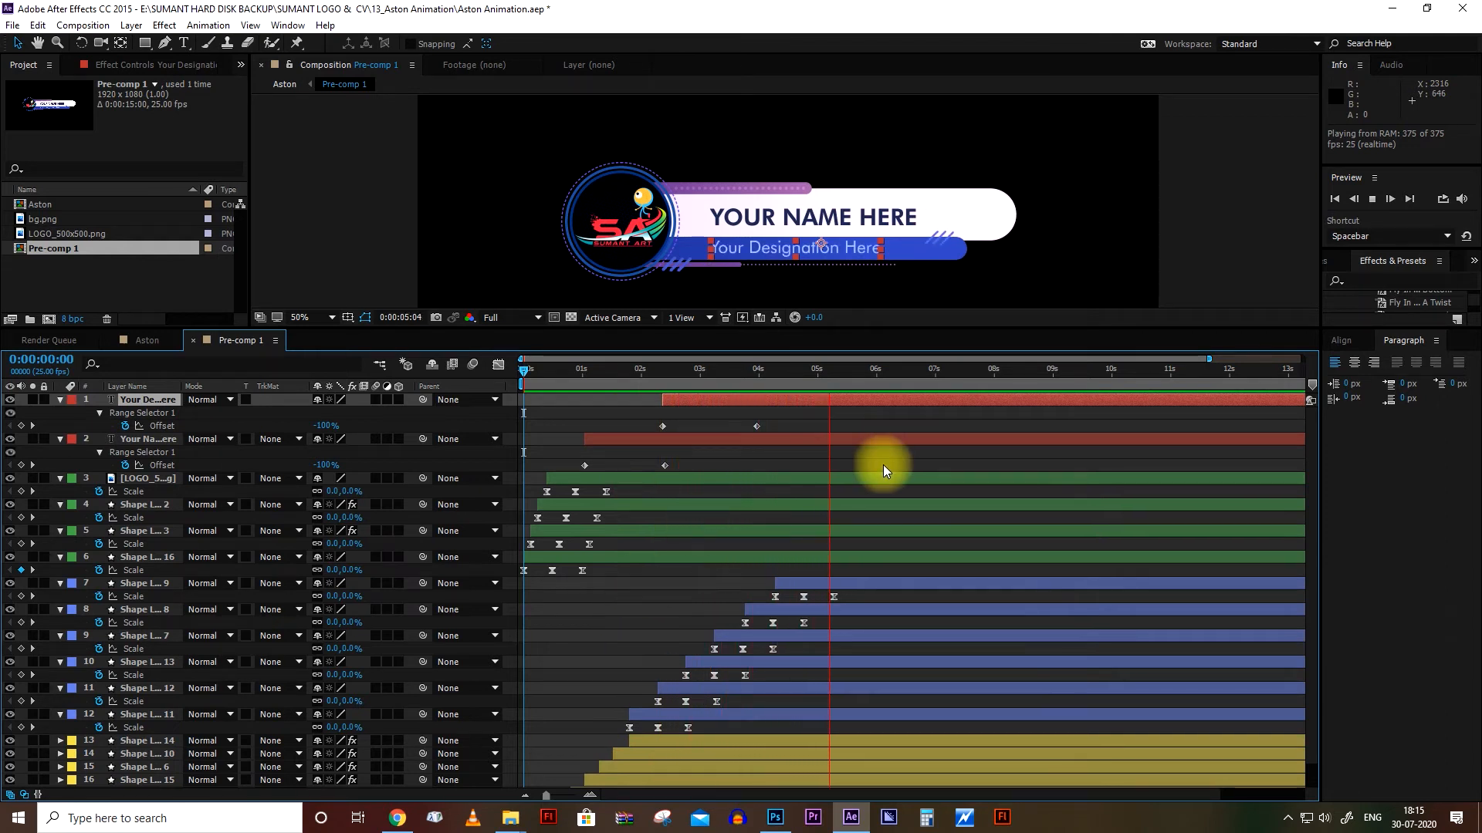
left_click_drag(829, 372, 841, 429)
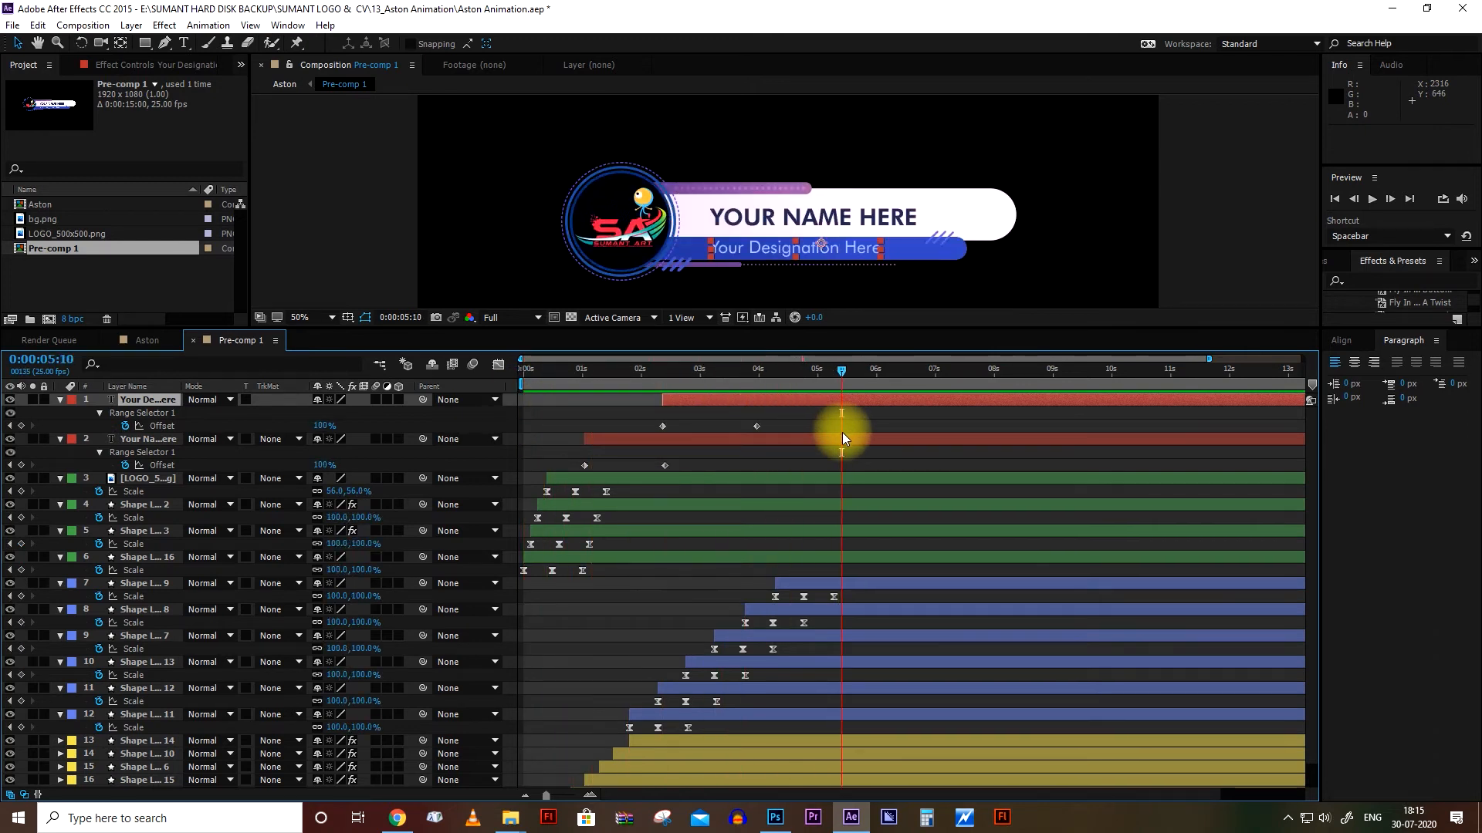
- Pre-compose the six yellow bar and line layers, from Shape Layer 14 to Shape Layer 4, into one composition
scroll(756, 594, "down", 1)
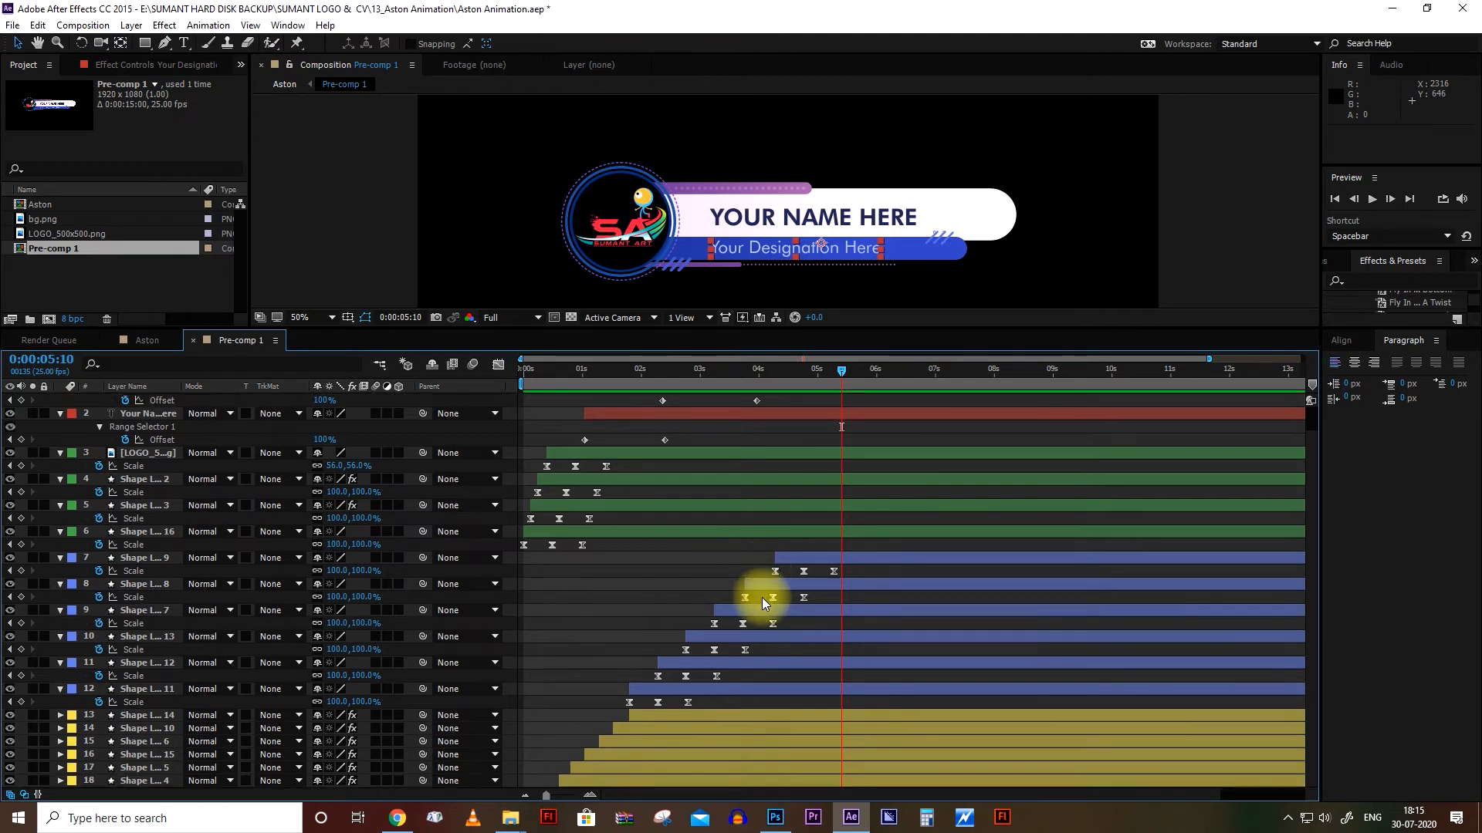
left_click(812, 722)
left_click(814, 784, "shift")
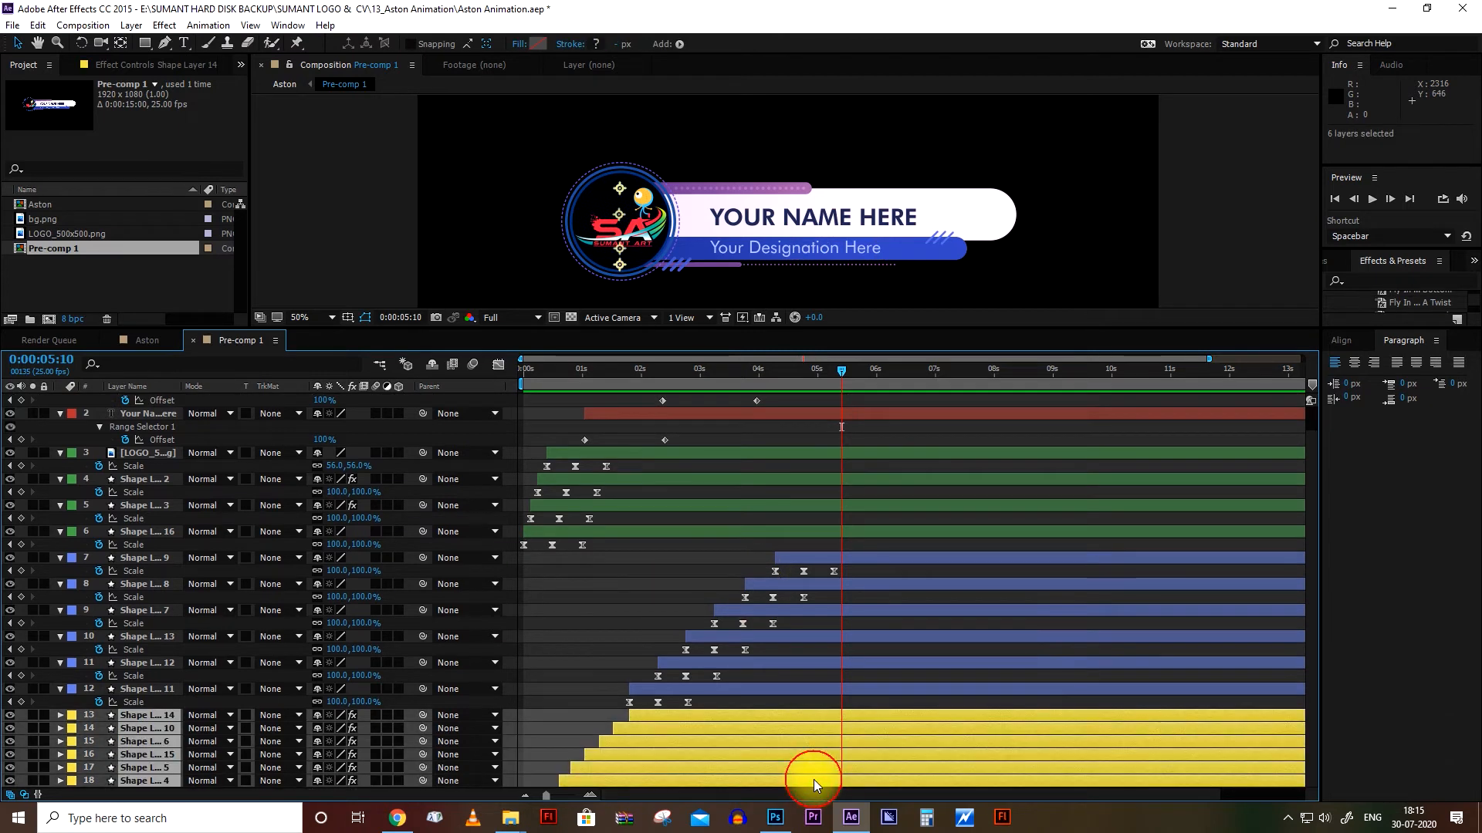
right_click(814, 783)
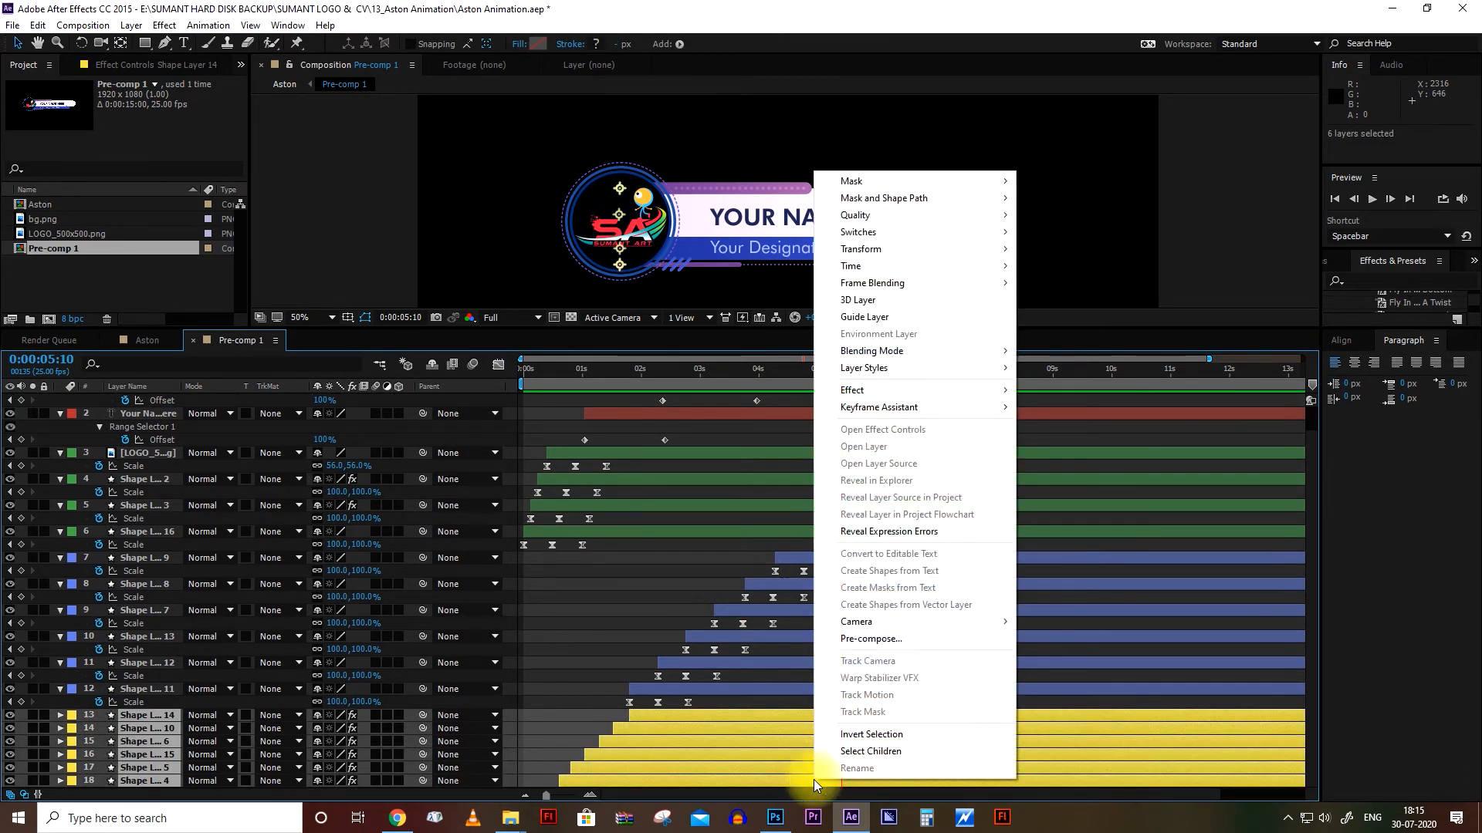
left_click(883, 638)
left_click(595, 479)
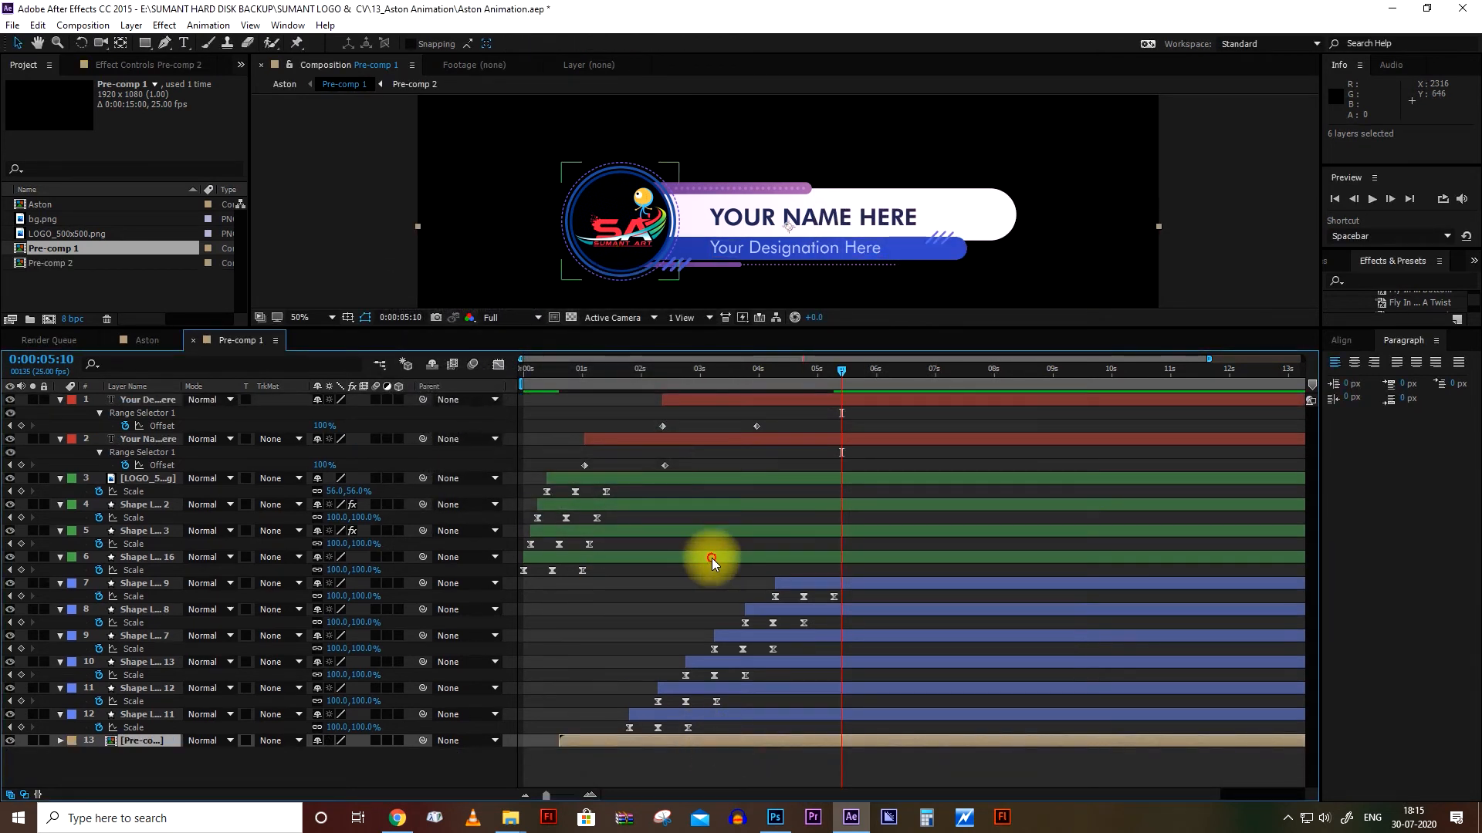
- Pre-compose the logo layer with Shape Layers 2, 3 and 16 into one composition
left_click(711, 557)
left_click(724, 478, "shift")
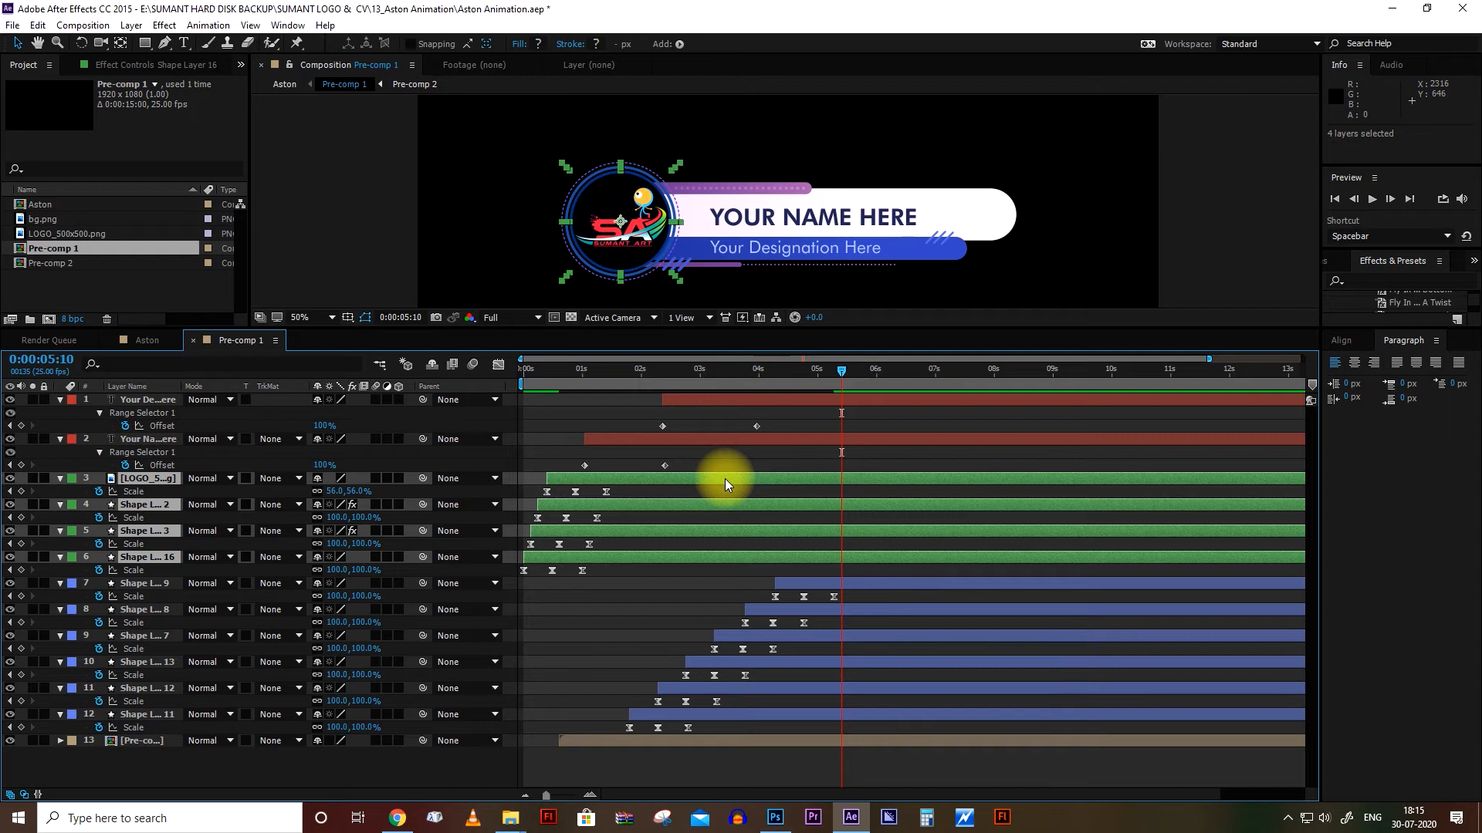
right_click(724, 478)
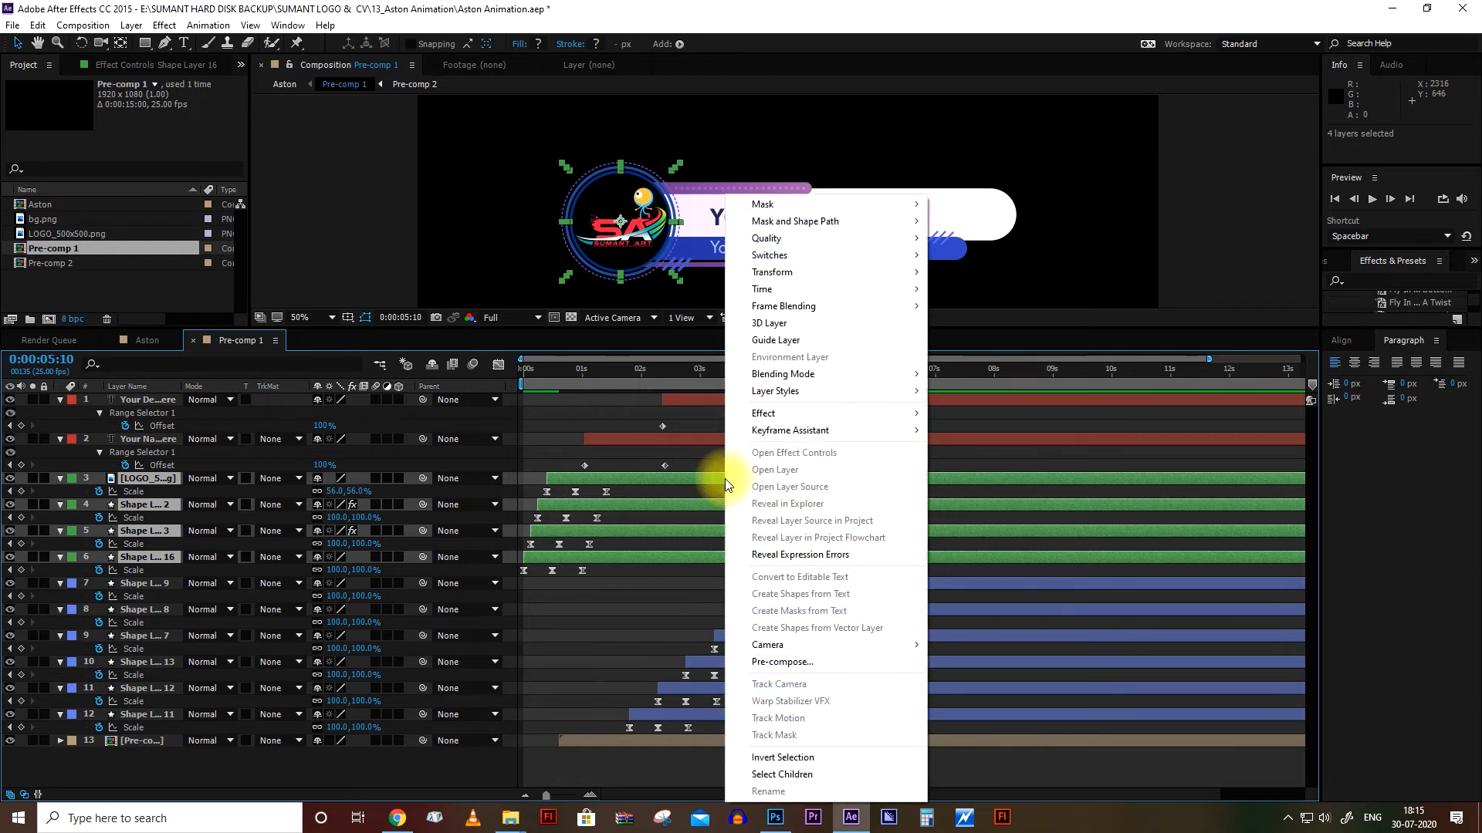
left_click(783, 661)
left_click(600, 480)
- With the logo pre-comp selected at 2:00, enlarge the upper panel area and search the effects for "CC li"
left_click_drag(705, 382, 641, 386)
left_click(691, 479)
left_click(1384, 280)
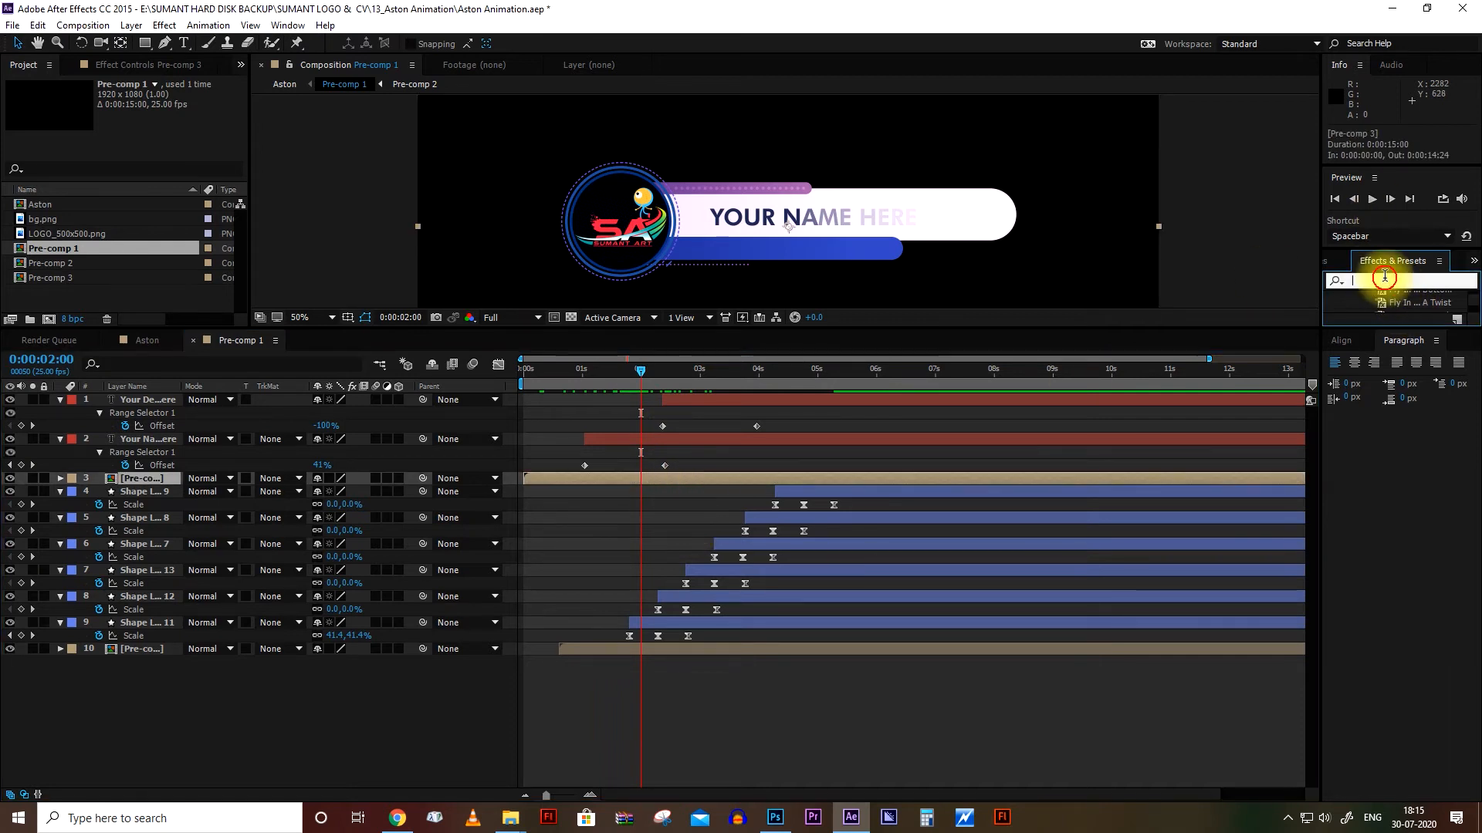
left_click_drag(1234, 328, 1253, 473)
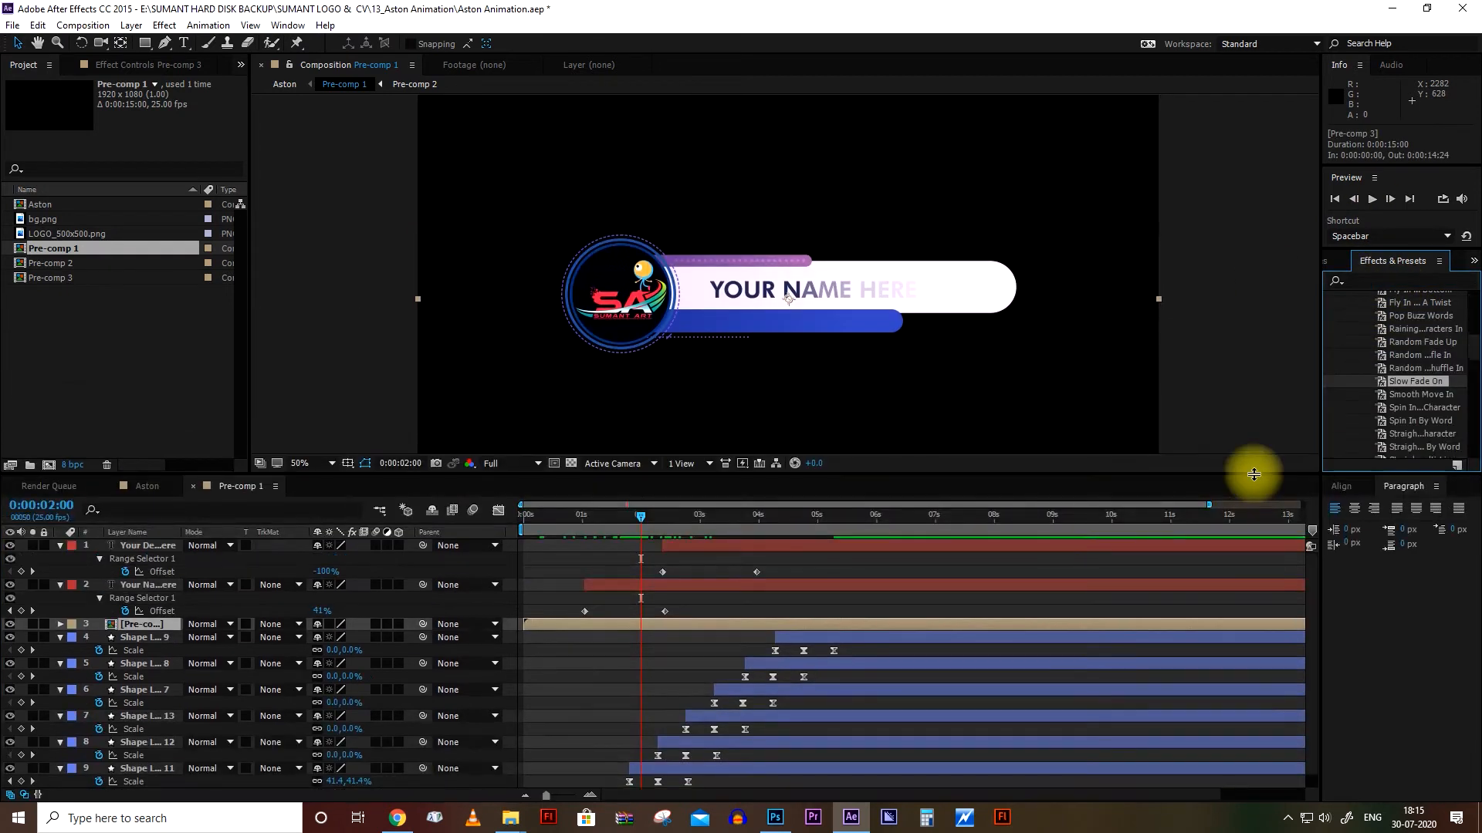
left_click(1362, 275)
type("CC li")
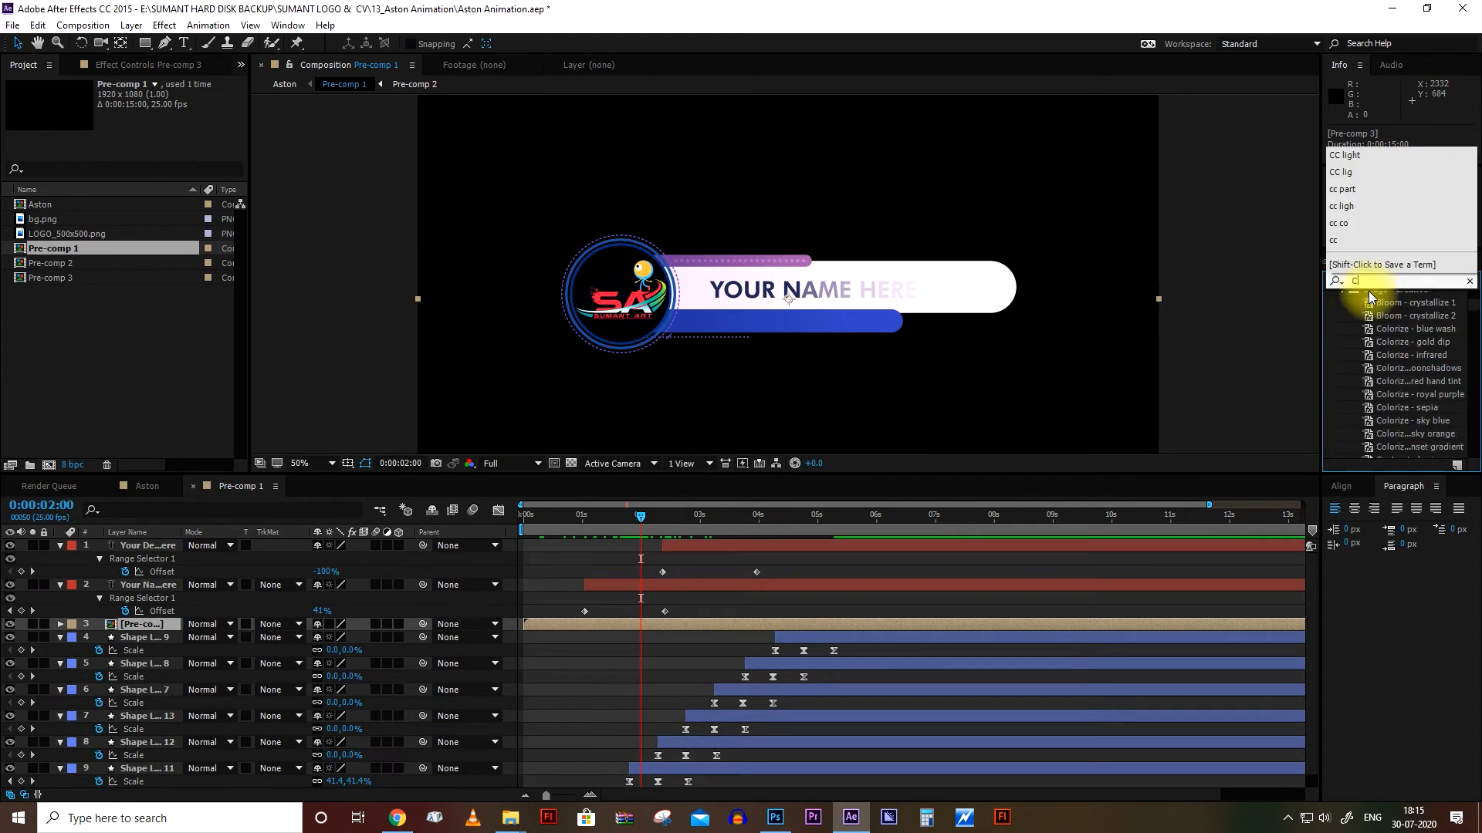